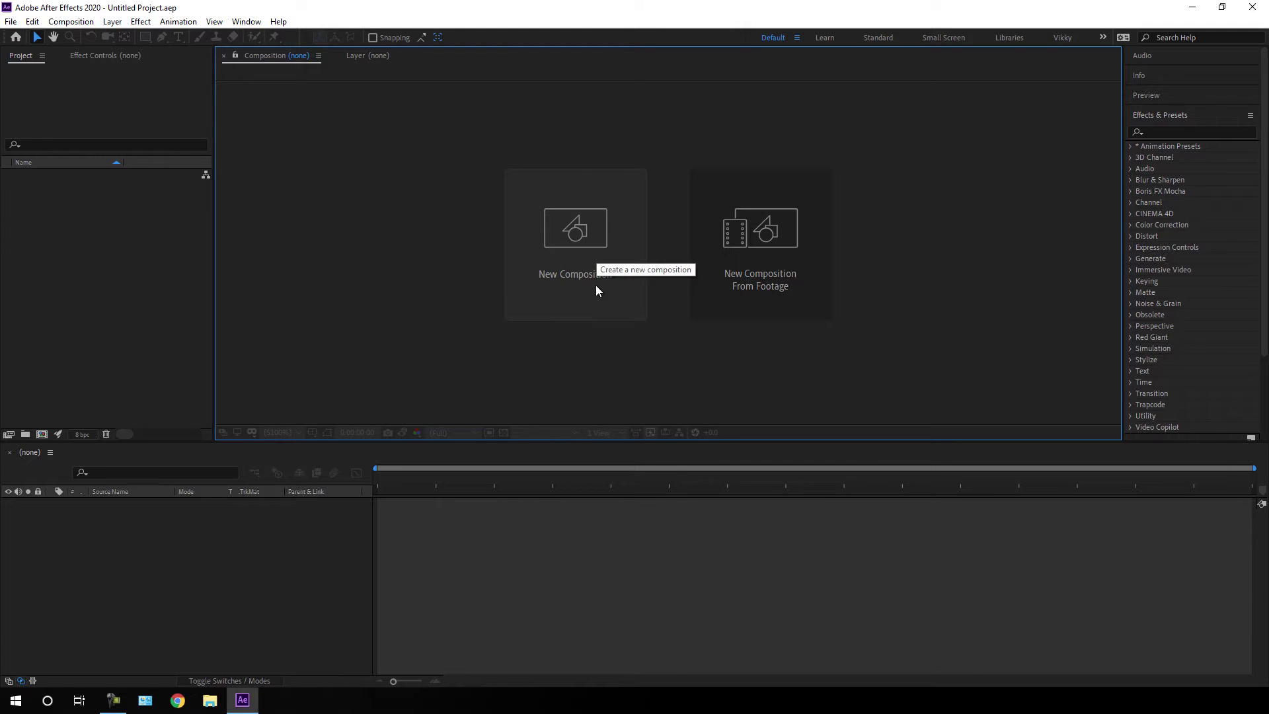
Step: Create a new composition named Main with a frame rate of 30 frames per second
left_click(71, 21)
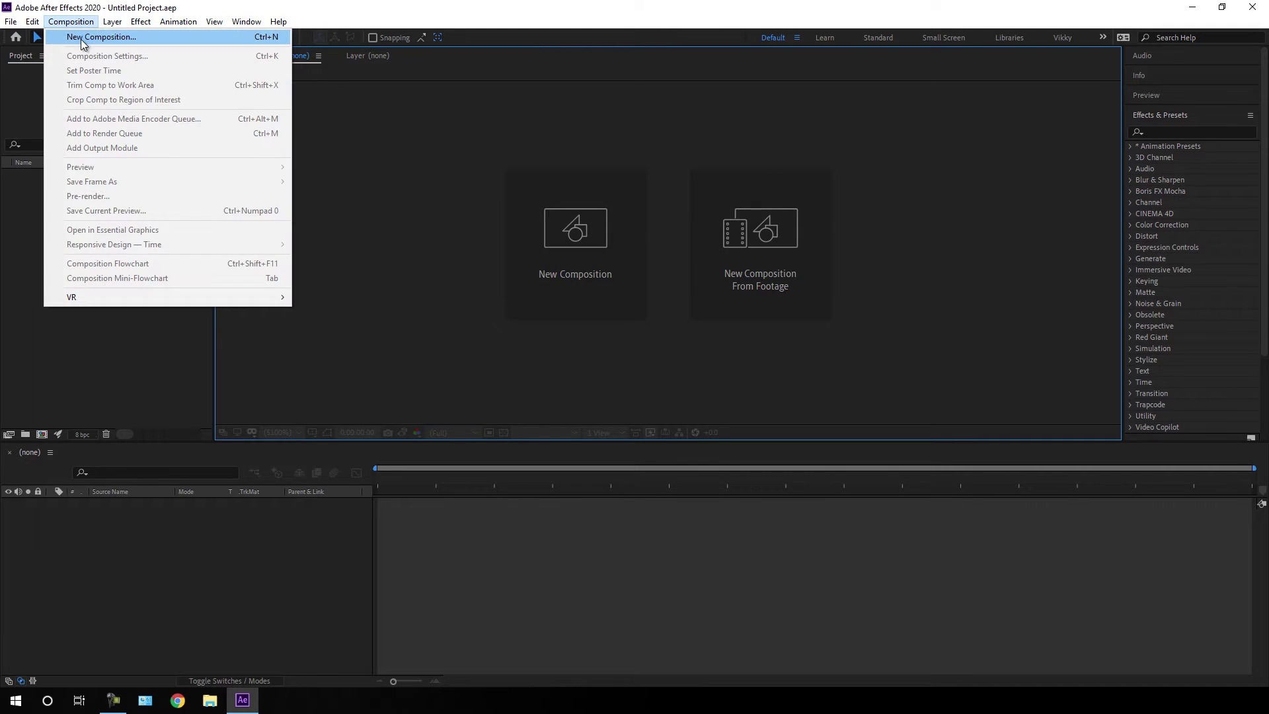
left_click(78, 33)
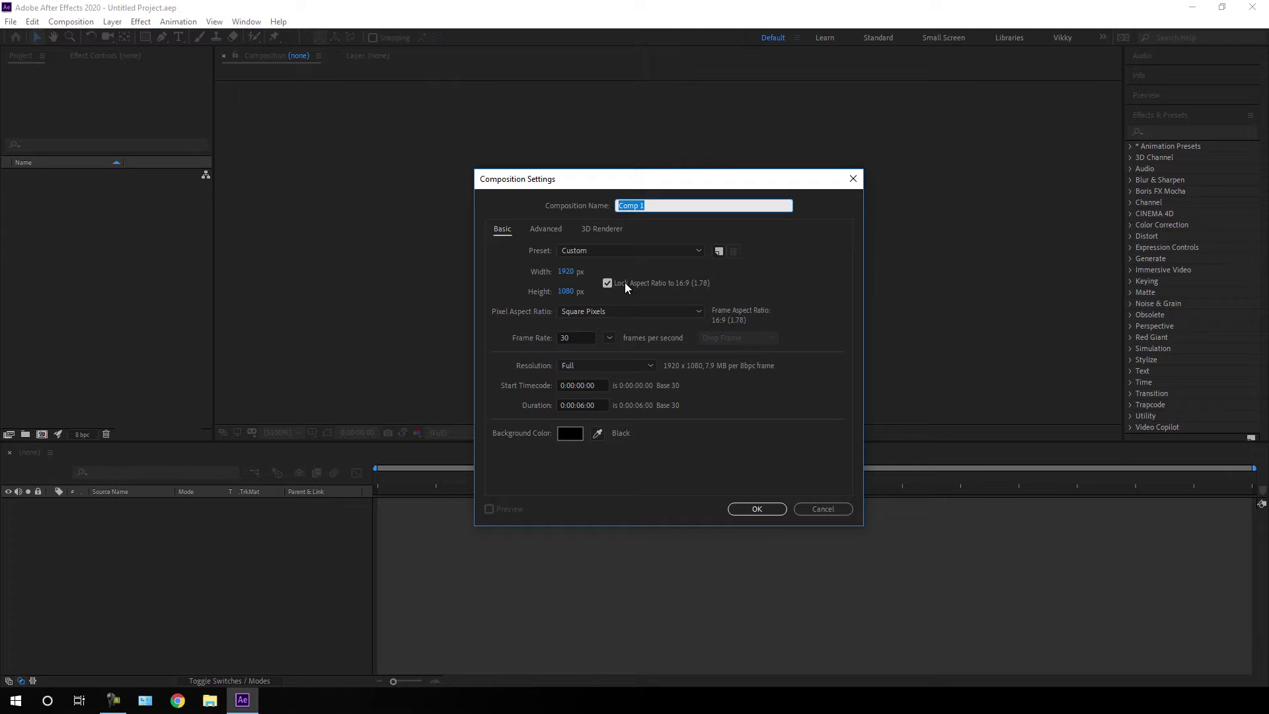
type("Main")
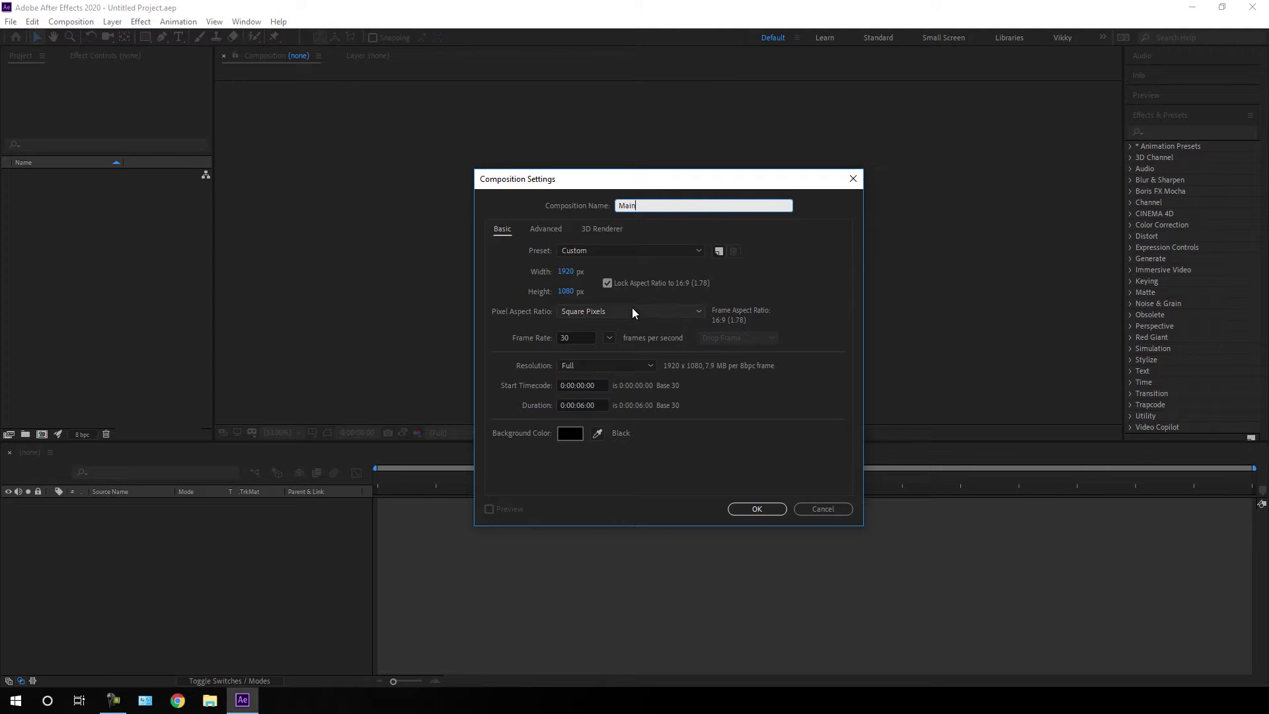
left_click(609, 340)
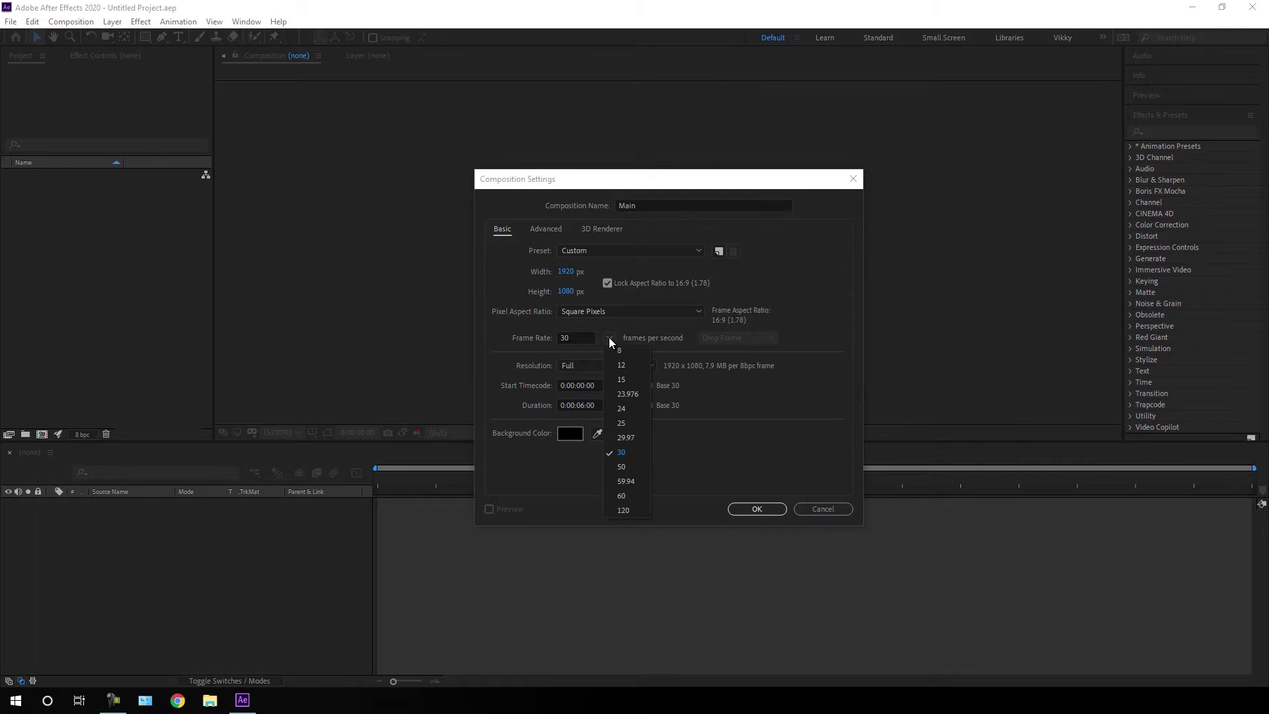
left_click(633, 456)
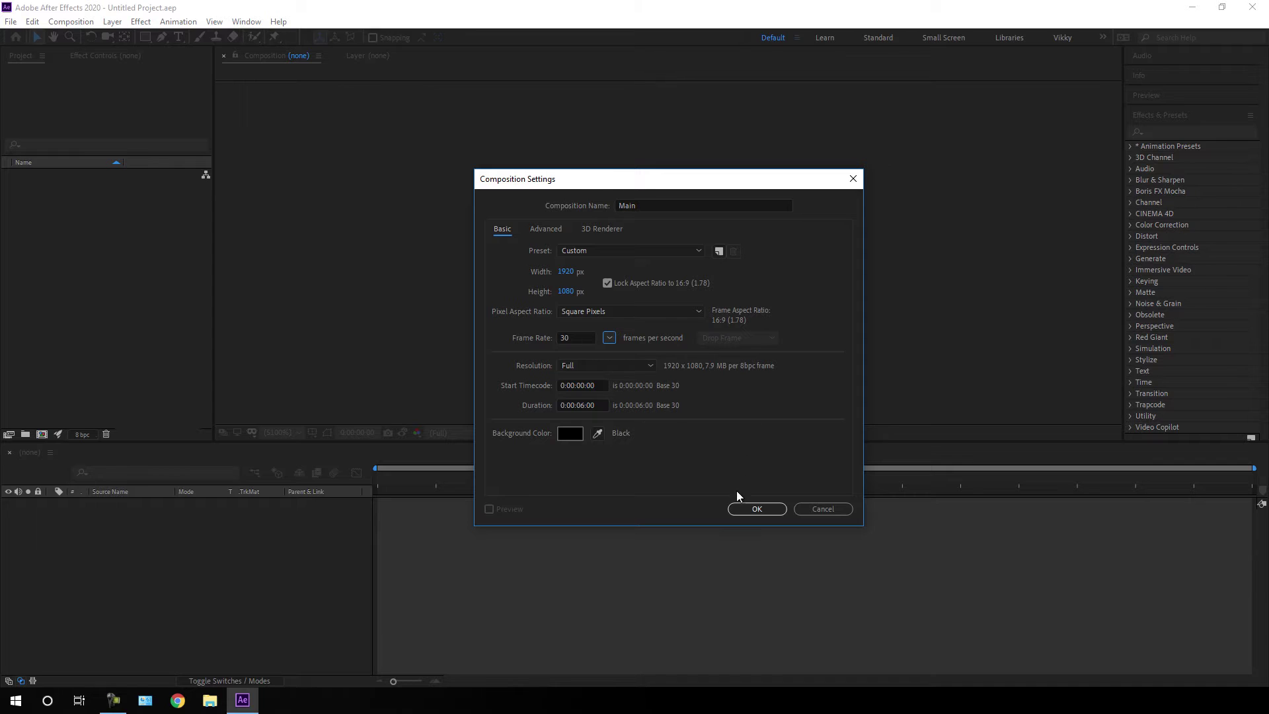
left_click(737, 507)
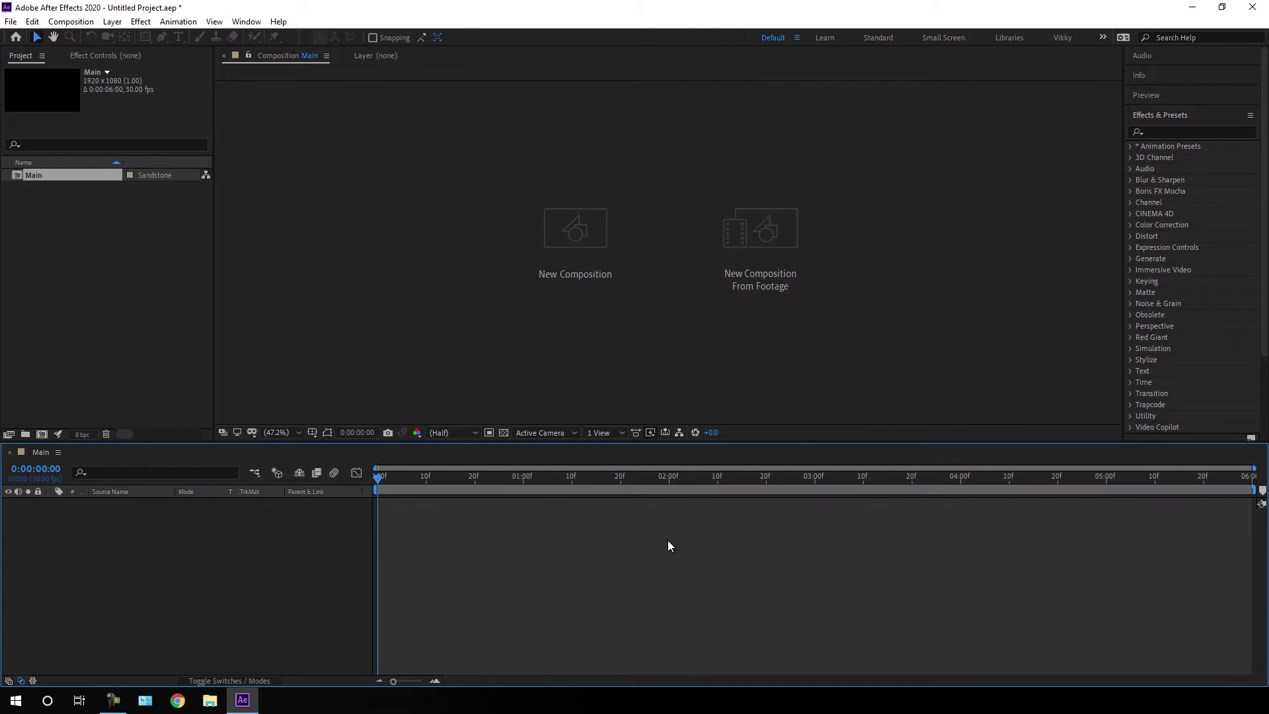
Step: Create a second composition named Media, keeping the same default settings
left_click(71, 21)
left_click(79, 36)
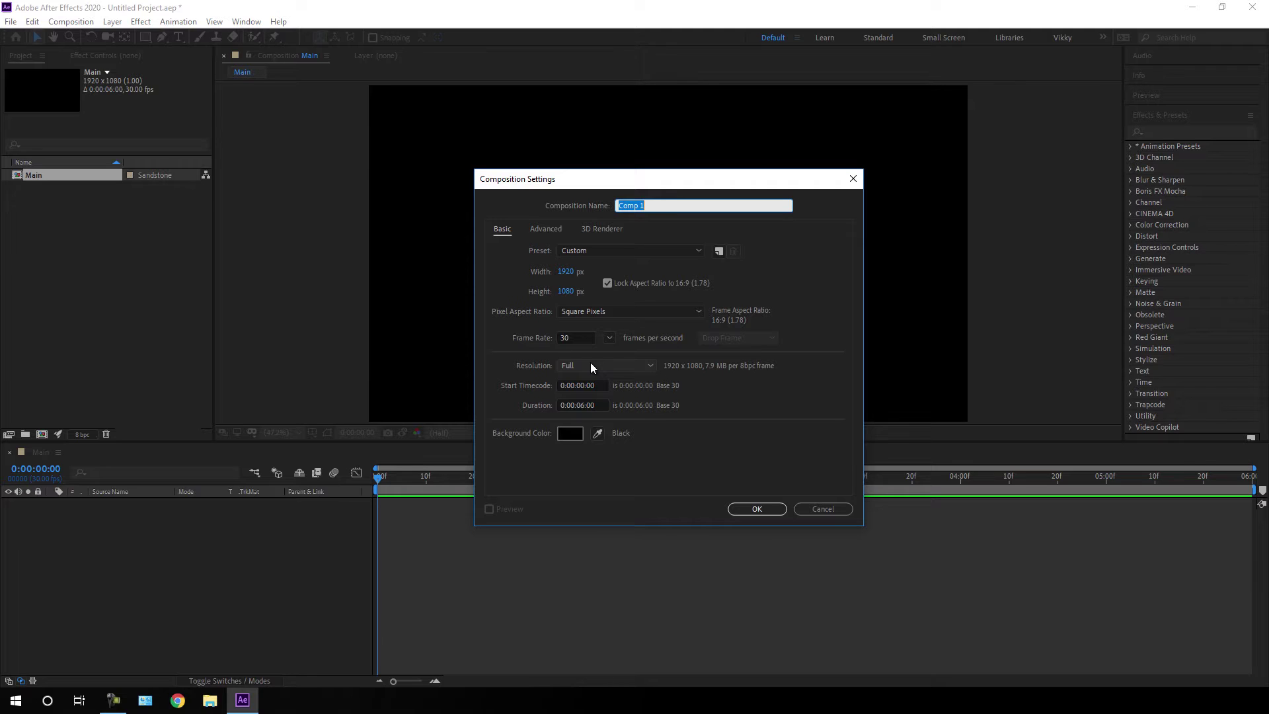
type("Media")
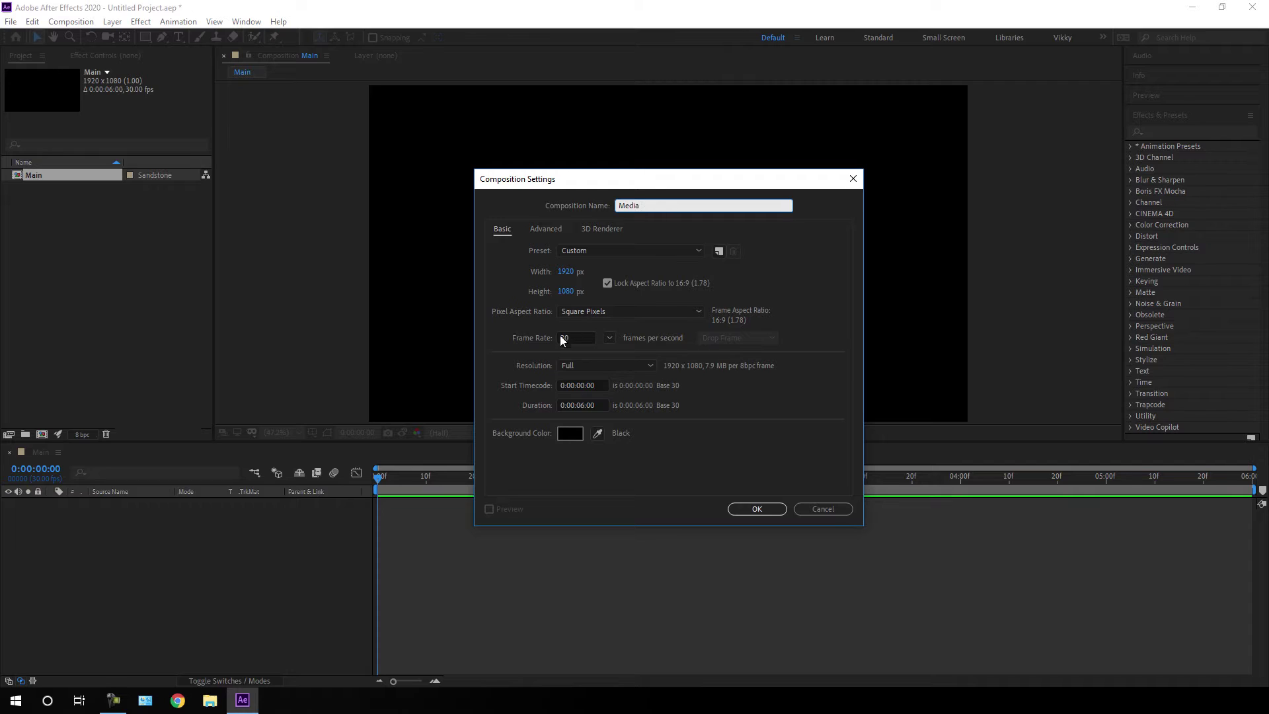
left_click(755, 508)
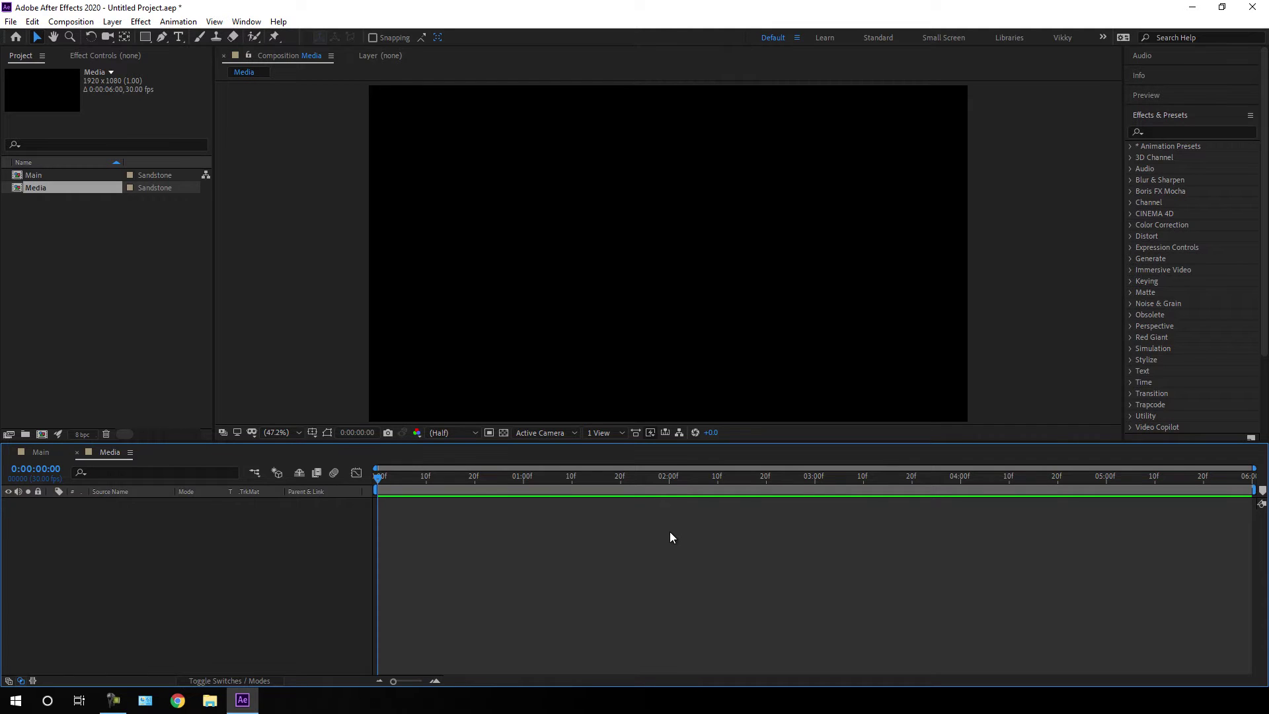
Step: Import the image buddha-5641534_1920 and add it as a layer to the Media composition
right_click(84, 254)
mouse_move(159, 316)
left_click(358, 316)
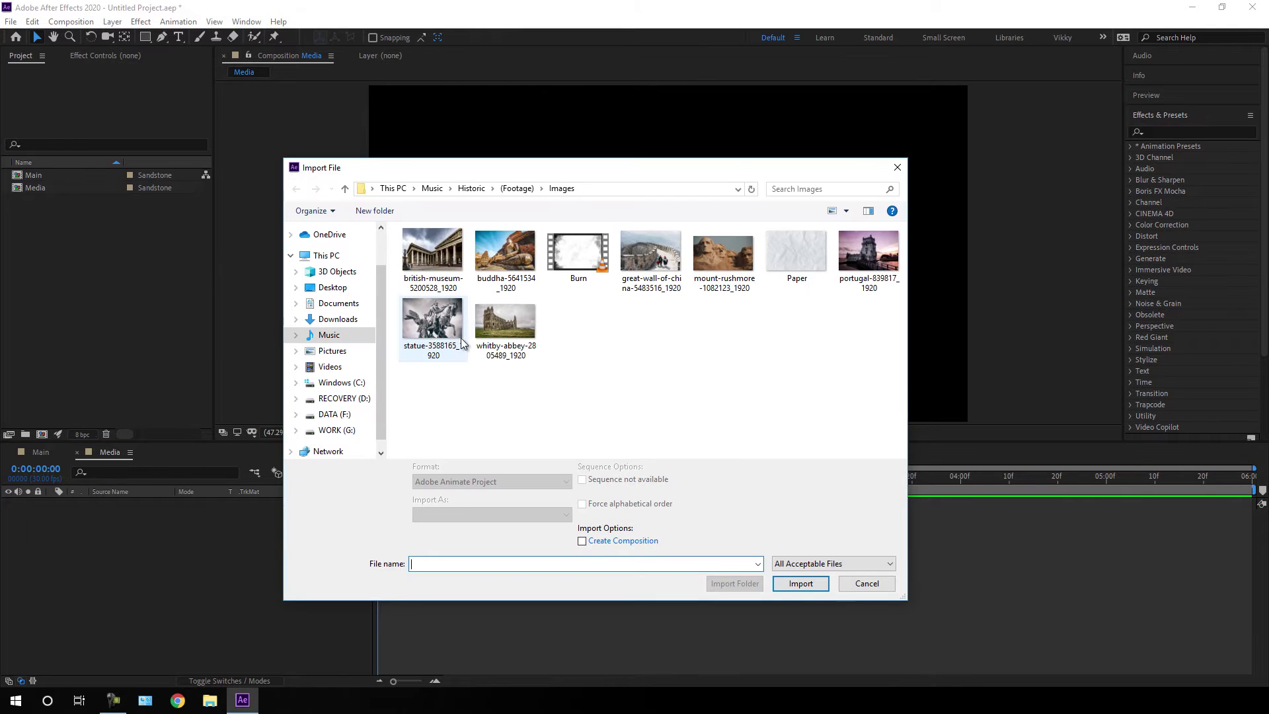
left_click(514, 273)
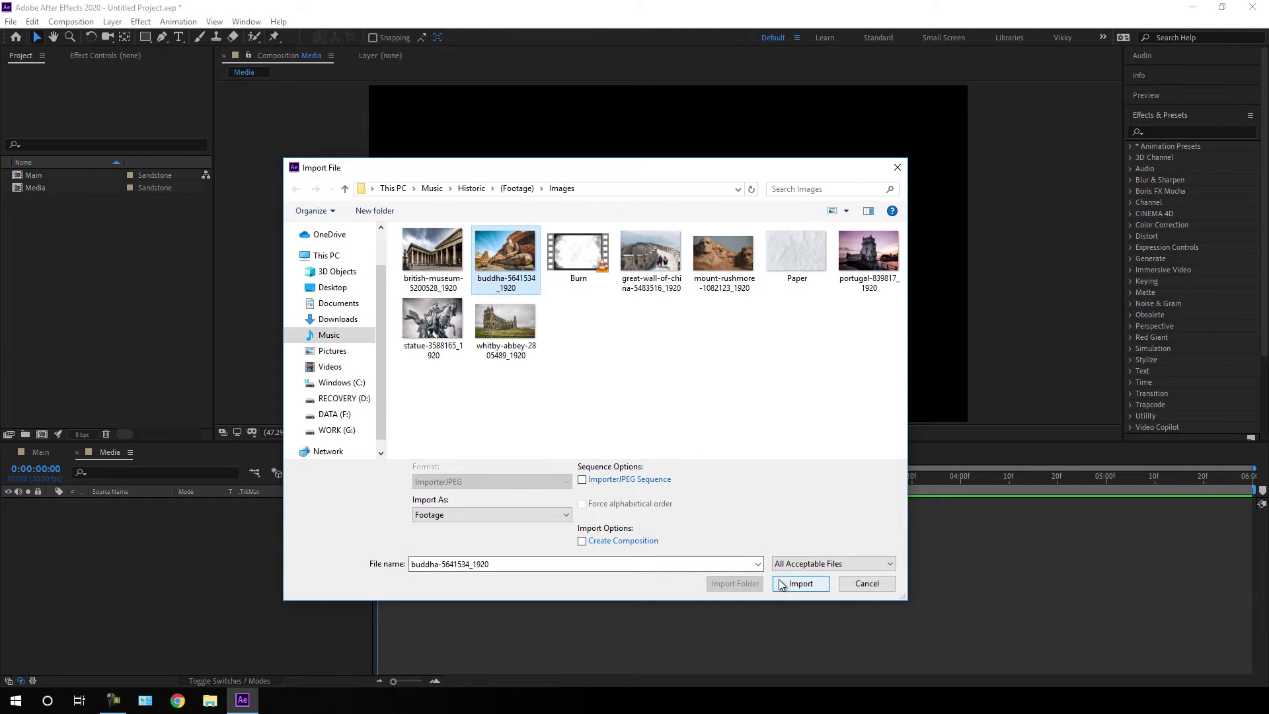
left_click(800, 584)
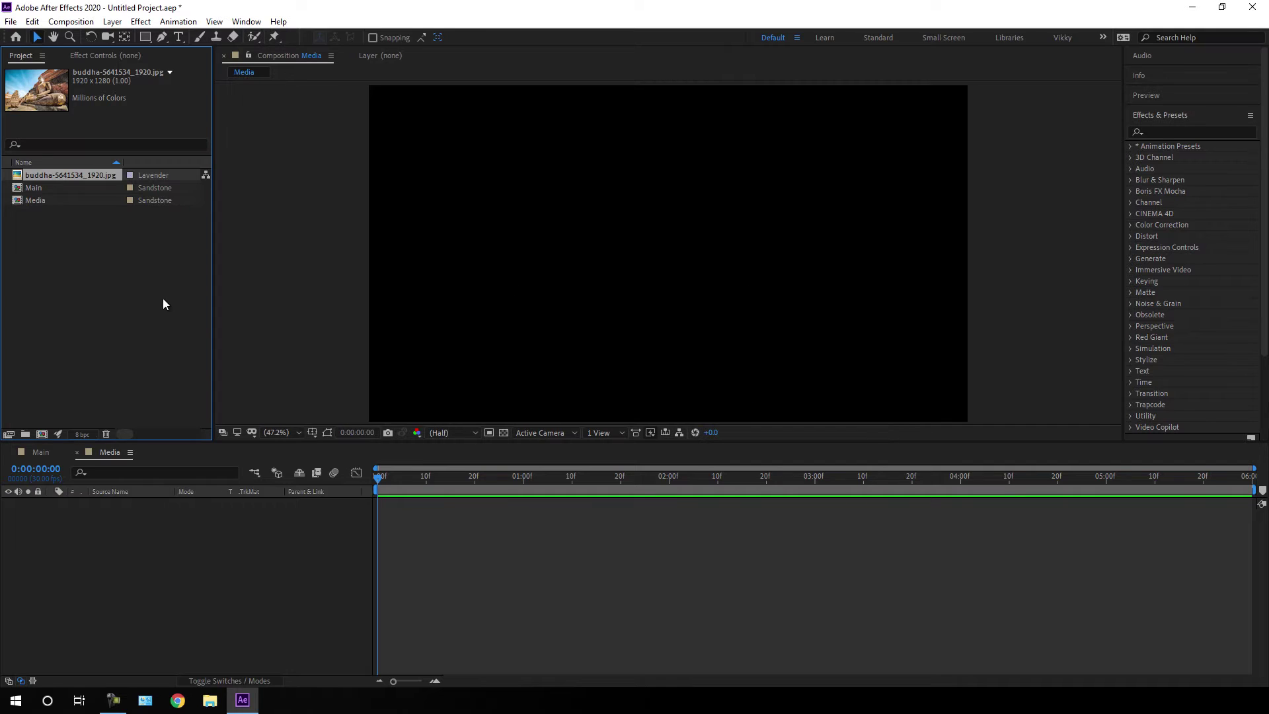
left_click_drag(71, 175, 137, 536)
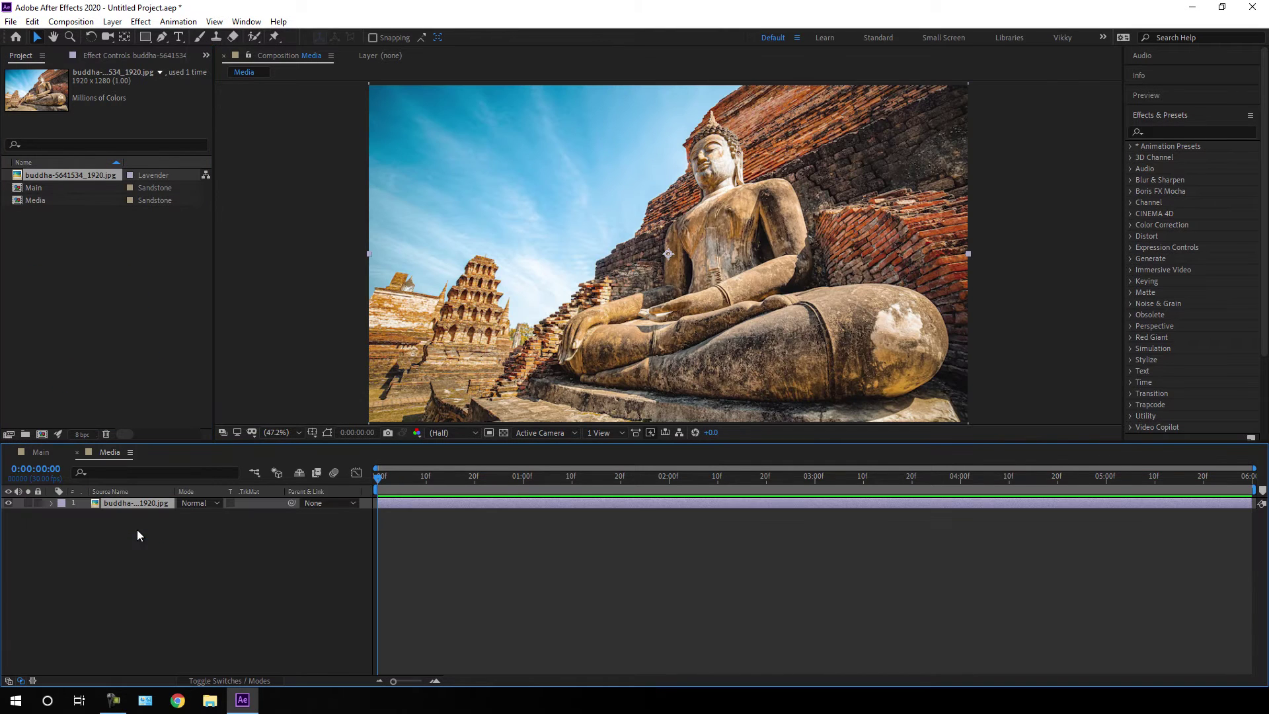
Step: Switch to the Main composition and import the Burn video and the Paper image into the project together
left_click(39, 452)
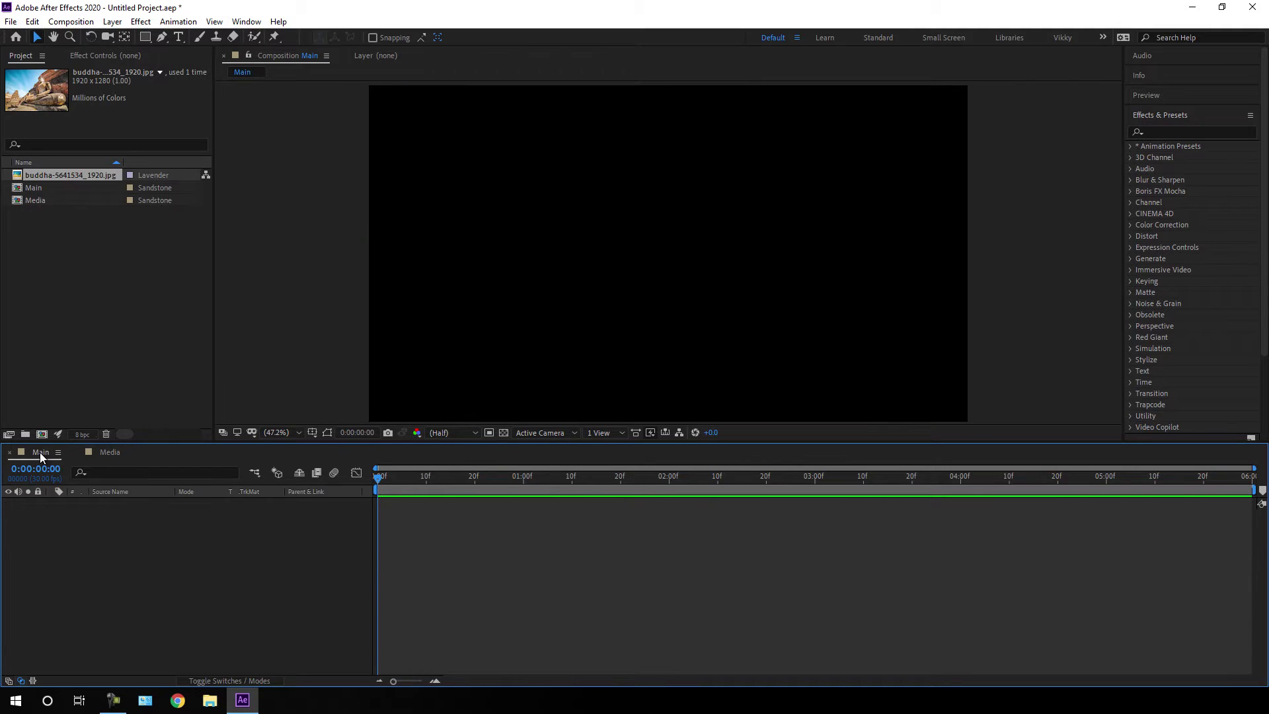
left_click(108, 336)
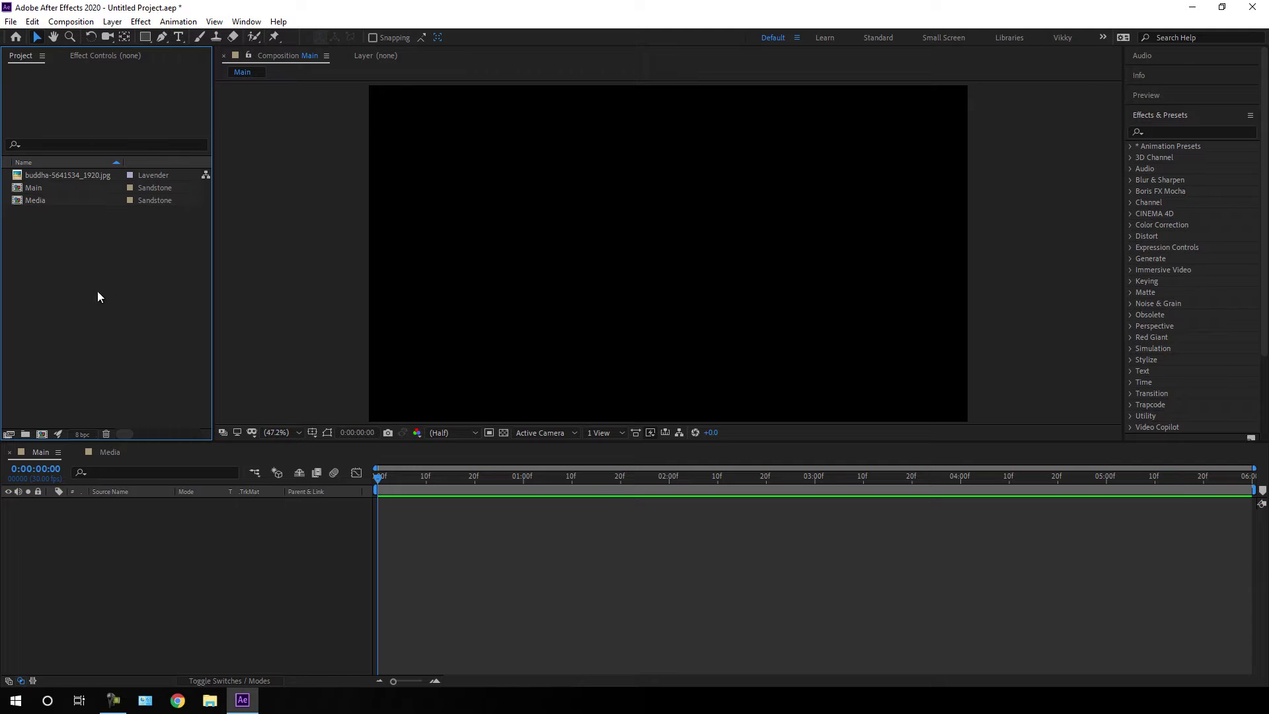
right_click(77, 267)
mouse_move(135, 333)
left_click(331, 333)
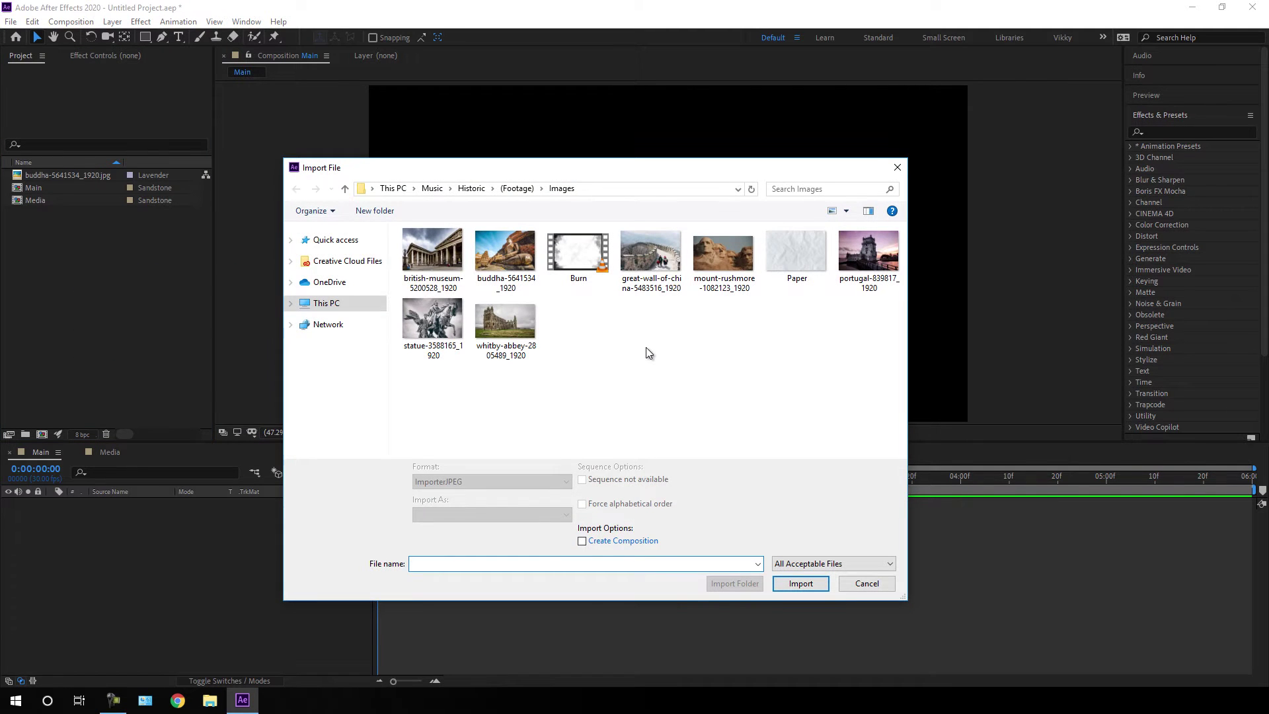
left_click(578, 254)
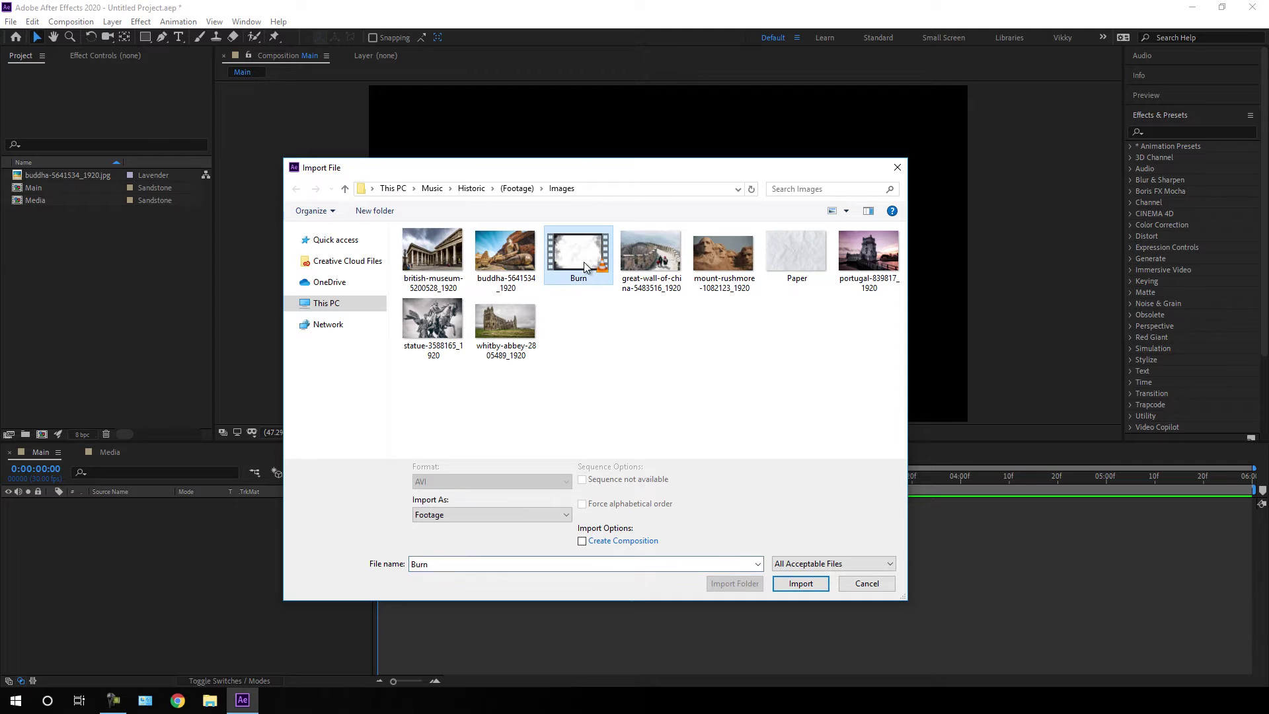
left_click(797, 254, "ctrl")
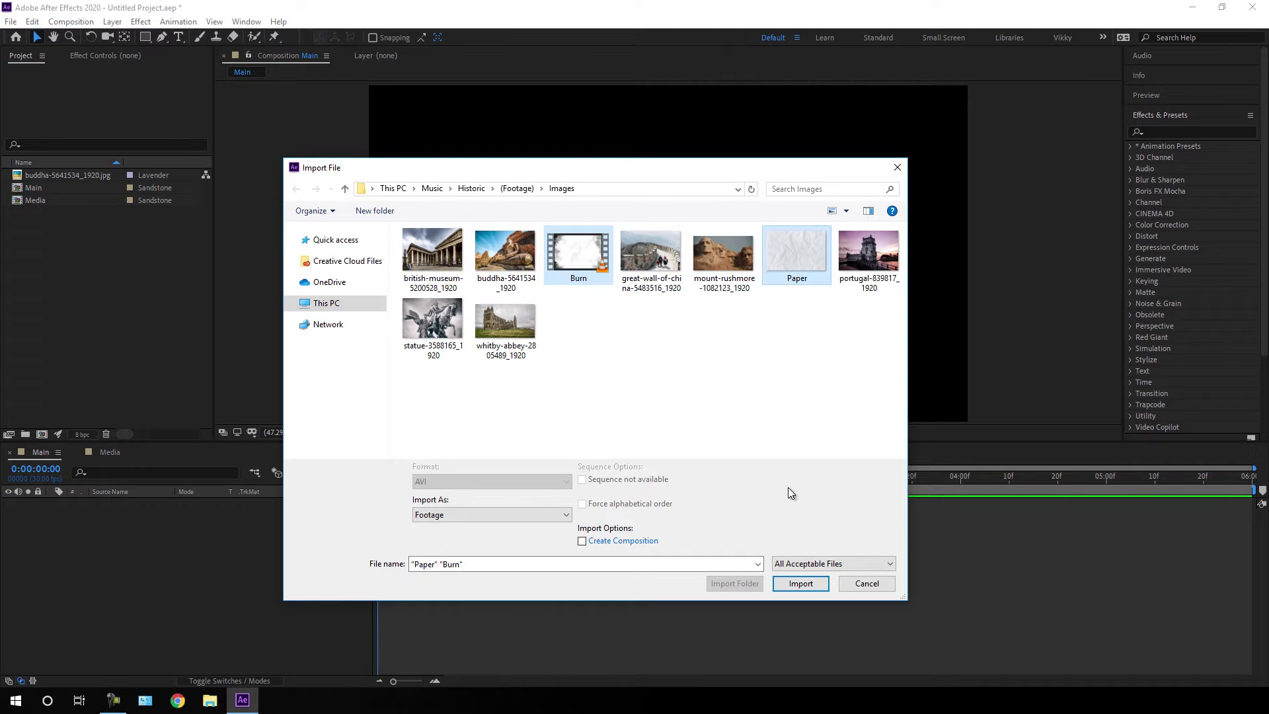
left_click(798, 584)
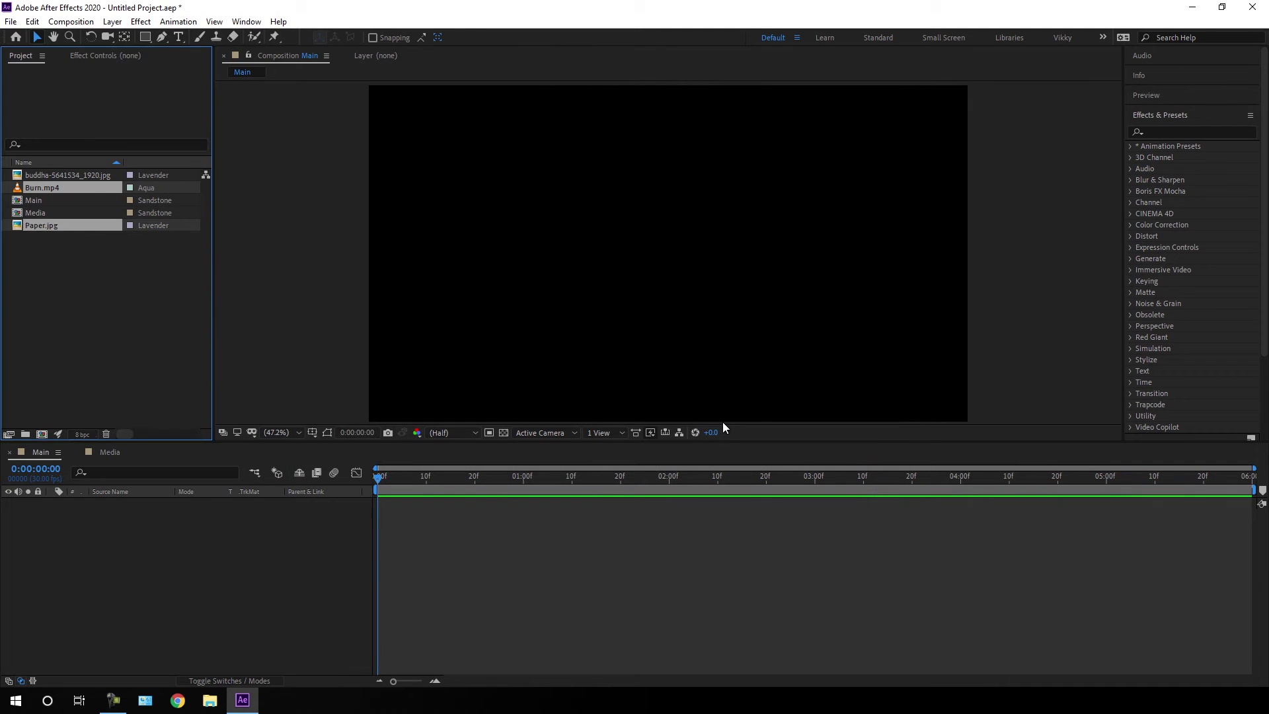
Step: Add Paper.jpg as a layer to the Main composition
left_click(113, 306)
mouse_move(45, 225)
left_mouse_down()
mouse_move(147, 517)
mouse_move(149, 570)
left_mouse_up()
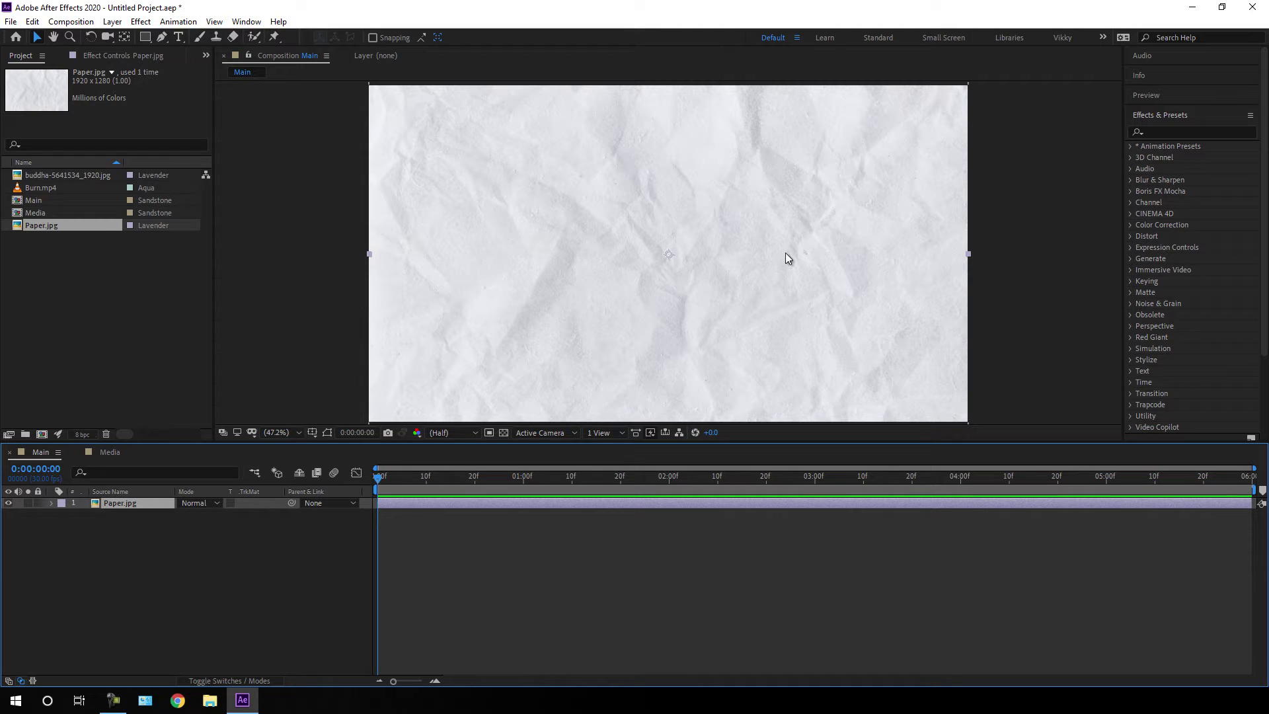
left_click(144, 316)
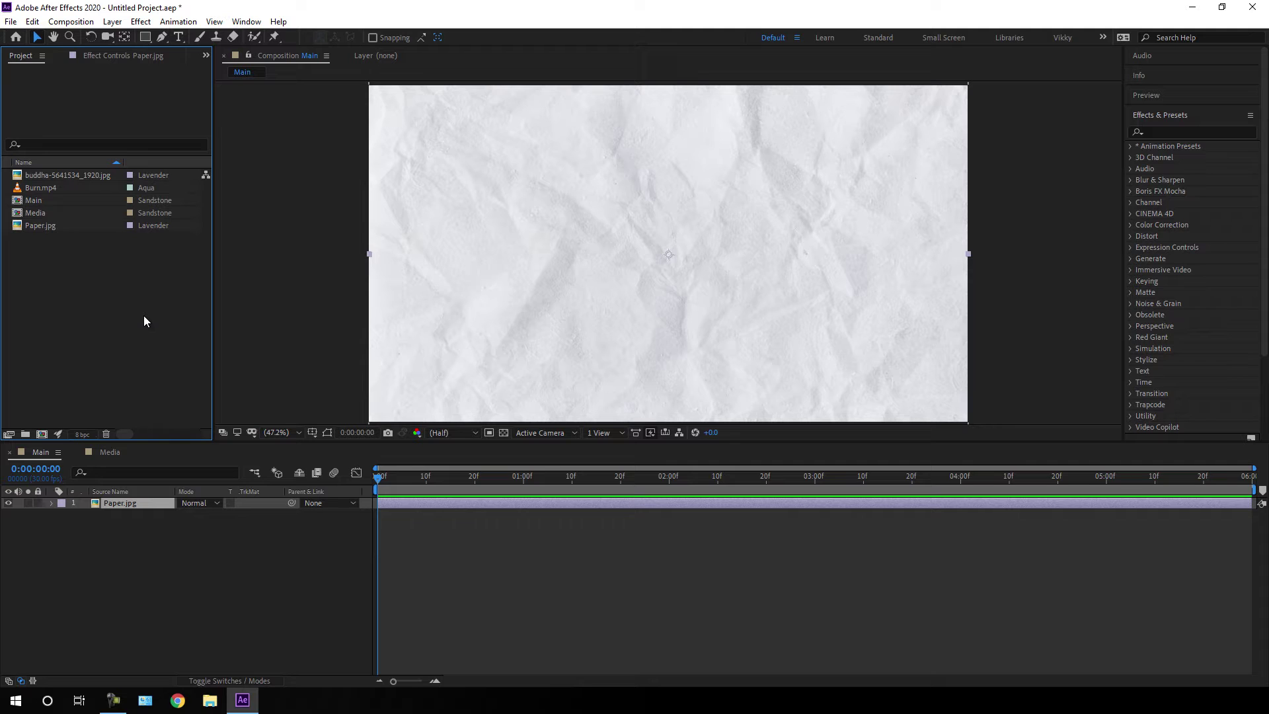
Step: Create a new composition named Burn Effect, keeping the default settings
left_click(70, 21)
left_click(82, 34)
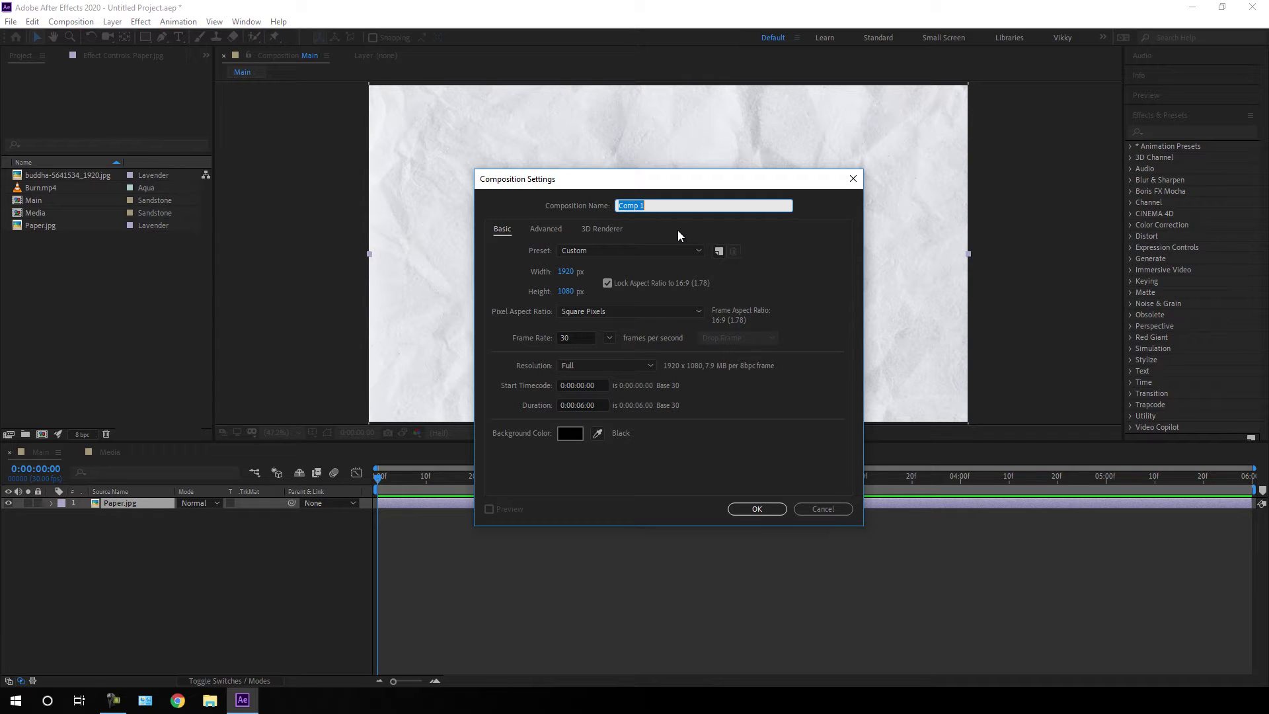
type("Burn Effect")
left_click(757, 508)
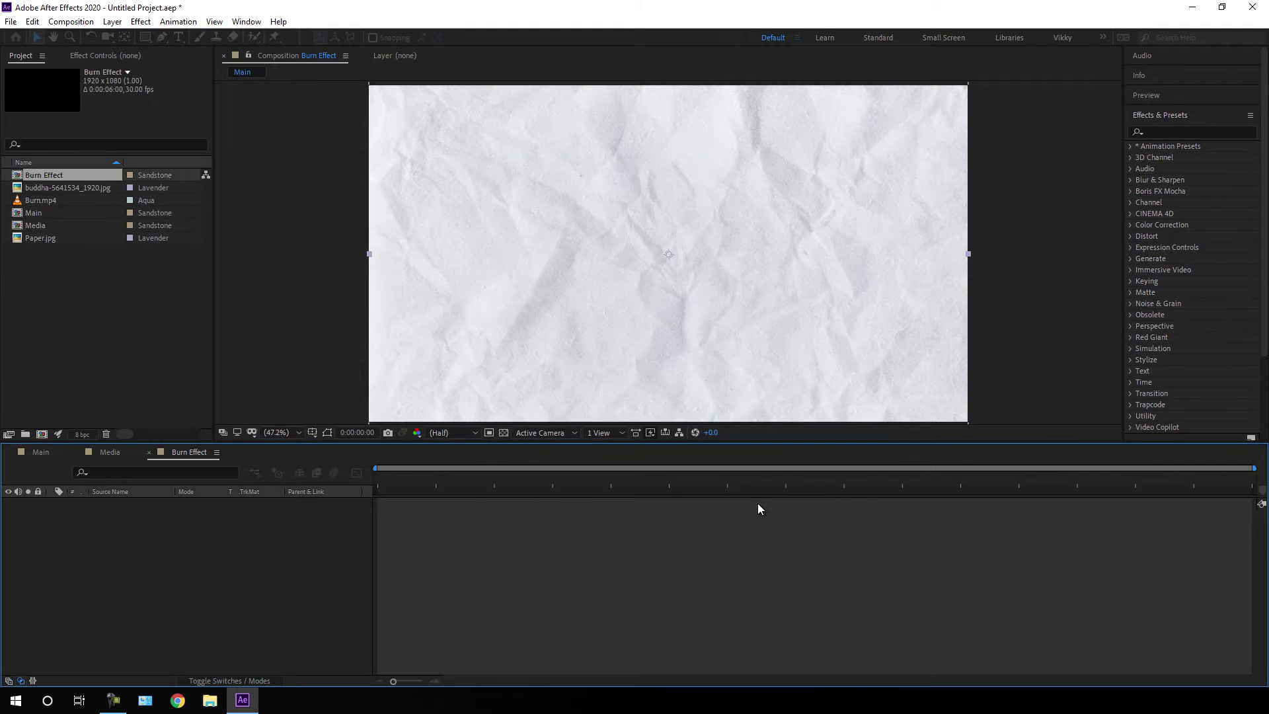
Step: Add Burn.mp4 as a layer to the Burn Effect composition and scrub through its opening part
left_click(89, 262)
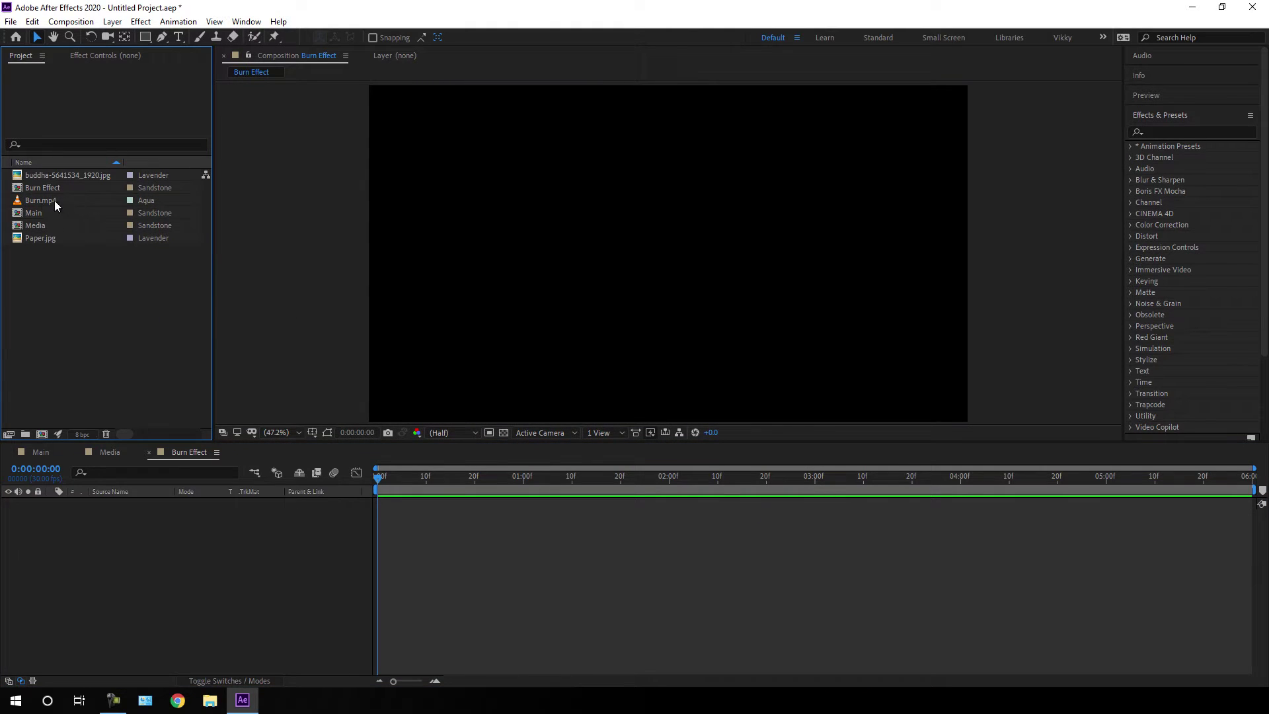
left_click(38, 200)
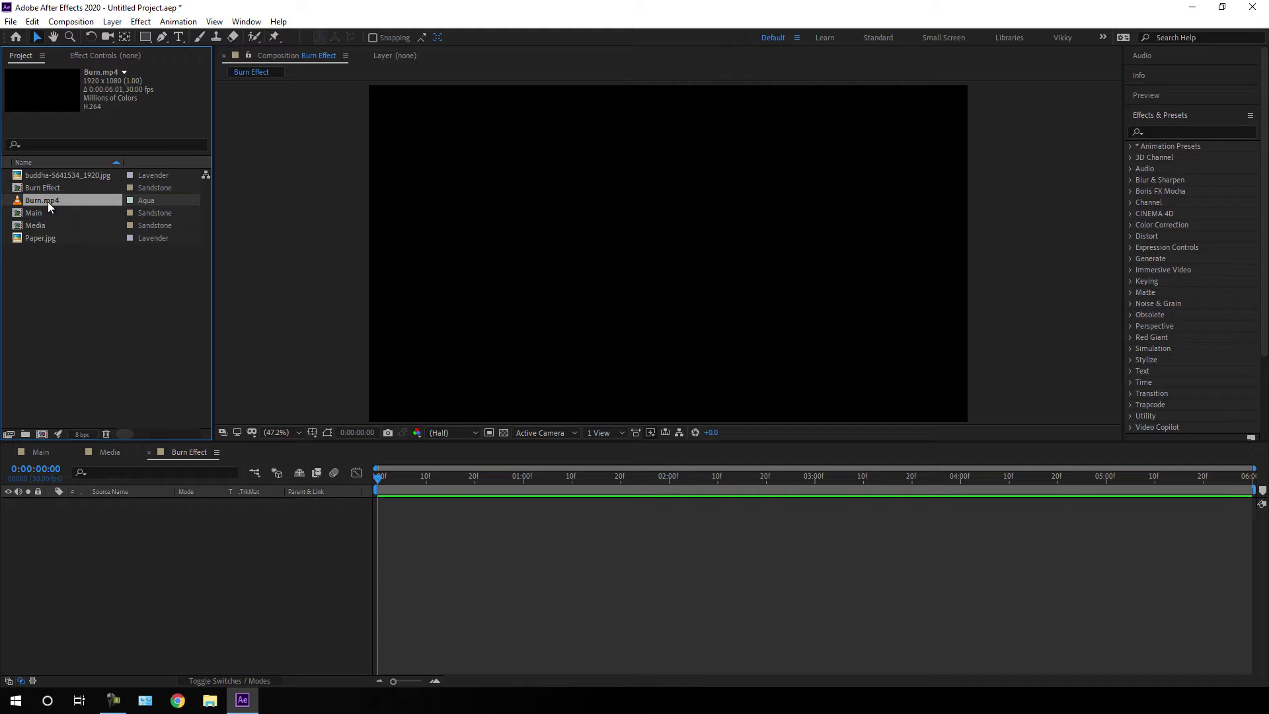
left_click_drag(47, 200, 168, 516)
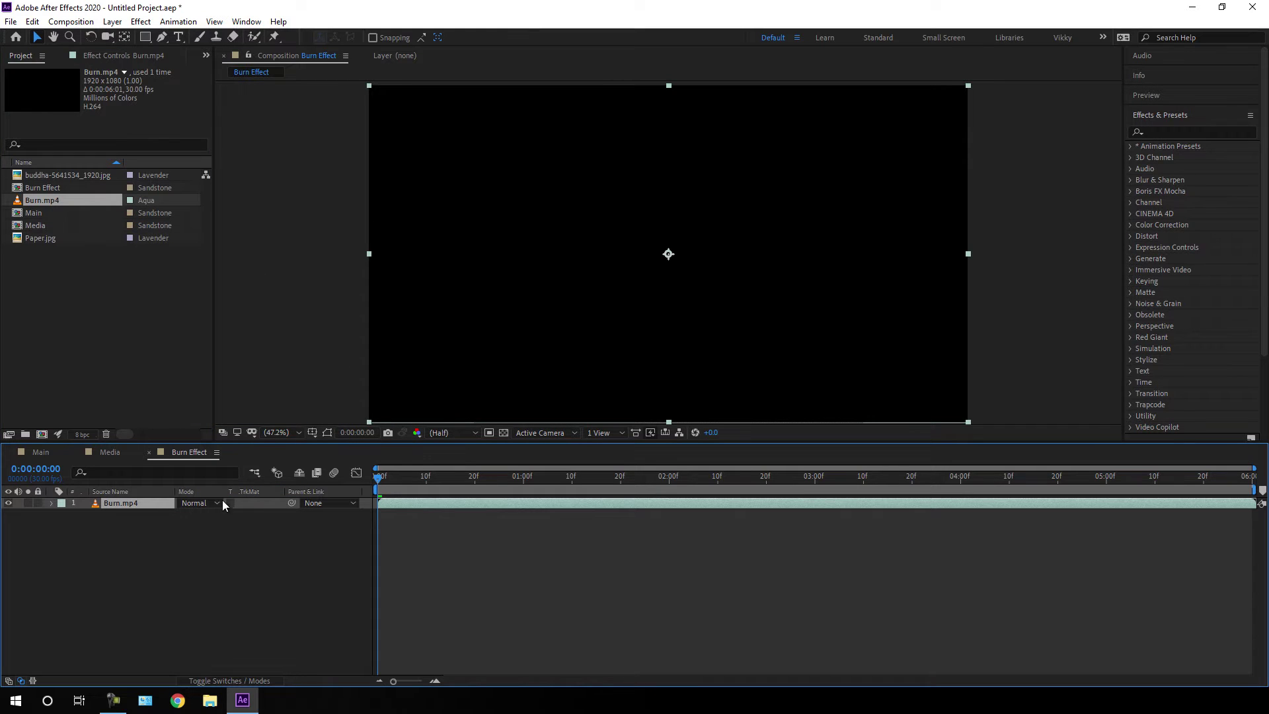
mouse_move(379, 477)
left_mouse_down()
mouse_move(621, 490)
mouse_move(595, 490)
mouse_move(633, 506)
left_mouse_up()
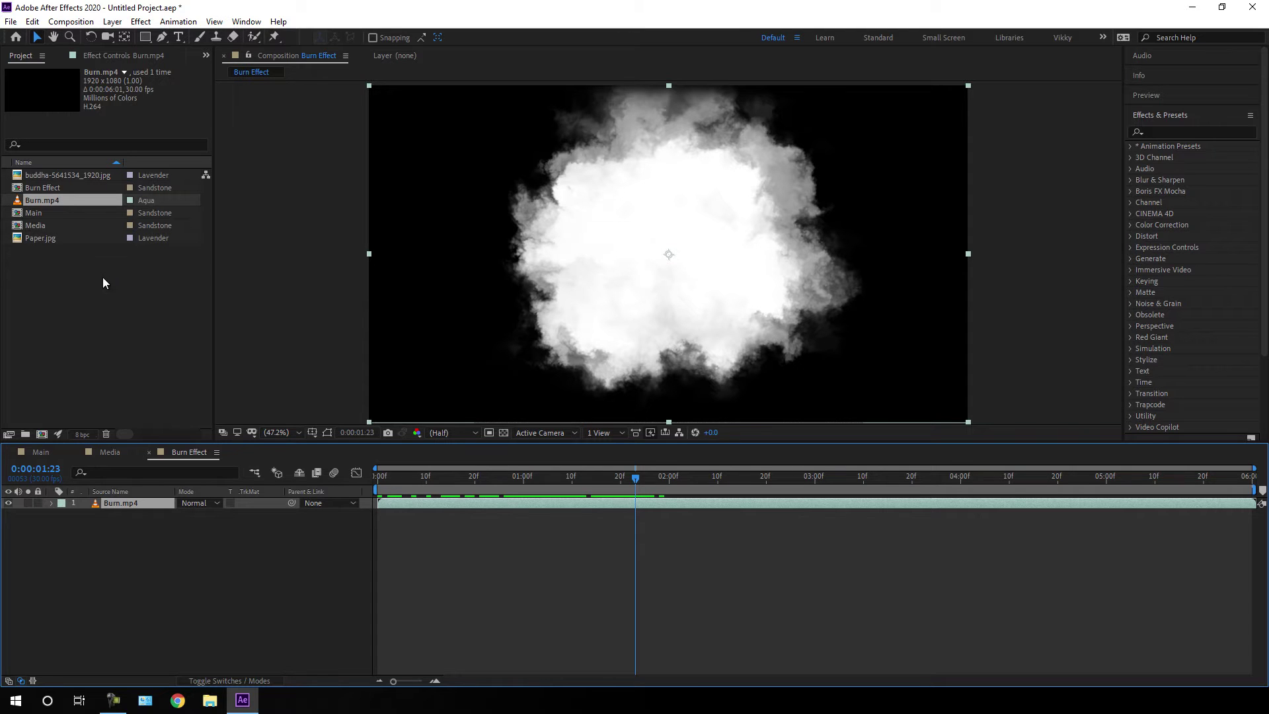
Step: Split the Burn.mp4 layer at 0:00:02:15 and again at 0:00:03:15, and delete the last segment
left_click_drag(605, 475, 739, 505)
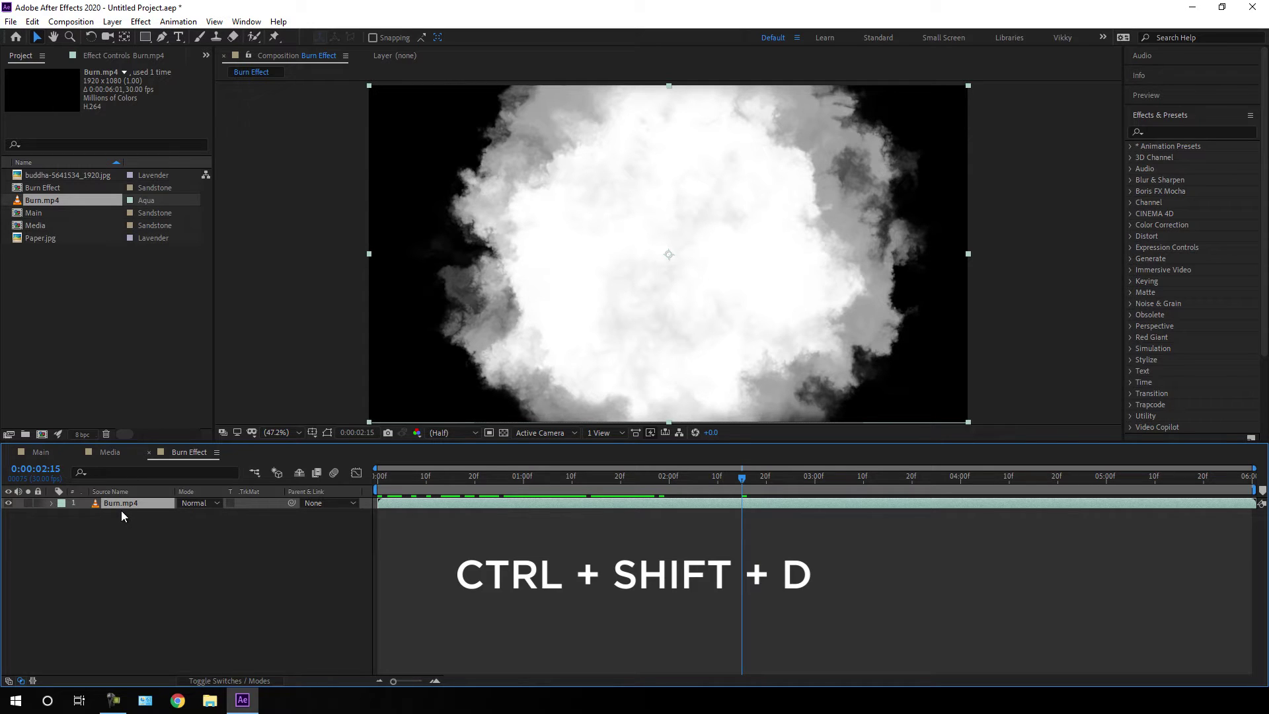
key("ctrl+shift+d")
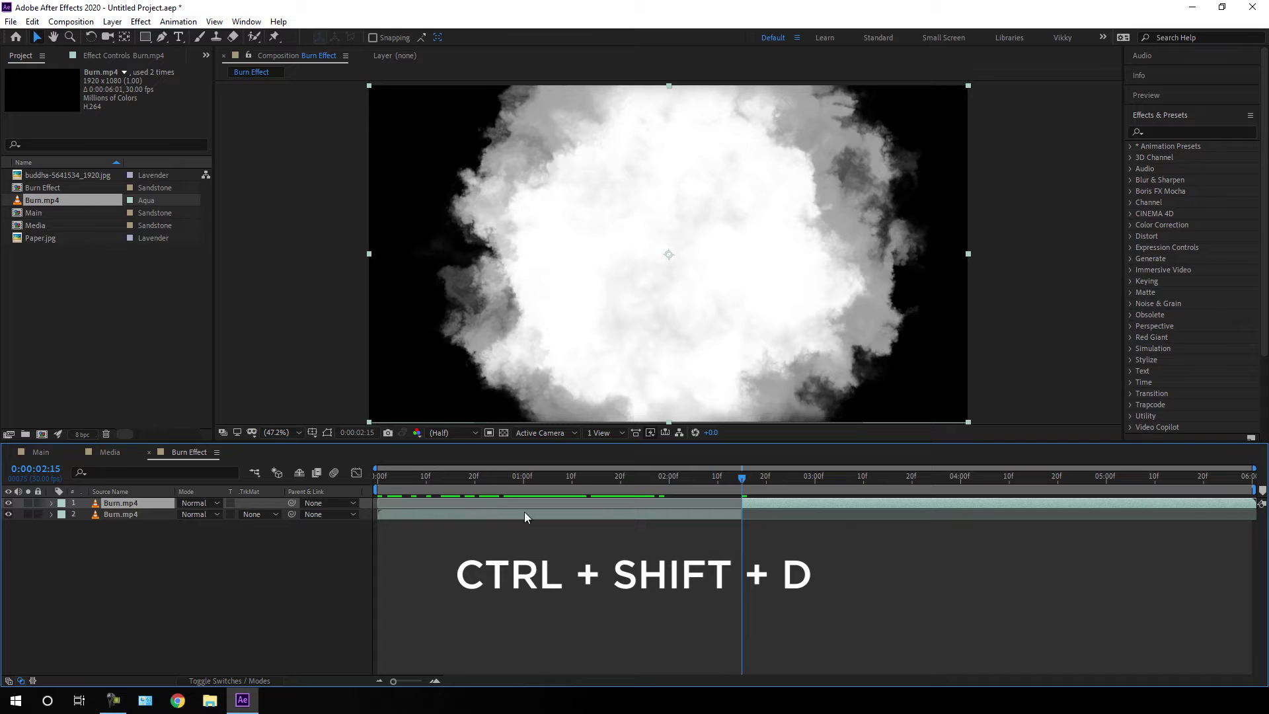
left_click_drag(744, 481, 888, 502)
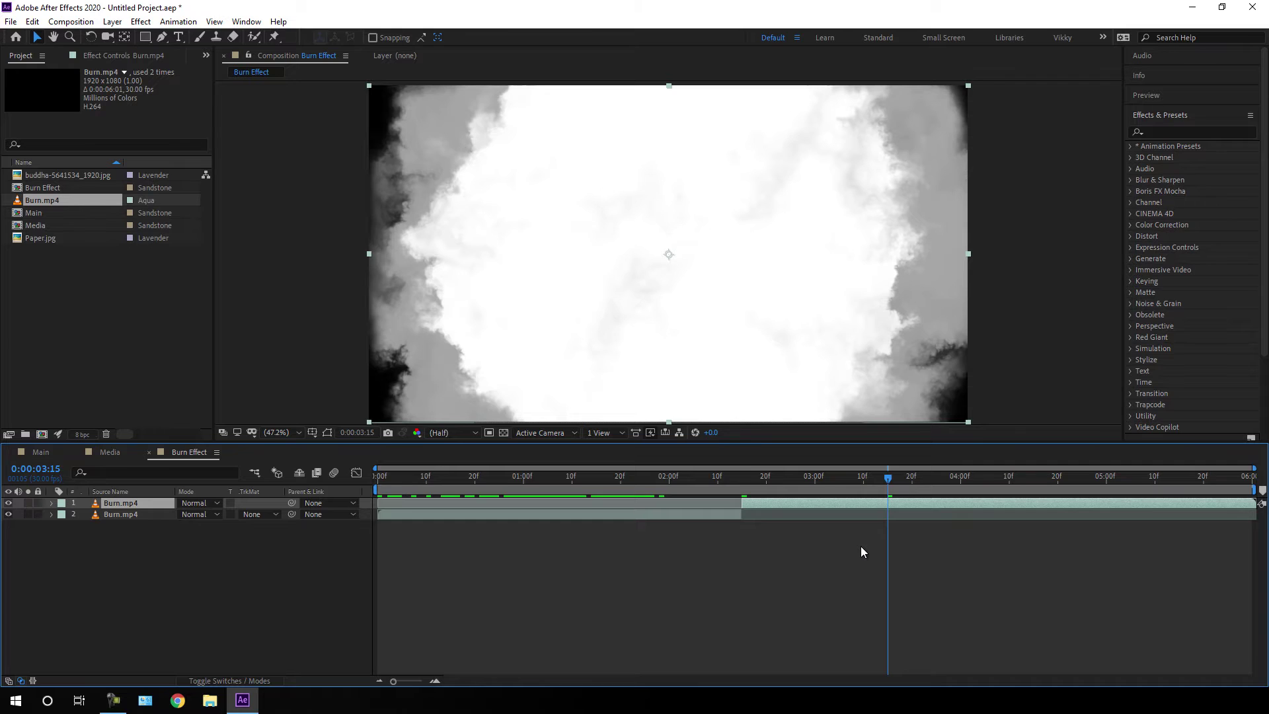
key("ctrl+shift+d")
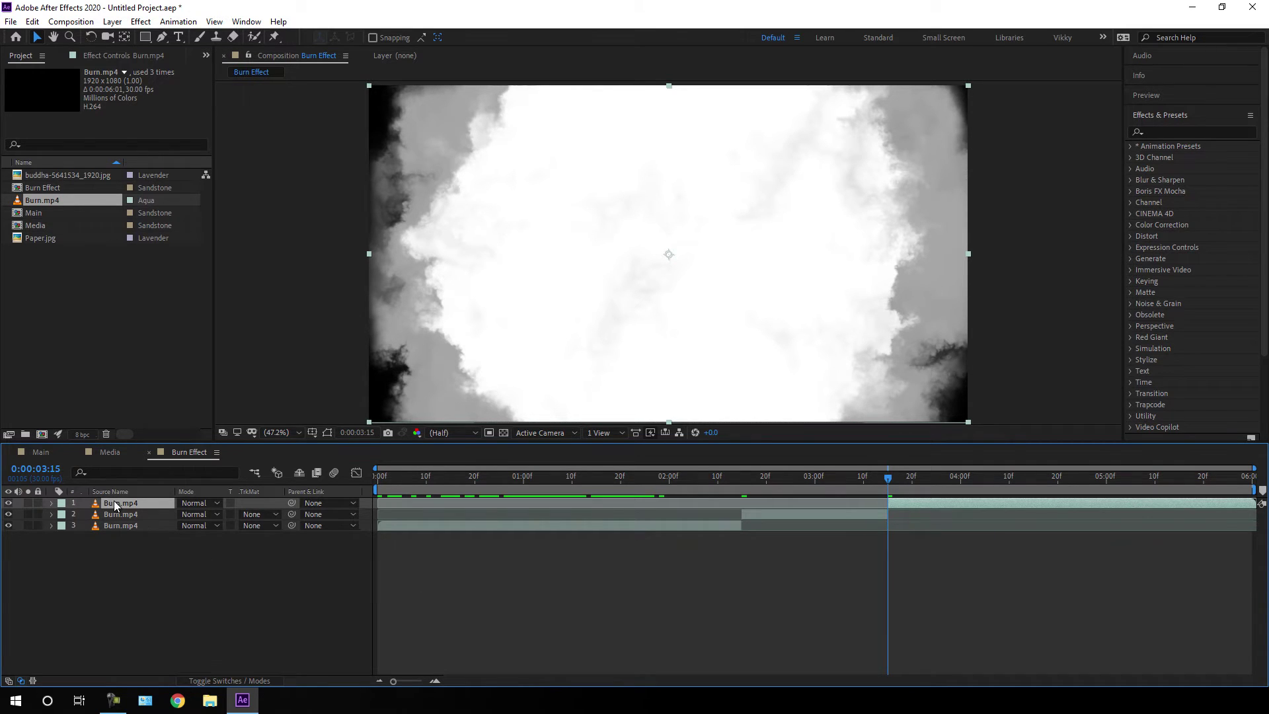
key("Delete")
Step: Time-stretch the second Burn.mp4 segment with a stretch factor of 360 and scrub to the composition's end to check it
mouse_move(730, 489)
left_mouse_down()
mouse_move(461, 489)
mouse_move(802, 505)
left_mouse_up()
left_click(805, 505)
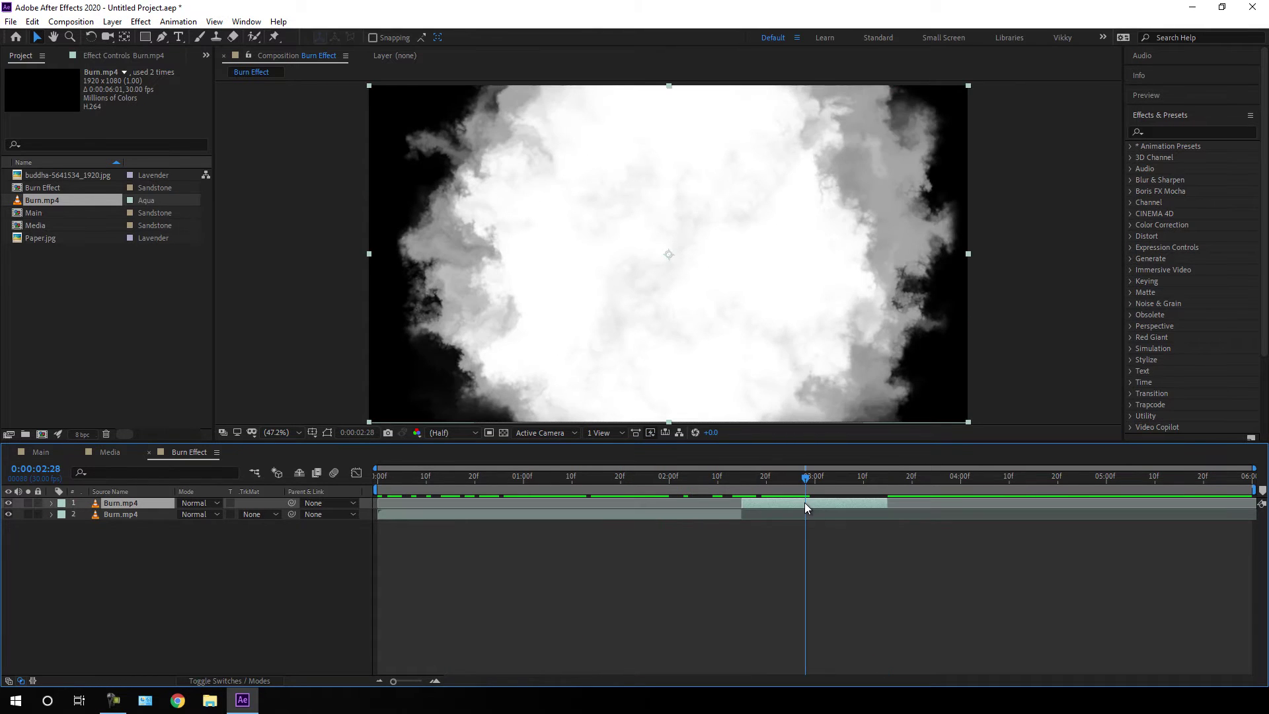
right_click(805, 506)
mouse_move(850, 218)
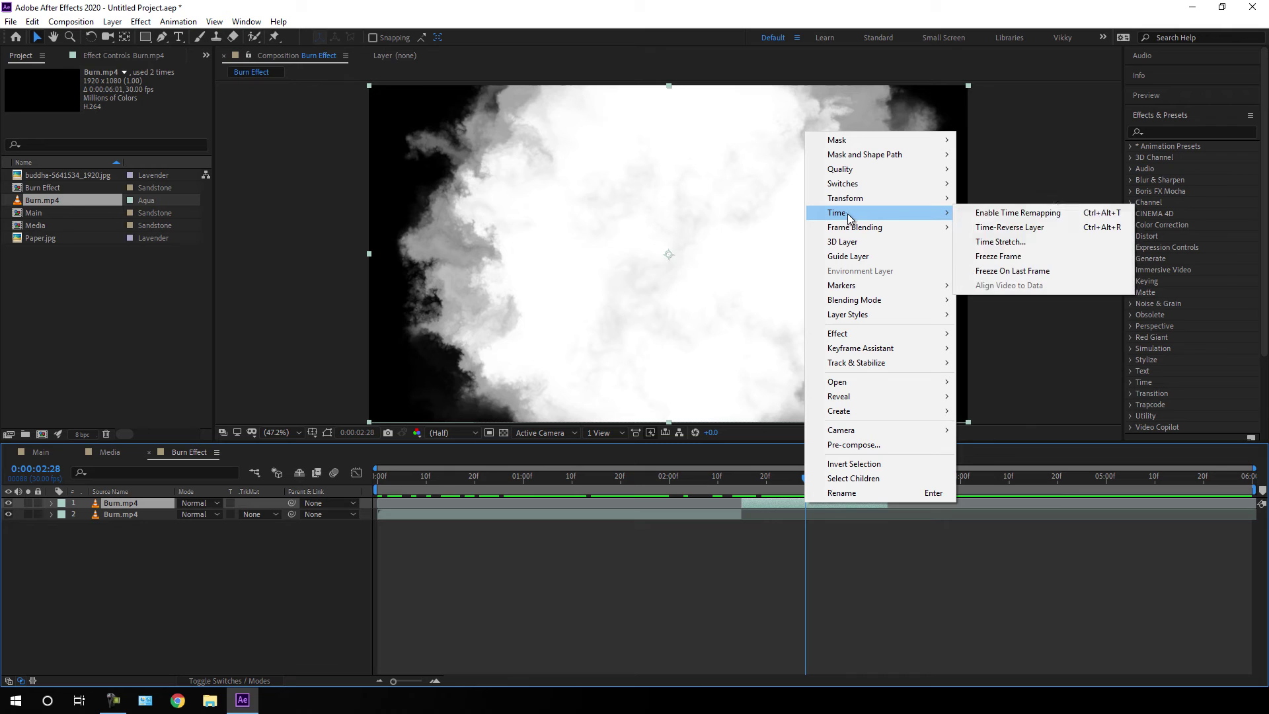
left_click(1017, 244)
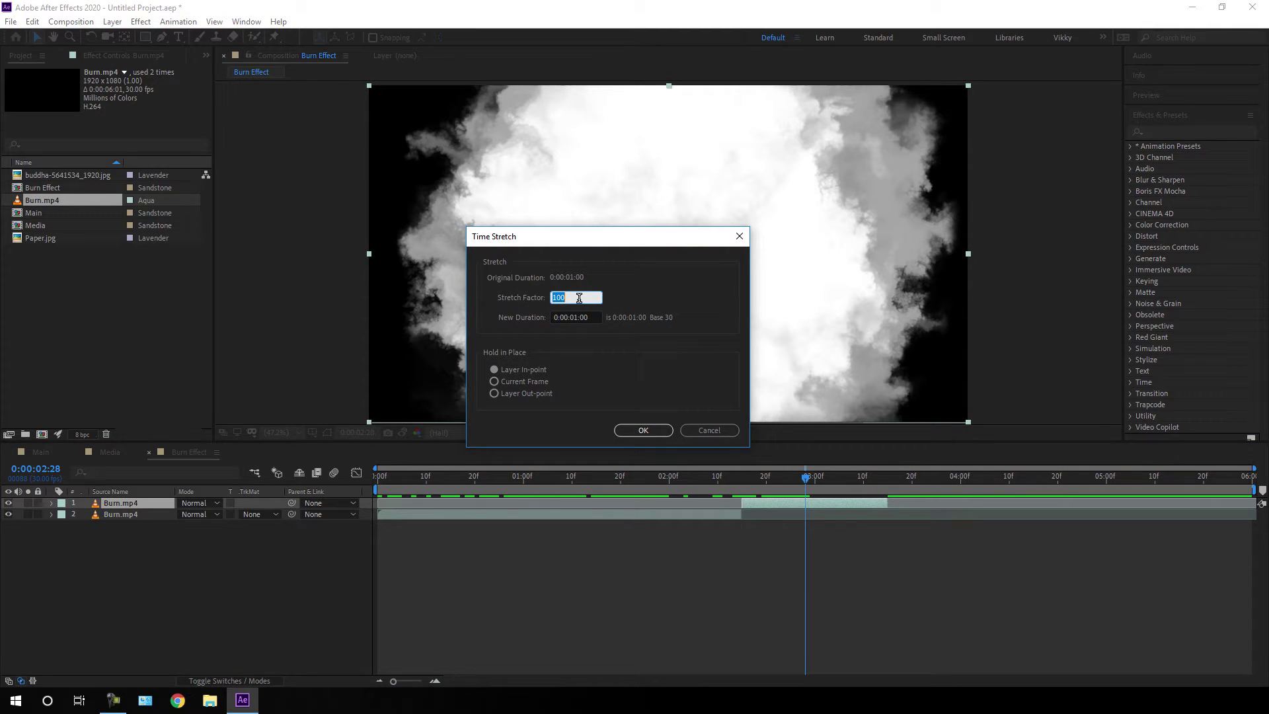
type("360")
left_click(651, 430)
left_click_drag(810, 470, 1253, 497)
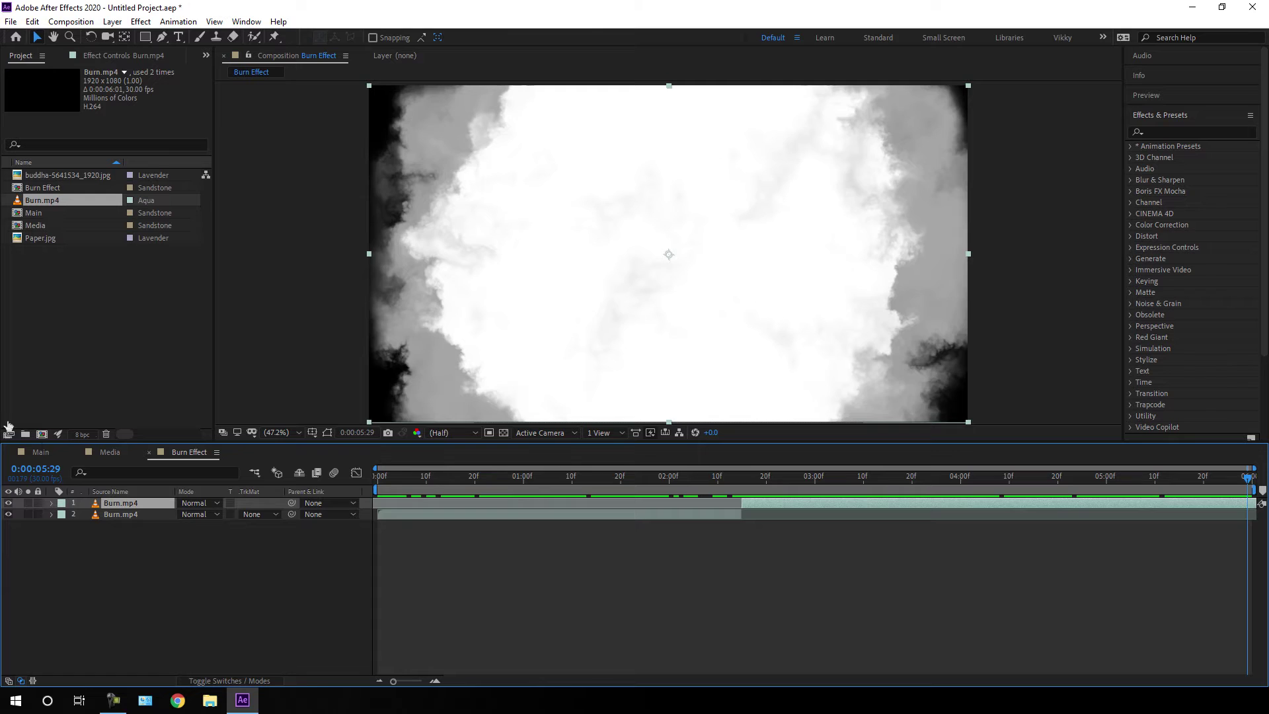
Step: Add the Burn Effect composition to Main as a layer above Paper.jpg and scrub through its opening part
left_click(41, 452)
left_click(142, 521)
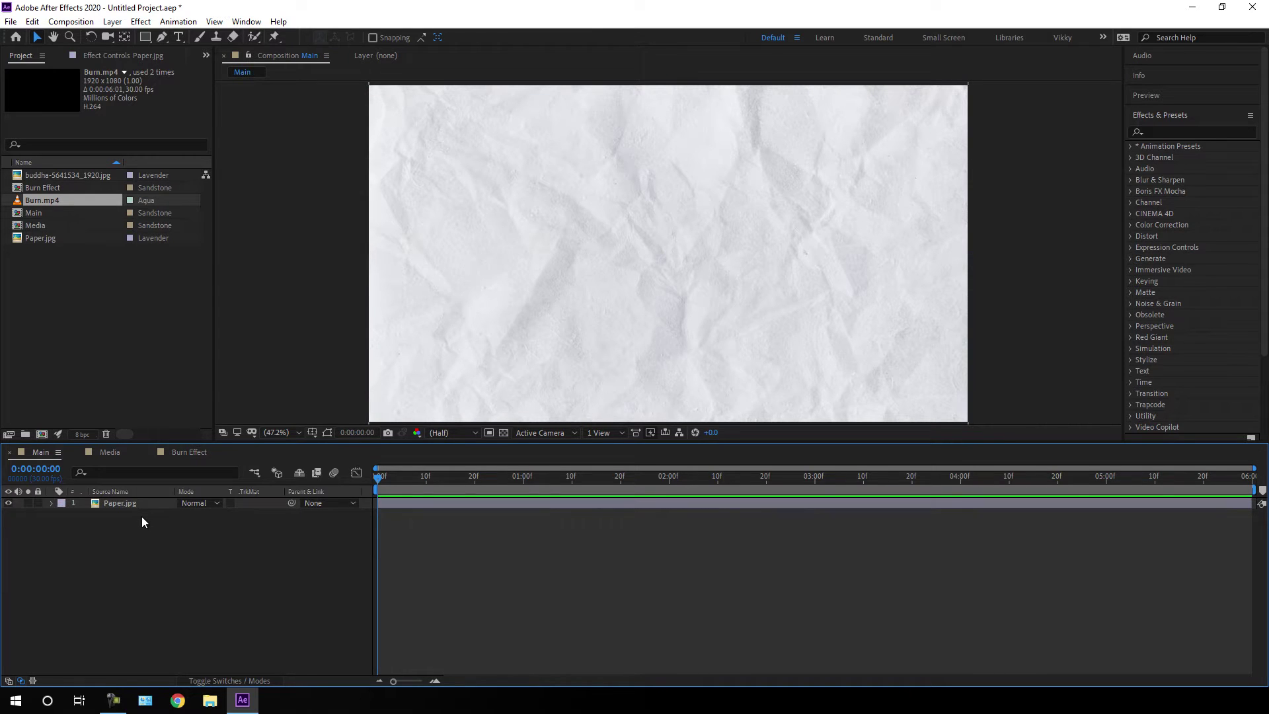
left_click(102, 304)
left_click(43, 189)
mouse_move(62, 193)
left_mouse_down()
mouse_move(96, 494)
mouse_move(127, 495)
left_mouse_up()
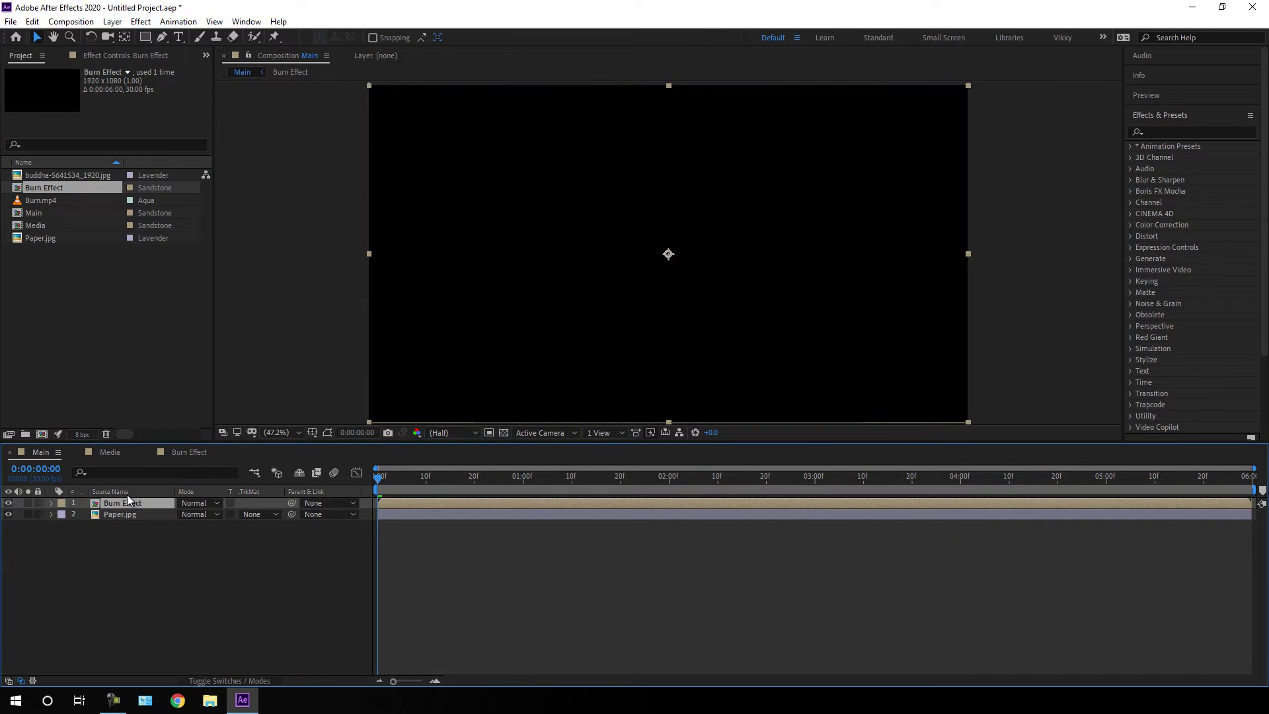
left_click_drag(442, 493, 636, 508)
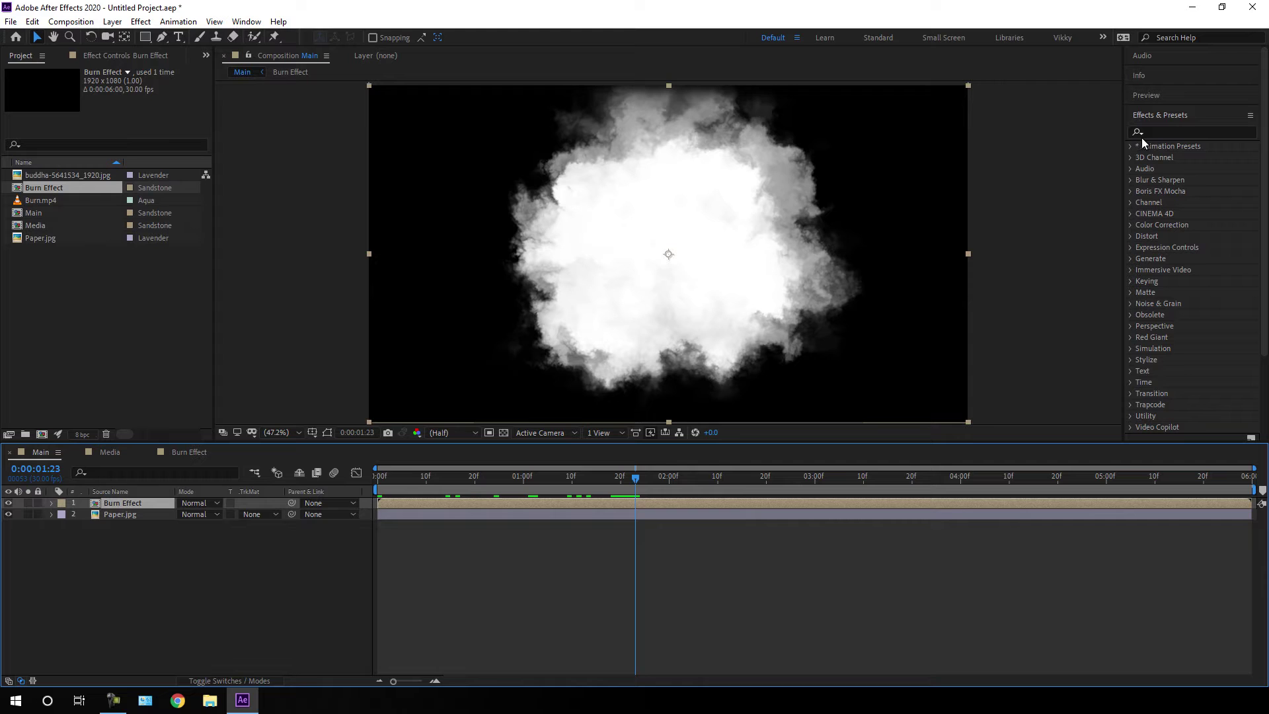
Step: Apply the Invert effect to the Burn Effect layer in Main and scrub the timeline to check it
left_click(246, 21)
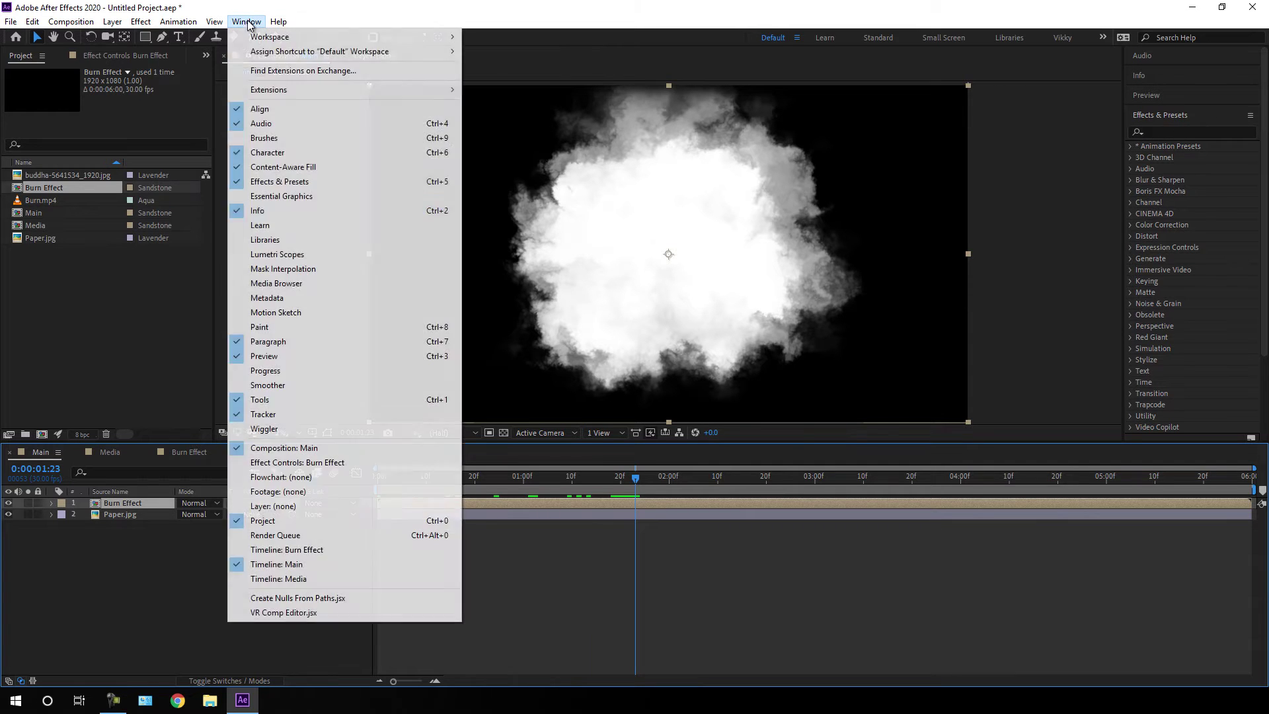
left_click(756, 102)
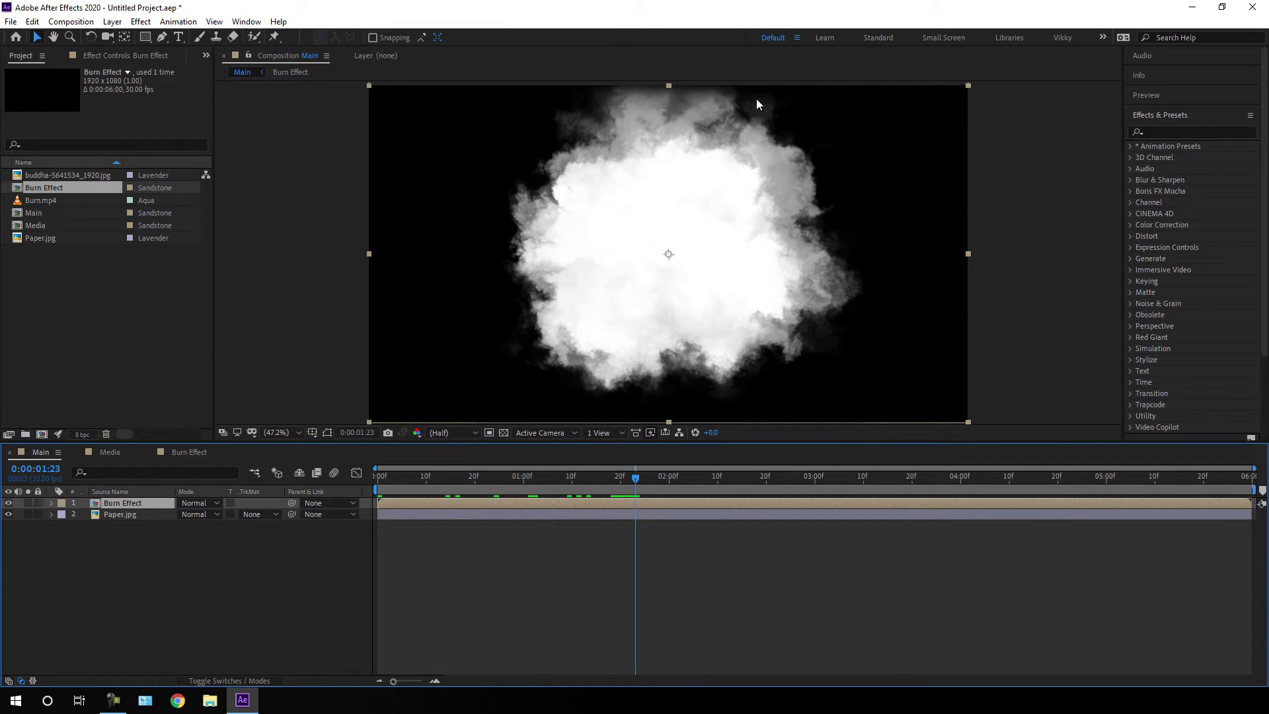
left_click(1188, 132)
type("inver")
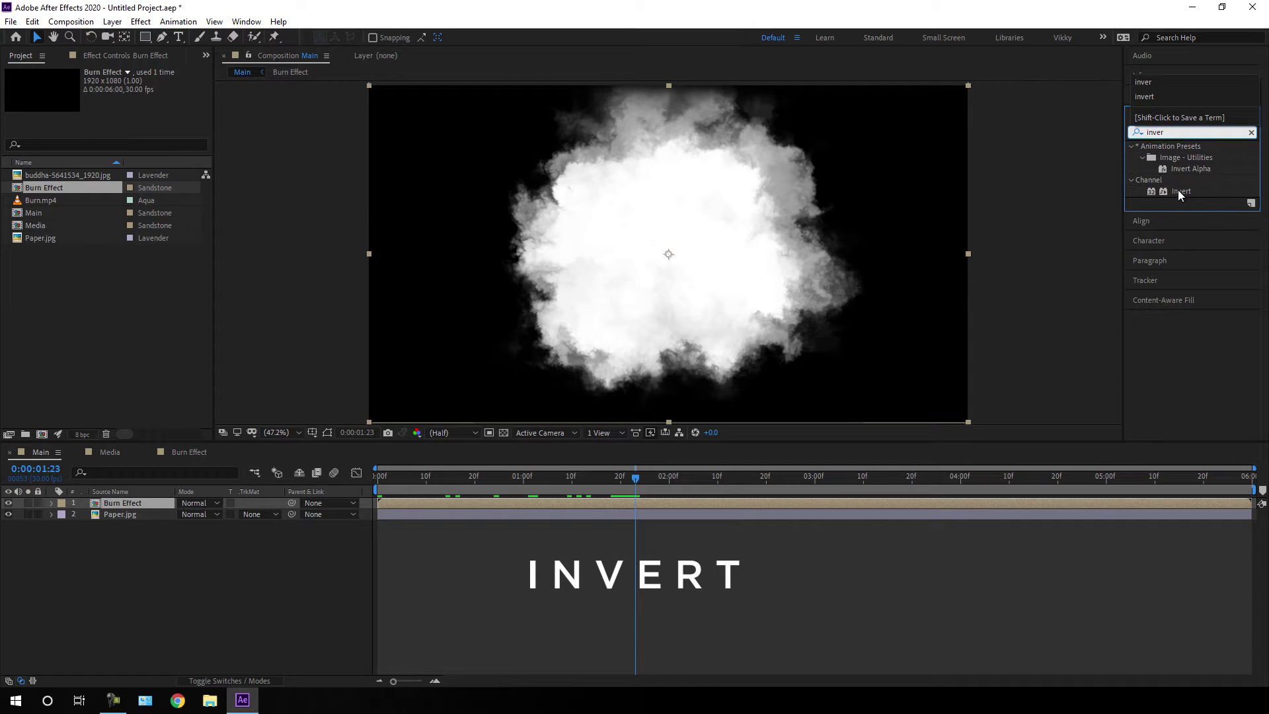
left_click(1179, 191)
left_click_drag(1177, 195, 600, 357)
left_click_drag(645, 478, 683, 516)
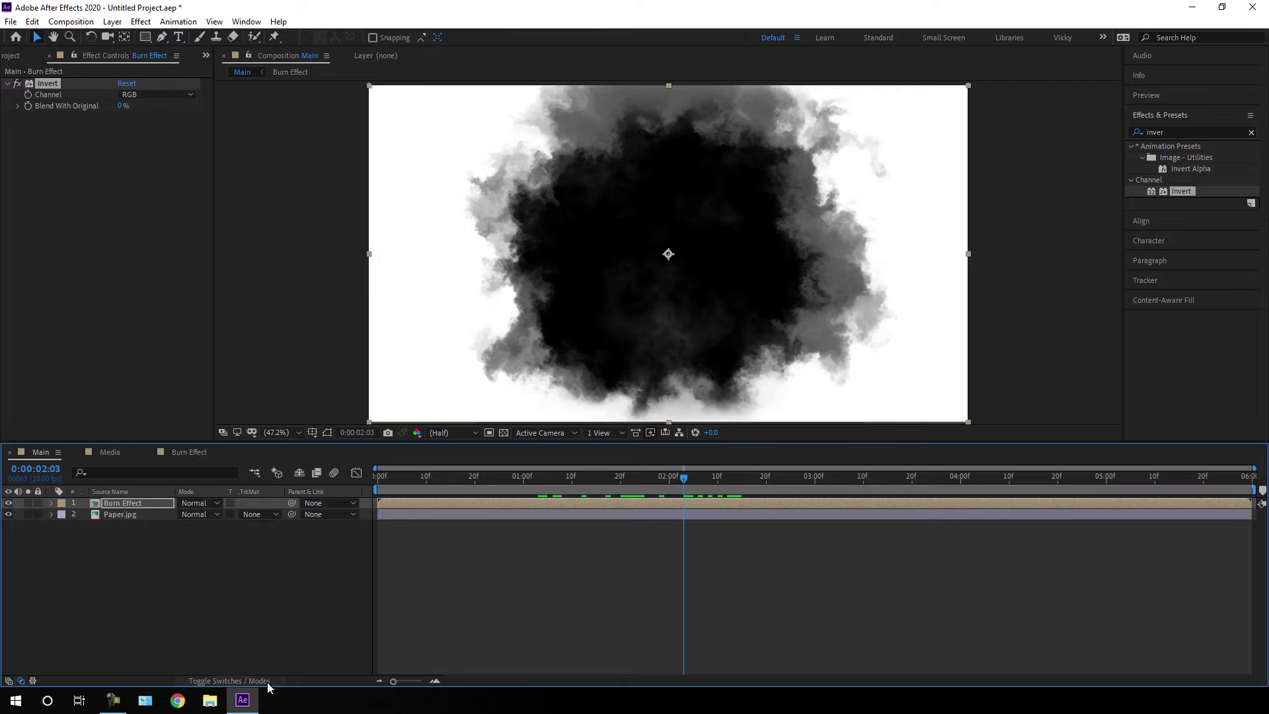
Step: Set the Burn Effect layer's blending mode to Multiply and scrub through the burn over the paper
left_click(200, 505)
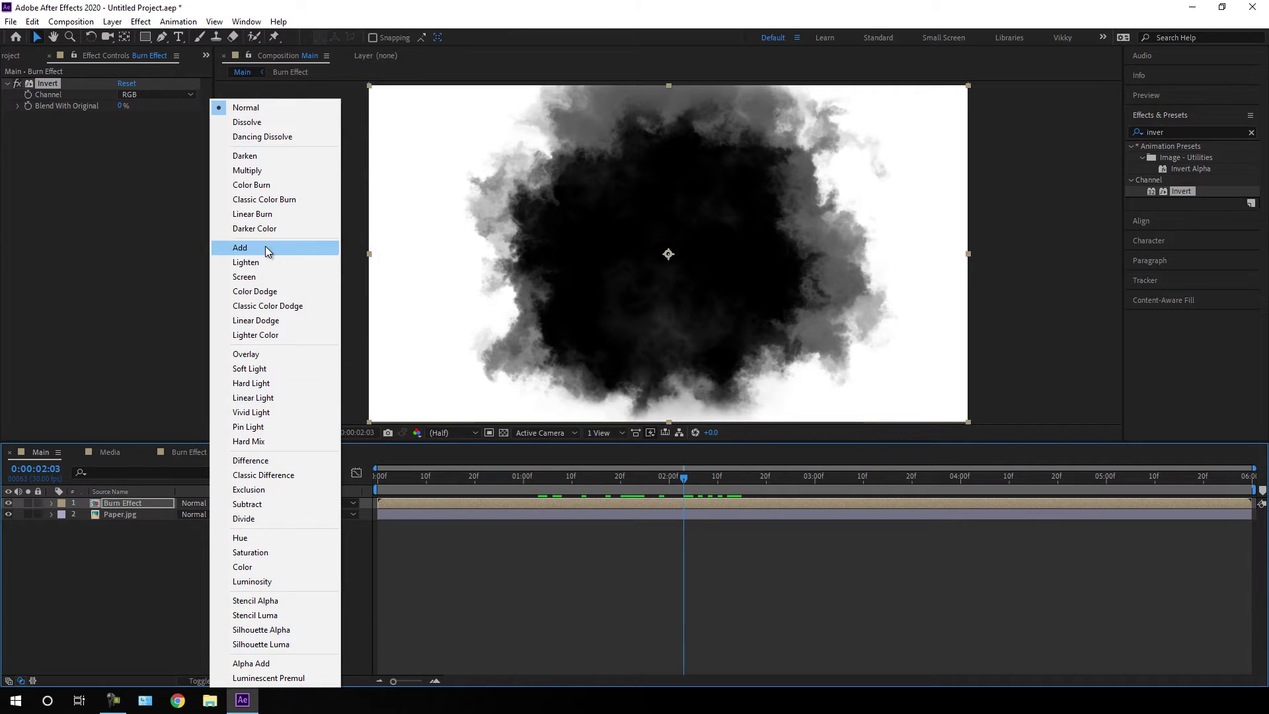
left_click(248, 170)
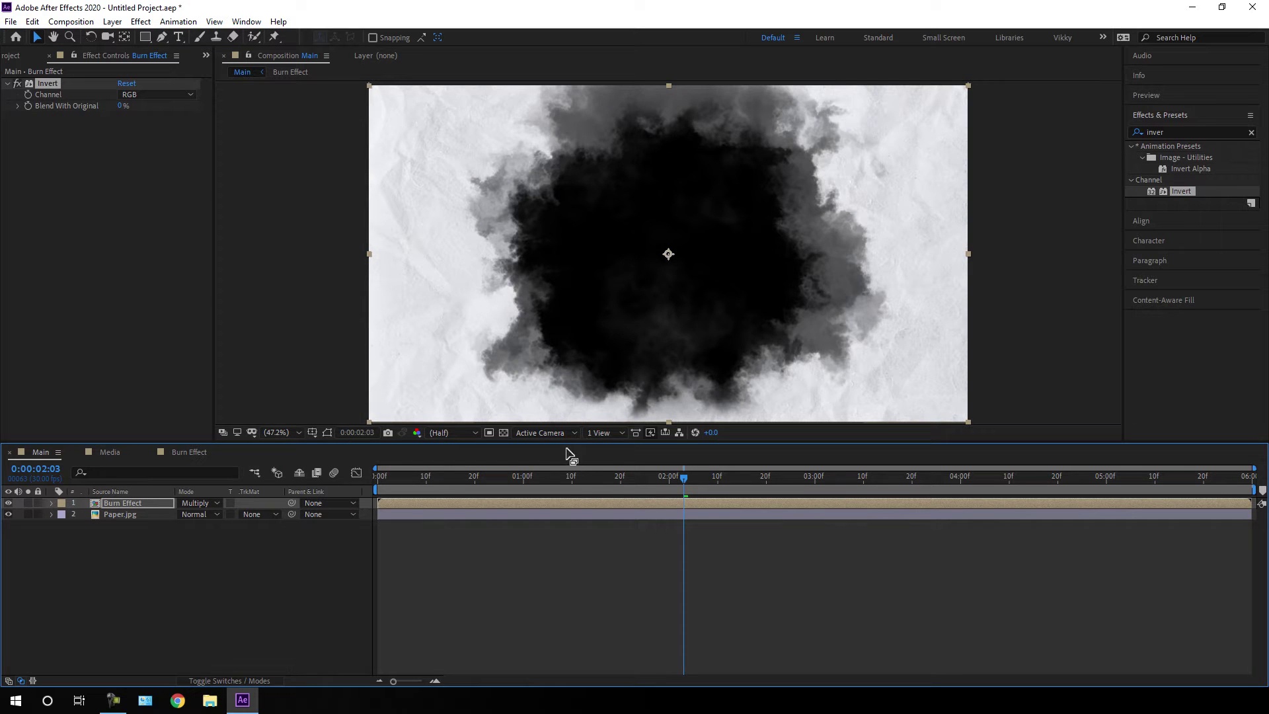
mouse_move(626, 477)
left_mouse_down()
mouse_move(517, 479)
mouse_move(909, 490)
left_mouse_up()
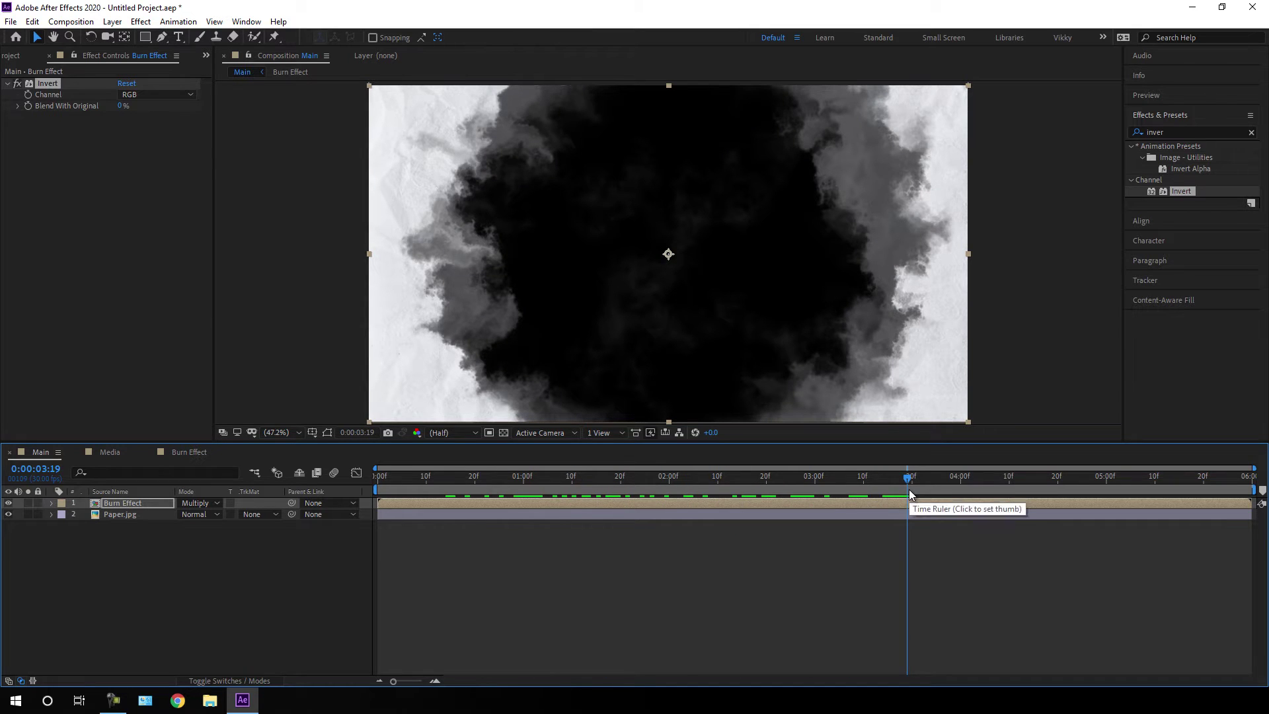
Step: Add the Media composition to Main as the top layer, above Burn Effect
left_click(3, 58)
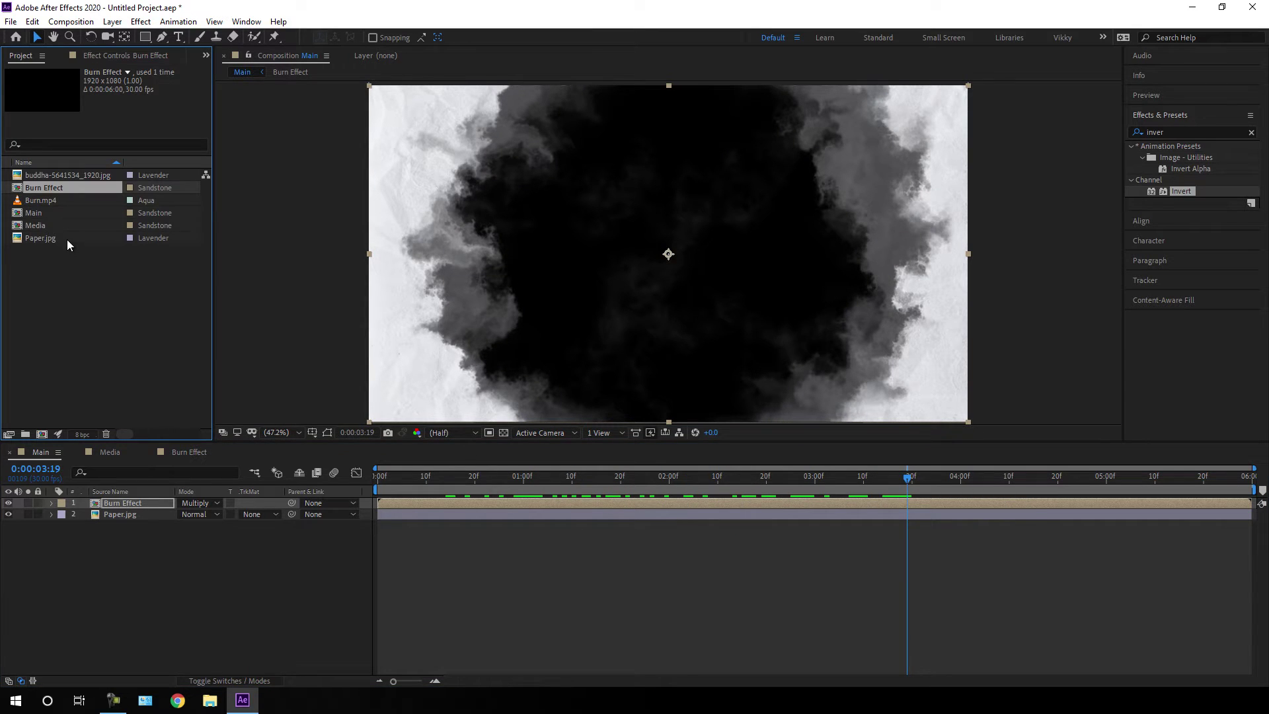
left_click(49, 227)
left_click_drag(38, 227, 122, 500)
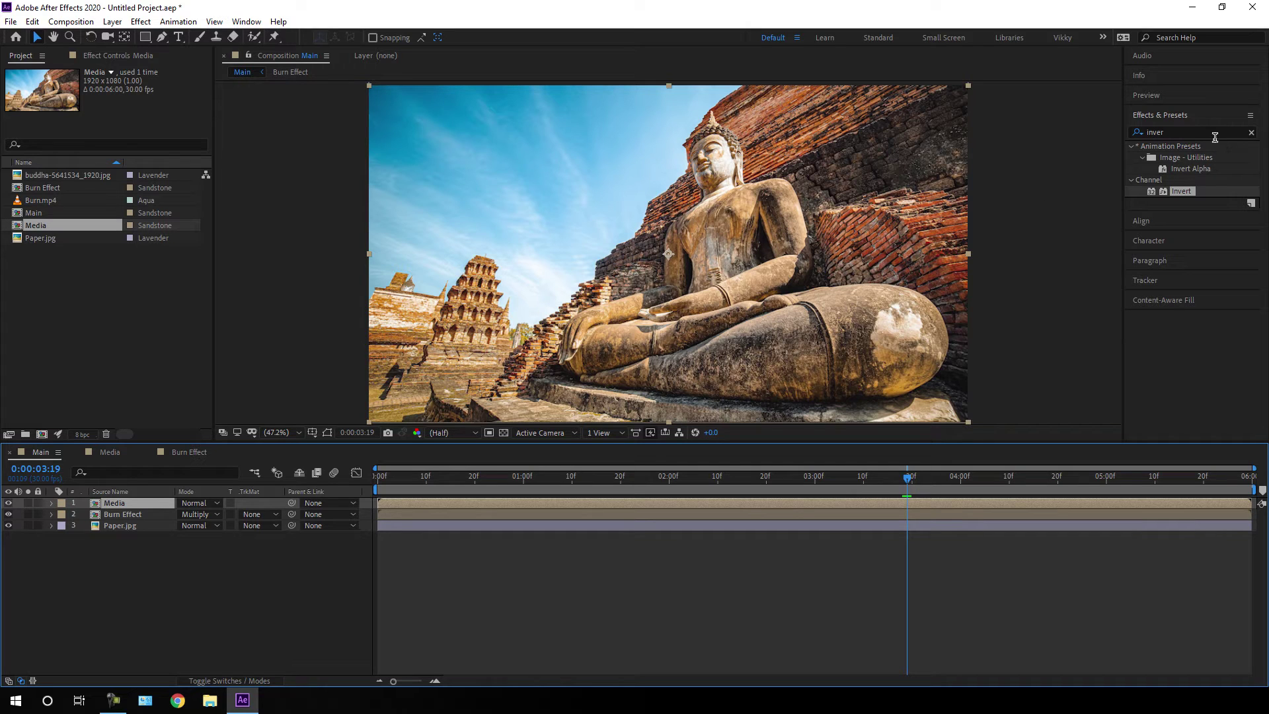
Step: Apply the Tint effect to the Media layer with its default black and white mapping, and clear the effects search
left_click(1251, 132)
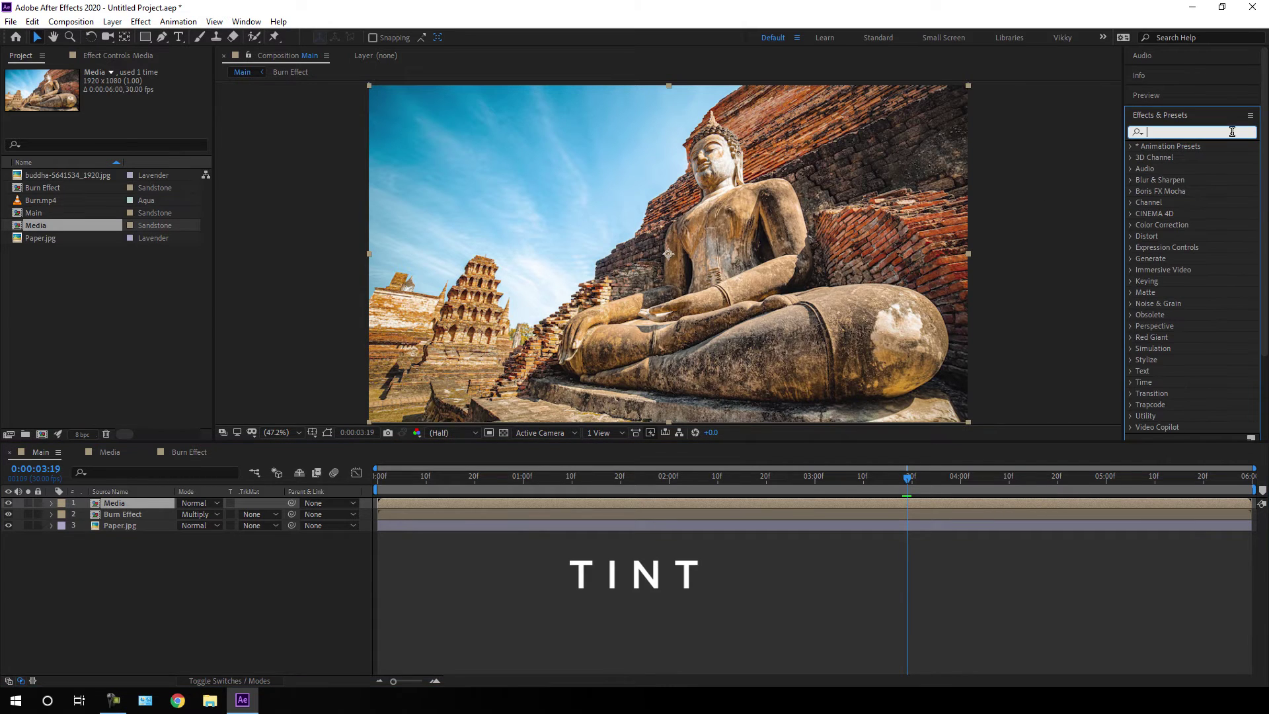
type("tint")
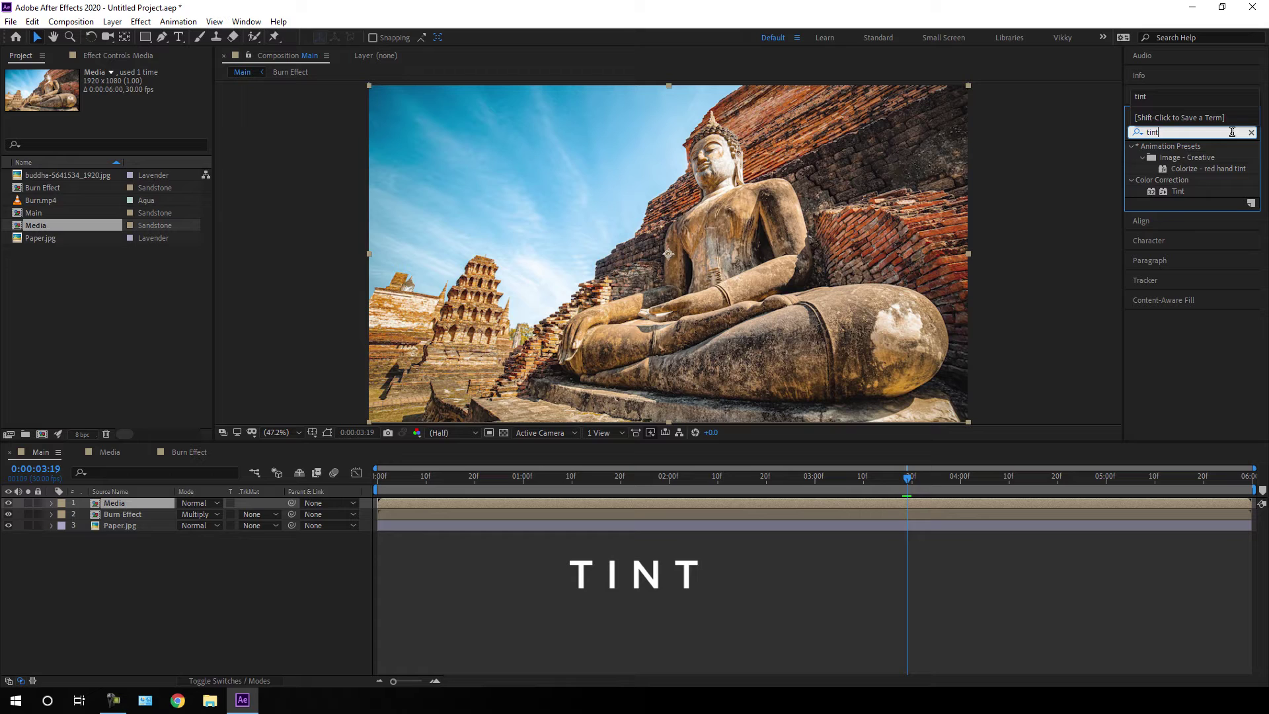
left_click_drag(1172, 193, 677, 308)
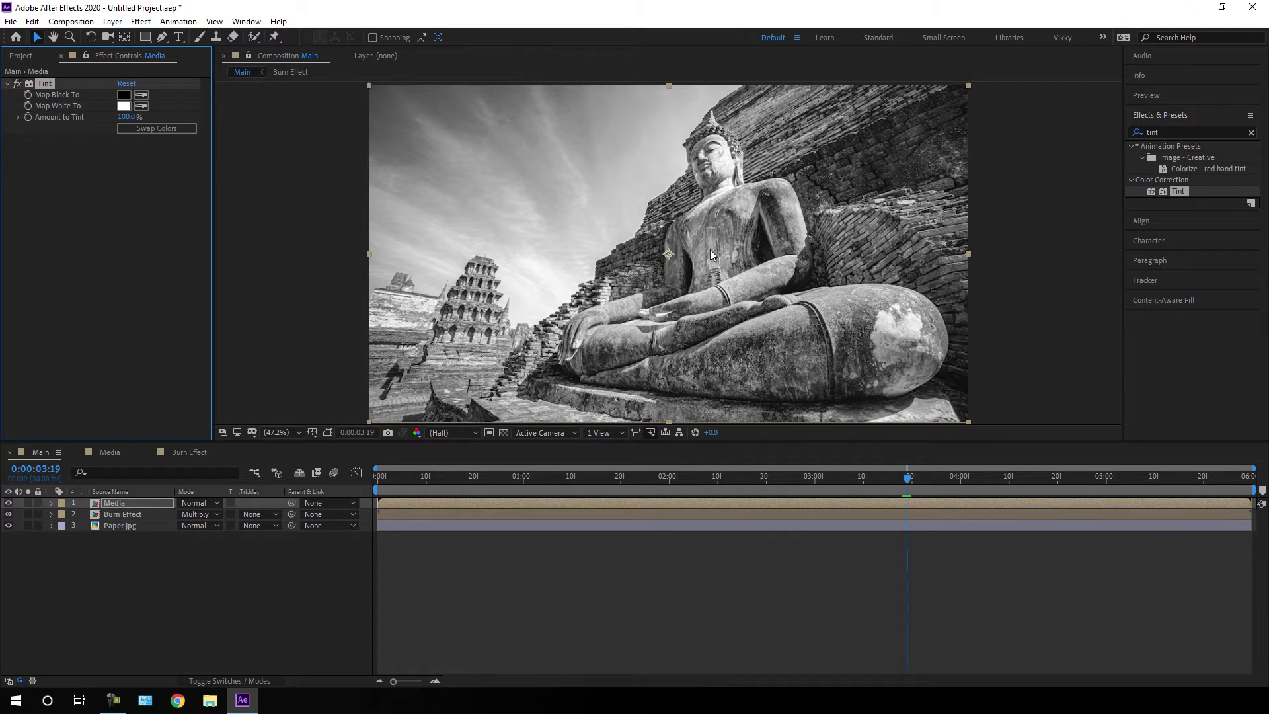
left_click(1252, 134)
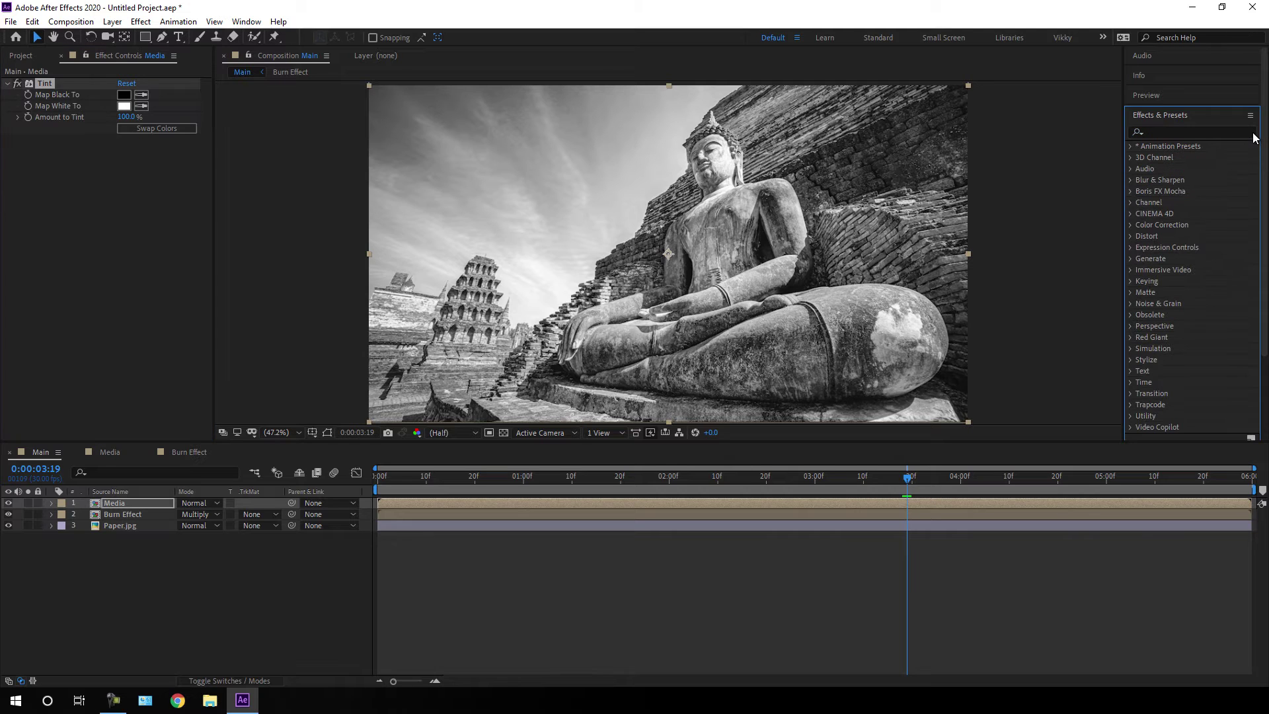
Step: Apply the Add Grain effect to the Media layer and set the grain intensity to 4
left_click(128, 506)
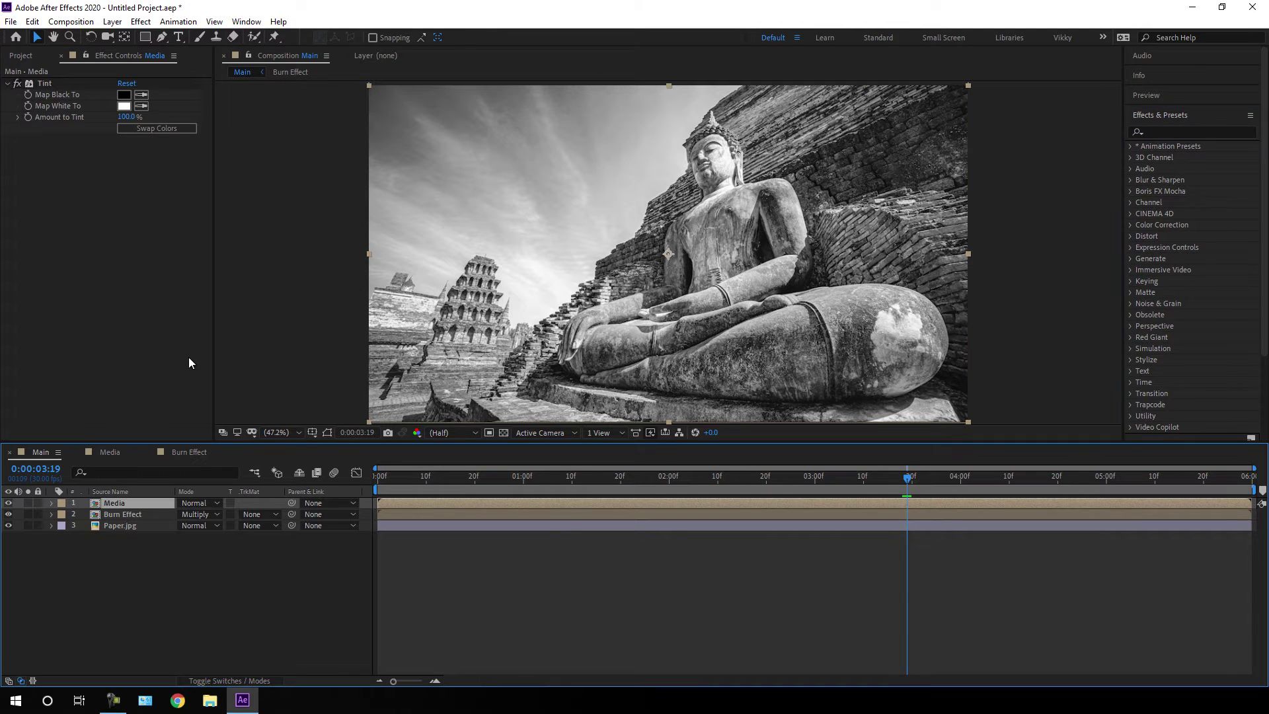
left_click(140, 21)
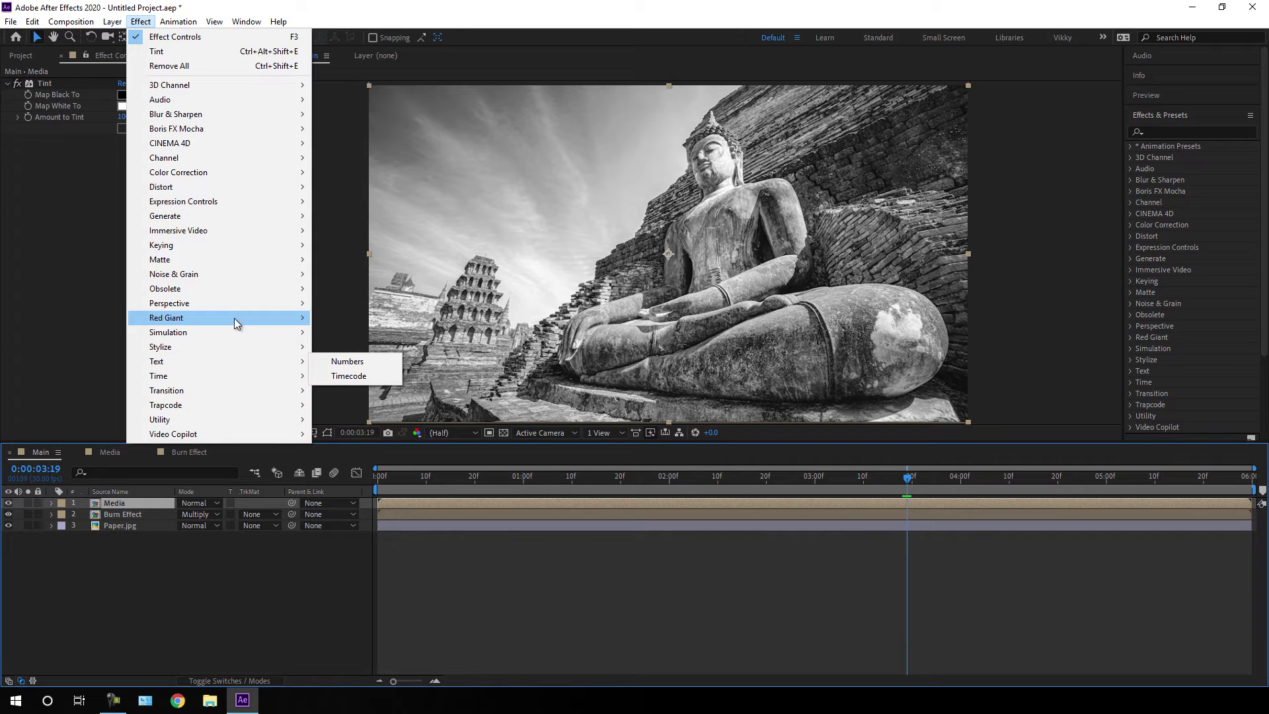
mouse_move(185, 275)
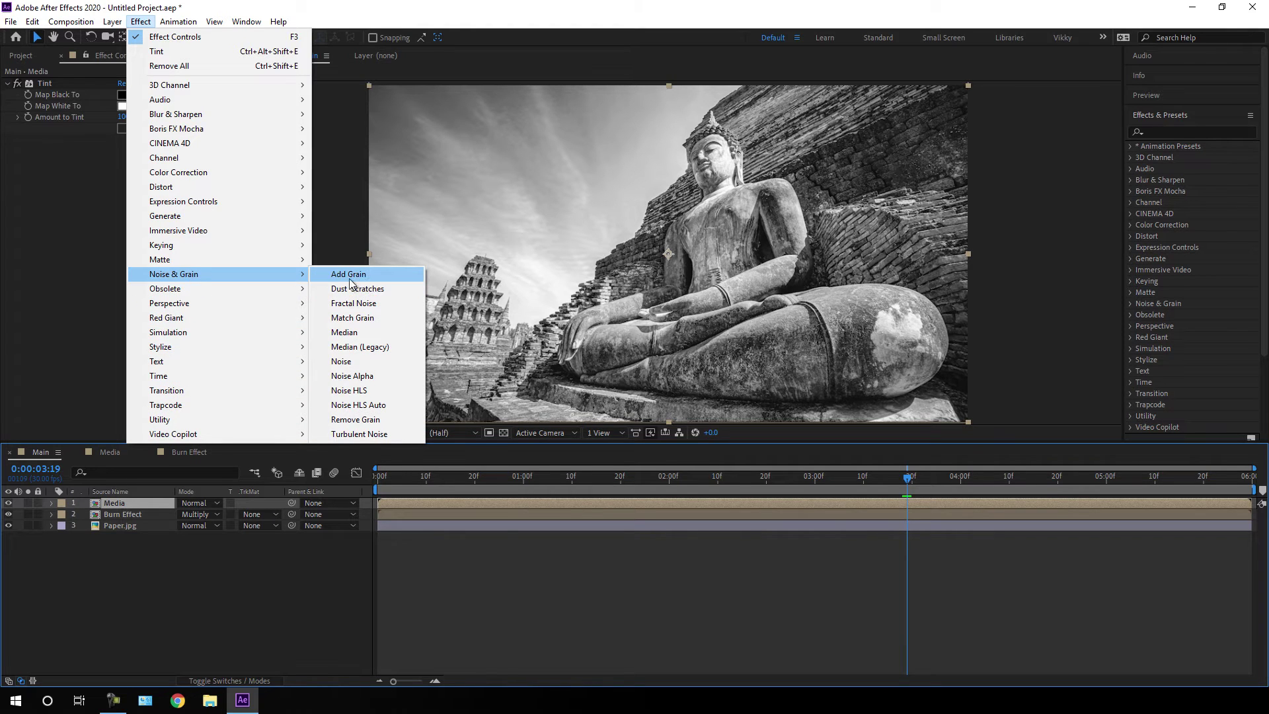
left_click(365, 276)
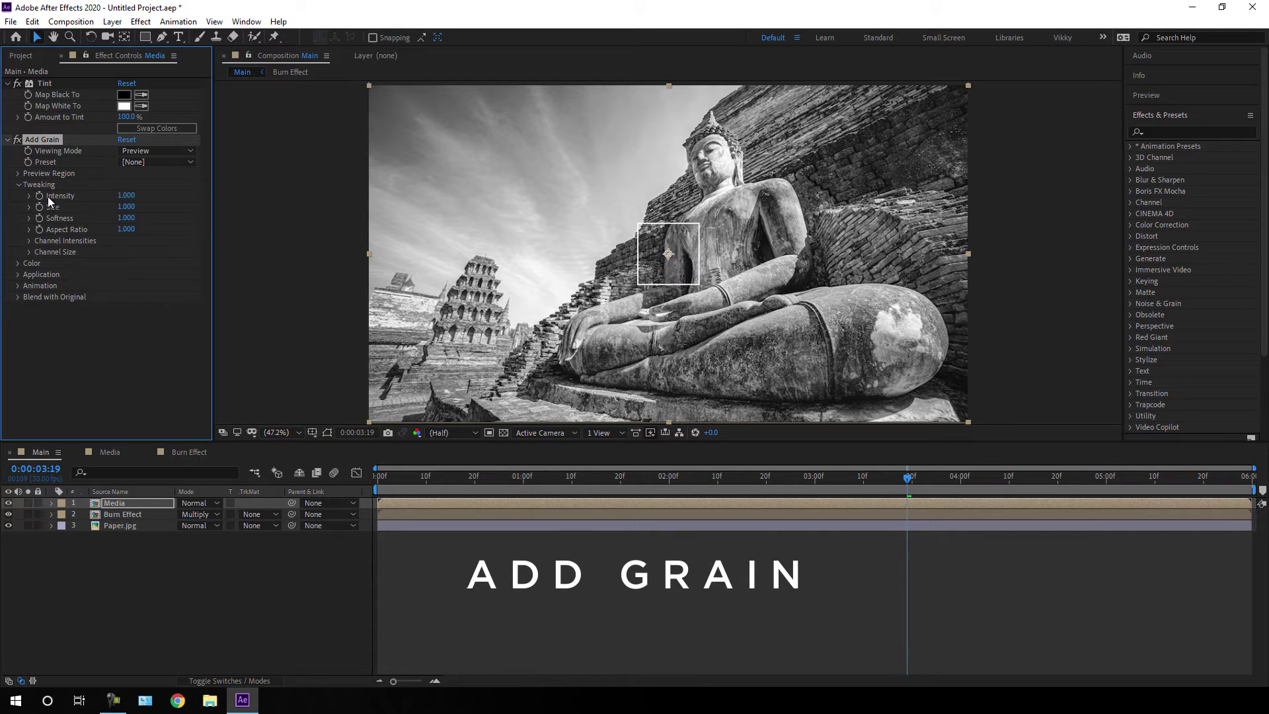
left_click(126, 196)
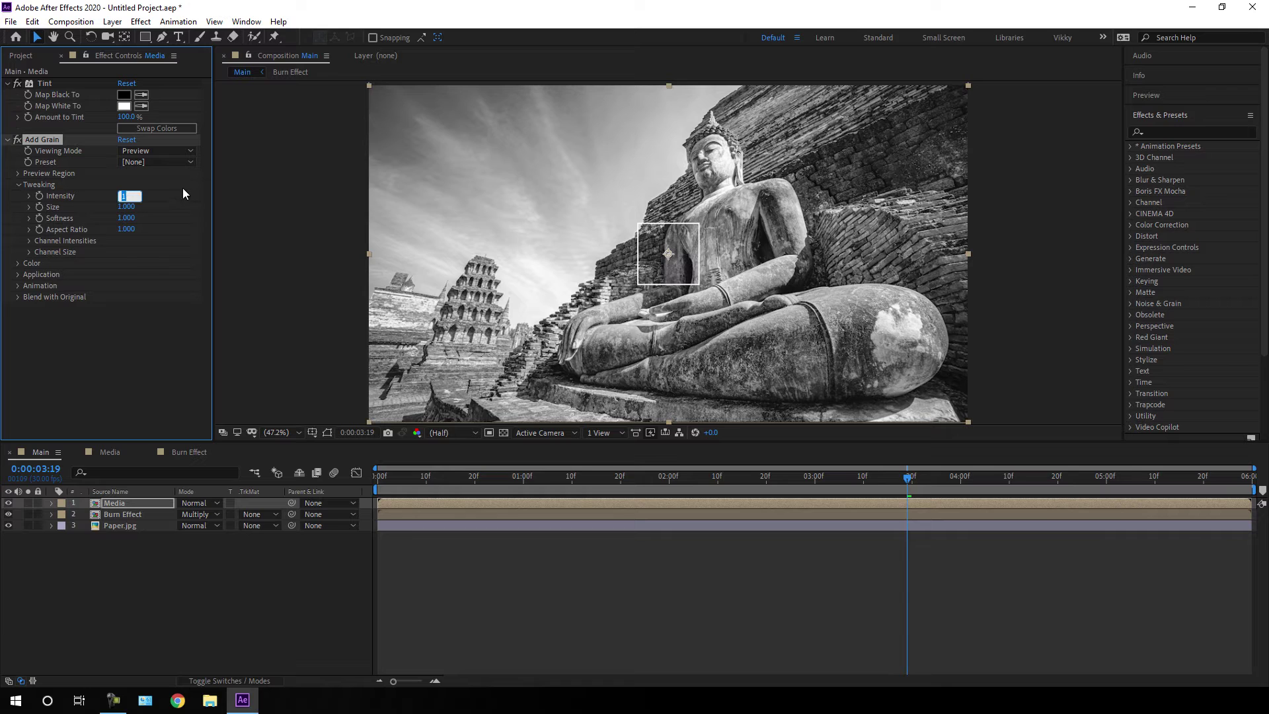
type("4")
key("Return")
Step: Make the Media layer's grain monochromatic and set its animation speed to 0
left_click(17, 263)
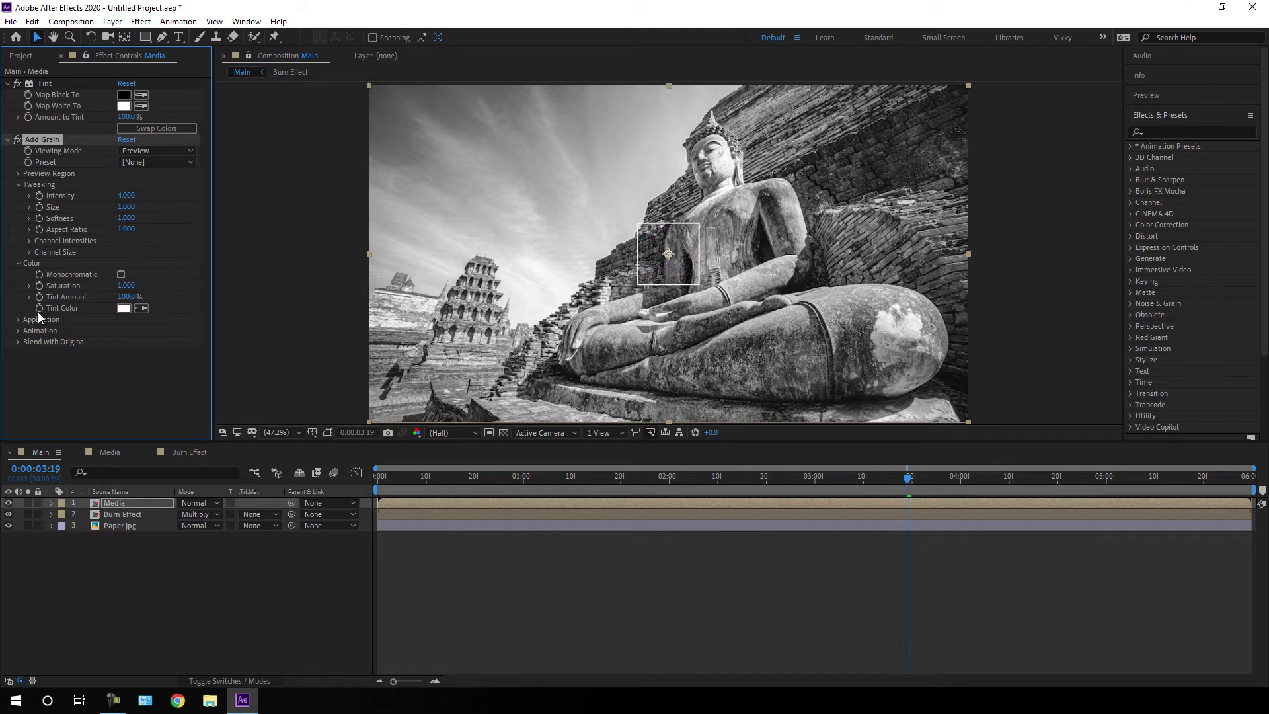
left_click(120, 276)
left_click(18, 331)
left_click(122, 342)
type("0")
key("Return")
Step: Switch the Add Grain viewing mode to Final Output and scrub the timeline to check the grain
left_click(168, 150)
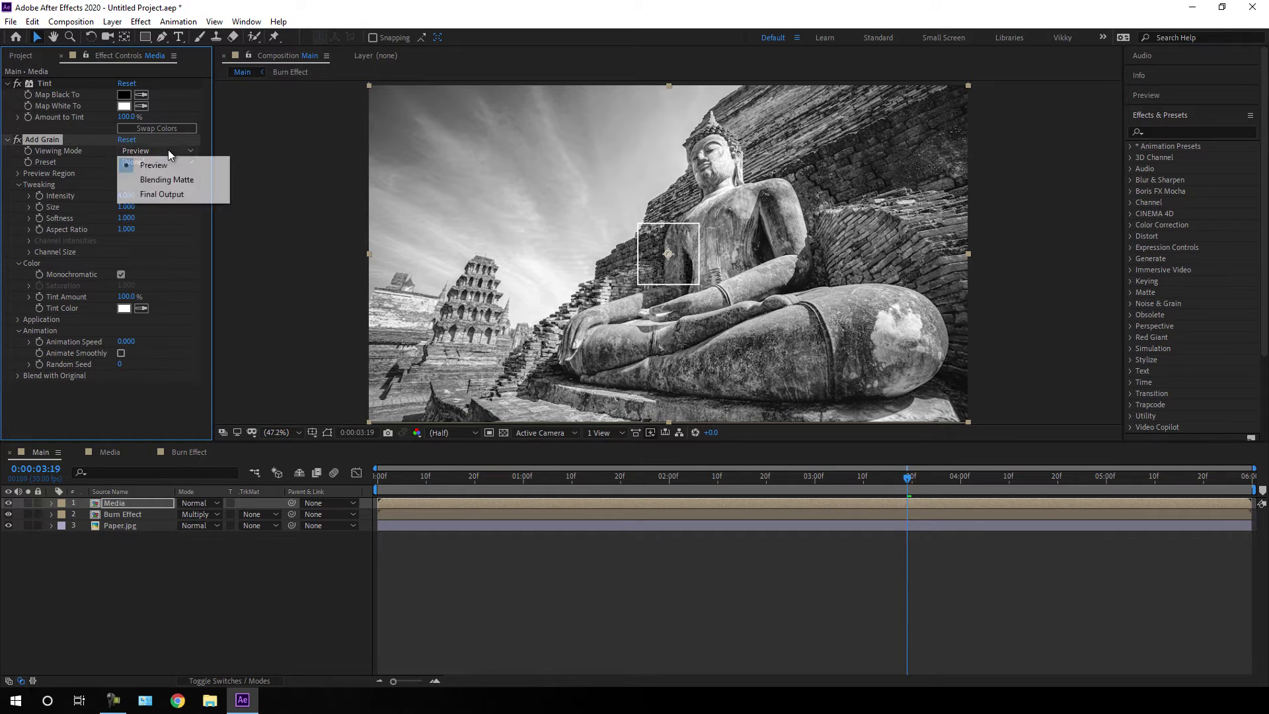
left_click(162, 193)
left_click_drag(713, 482, 777, 497)
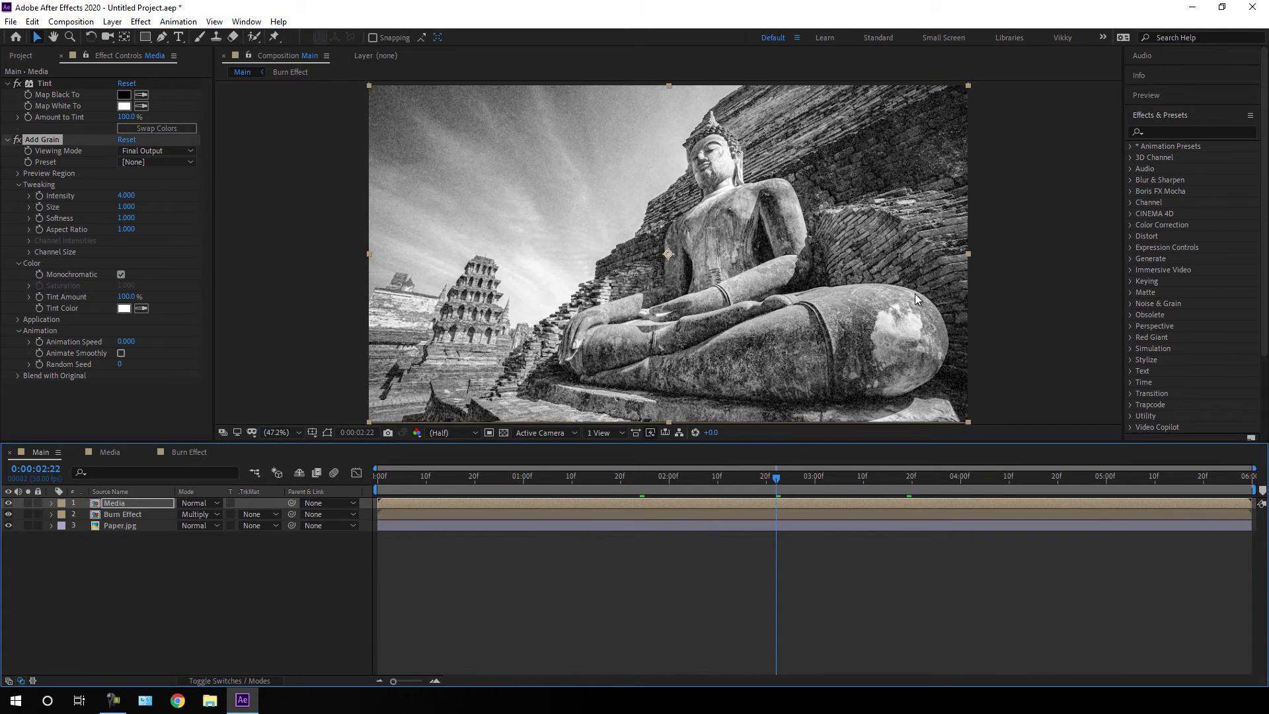
Step: Set Scale and Rotation keyframes on the Media layer at 0:00:05:29, keeping the current values
left_click(159, 503)
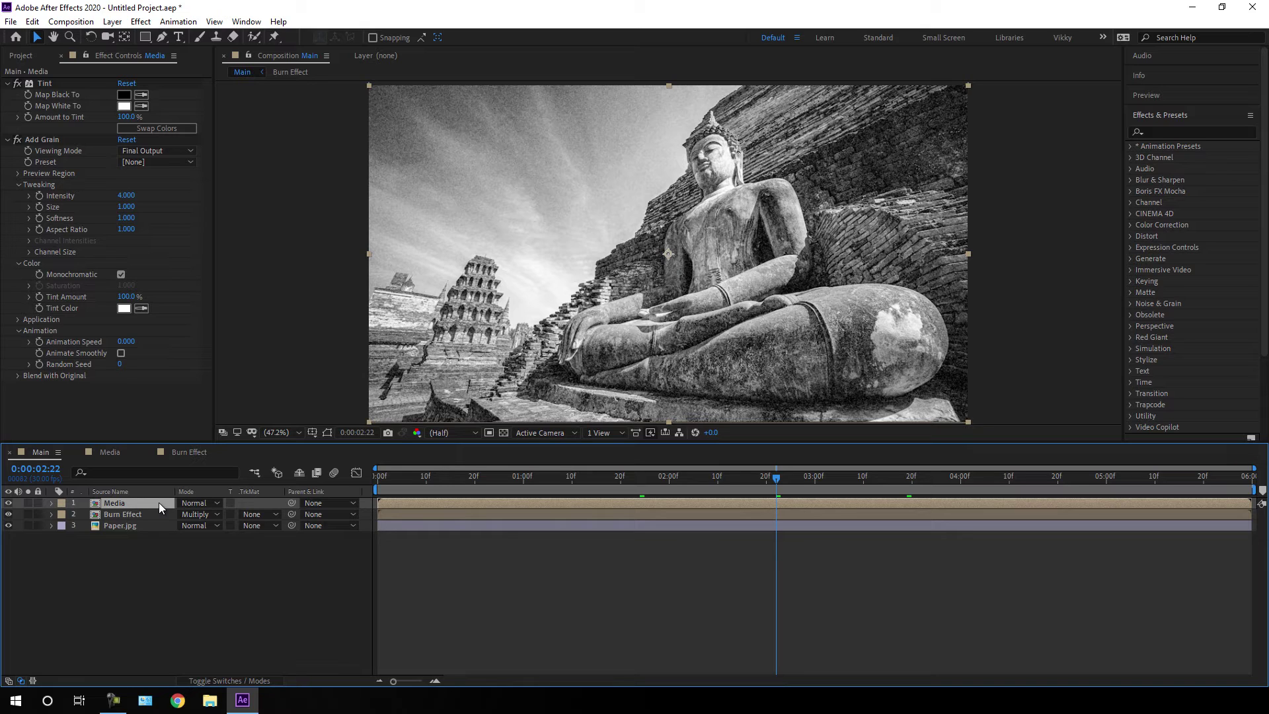
key("s")
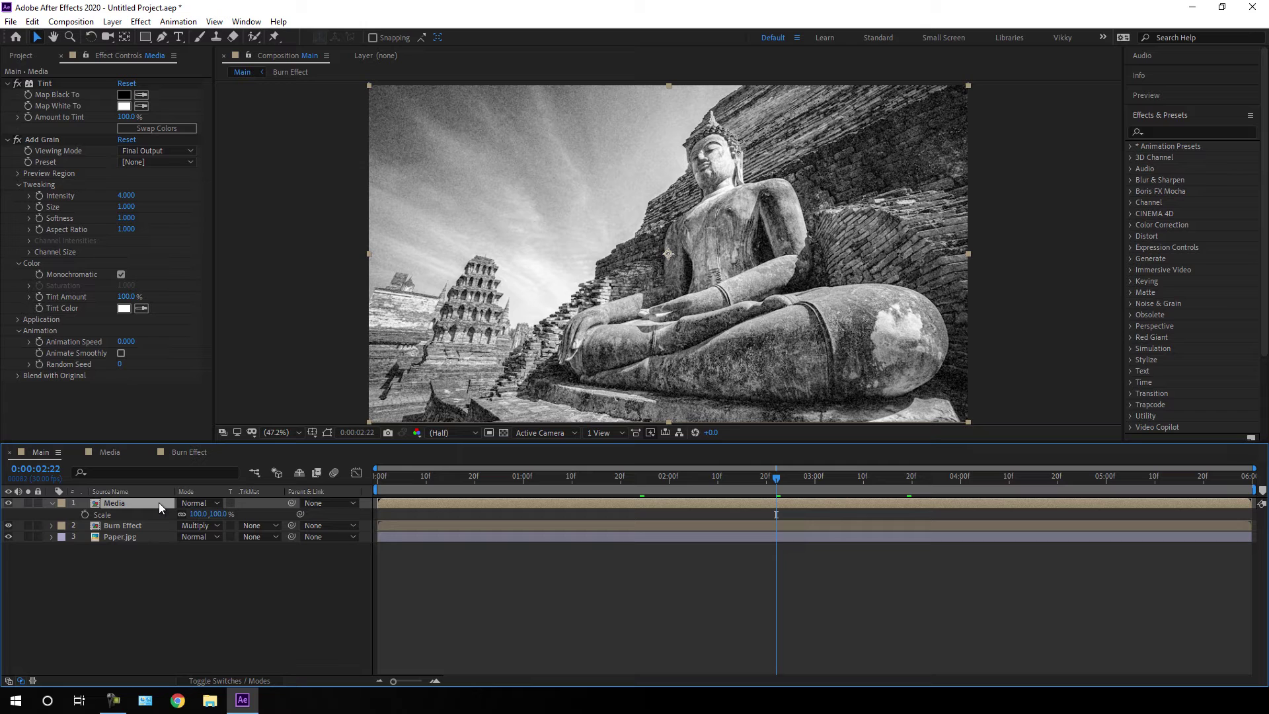
key("shift+r")
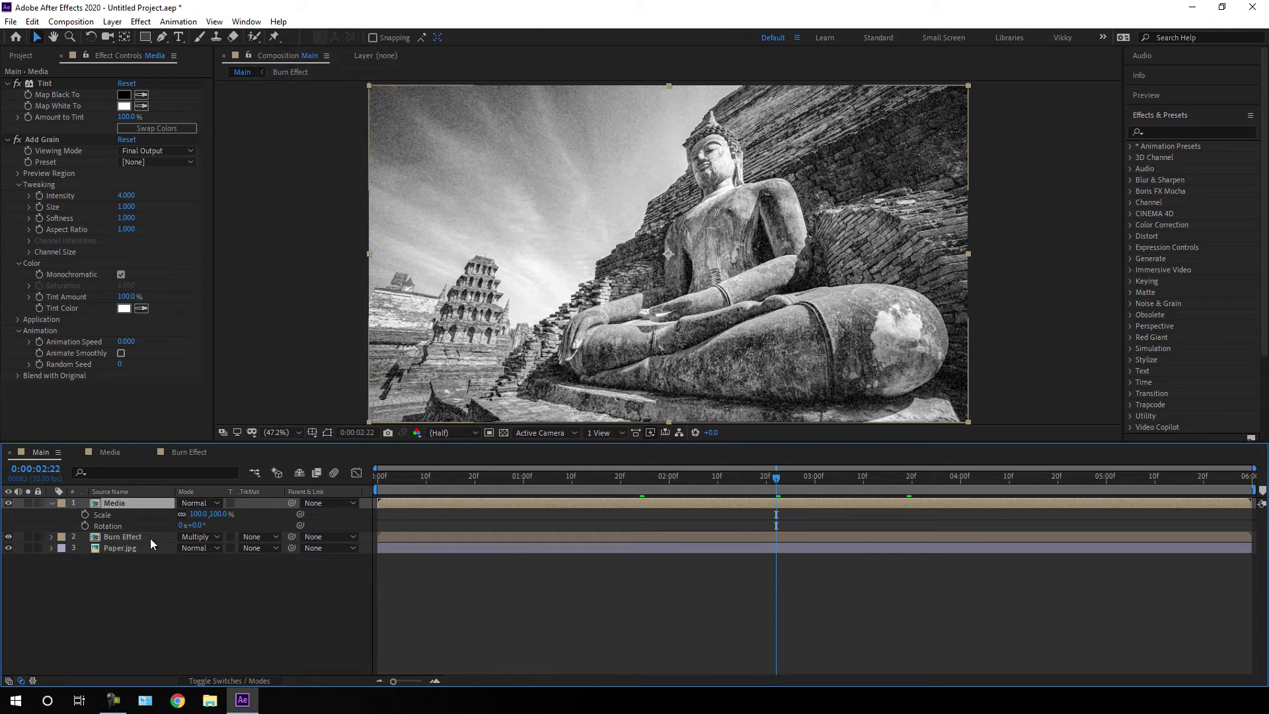
left_click_drag(733, 479, 1248, 478)
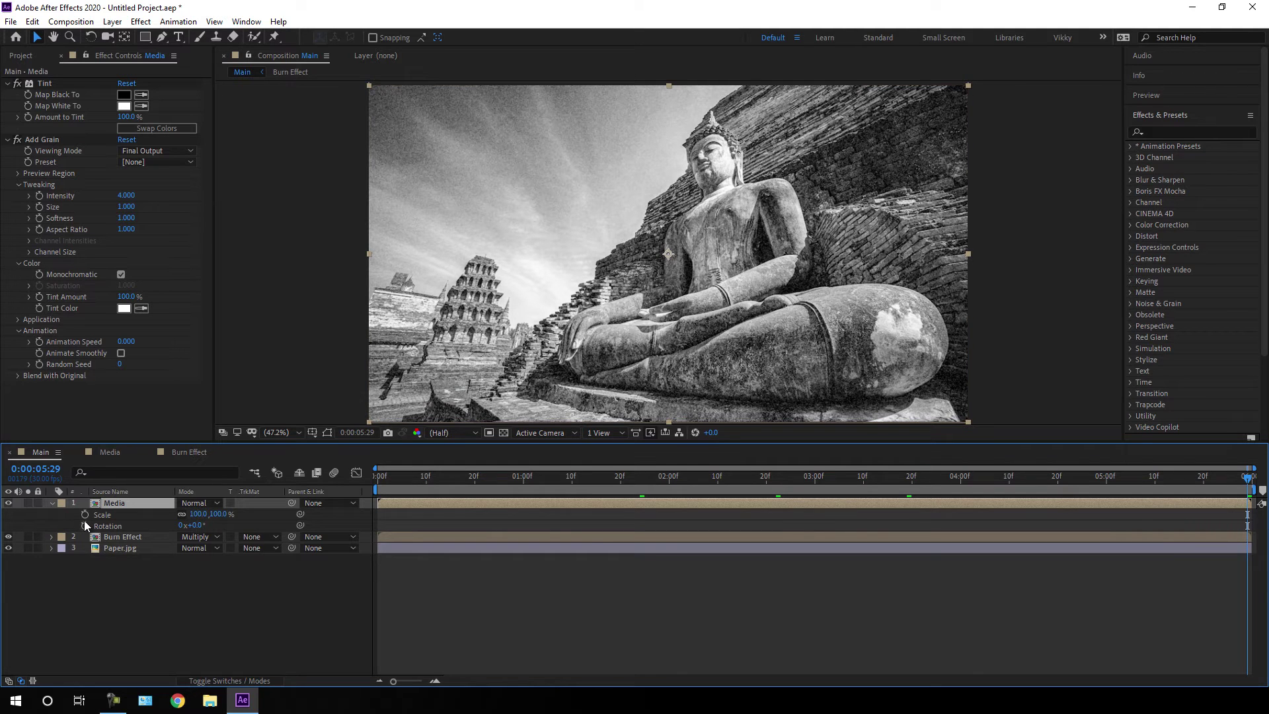
left_click(85, 515)
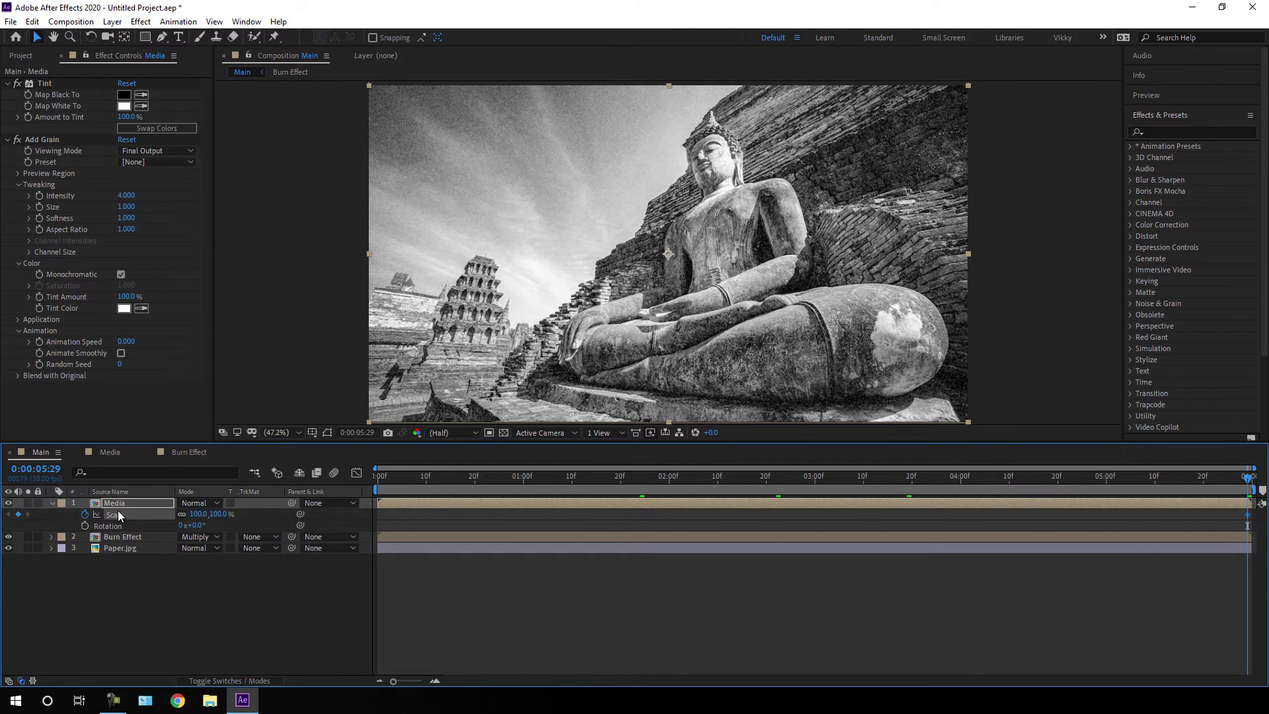
left_click(86, 525)
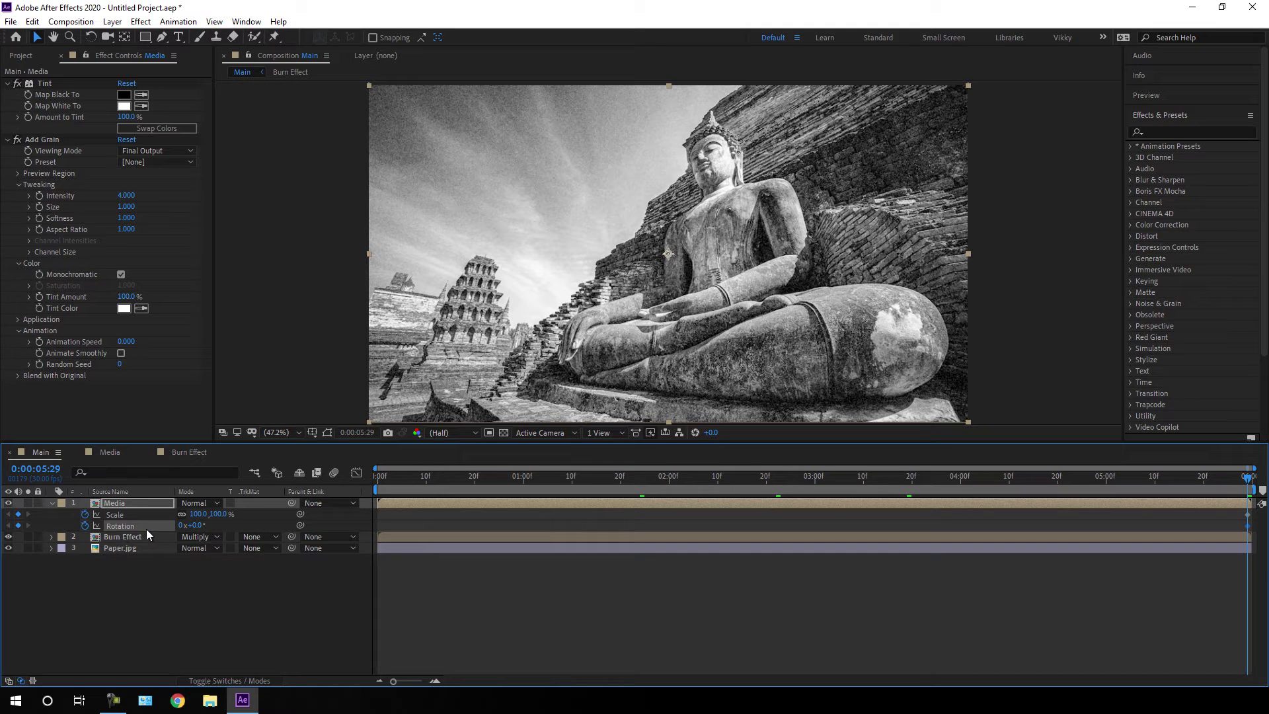
Step: At 0:00:00:00, set the Media layer's Scale to 120% and Rotation to -10°, and scrub to check the motion
left_click_drag(536, 479, 363, 490)
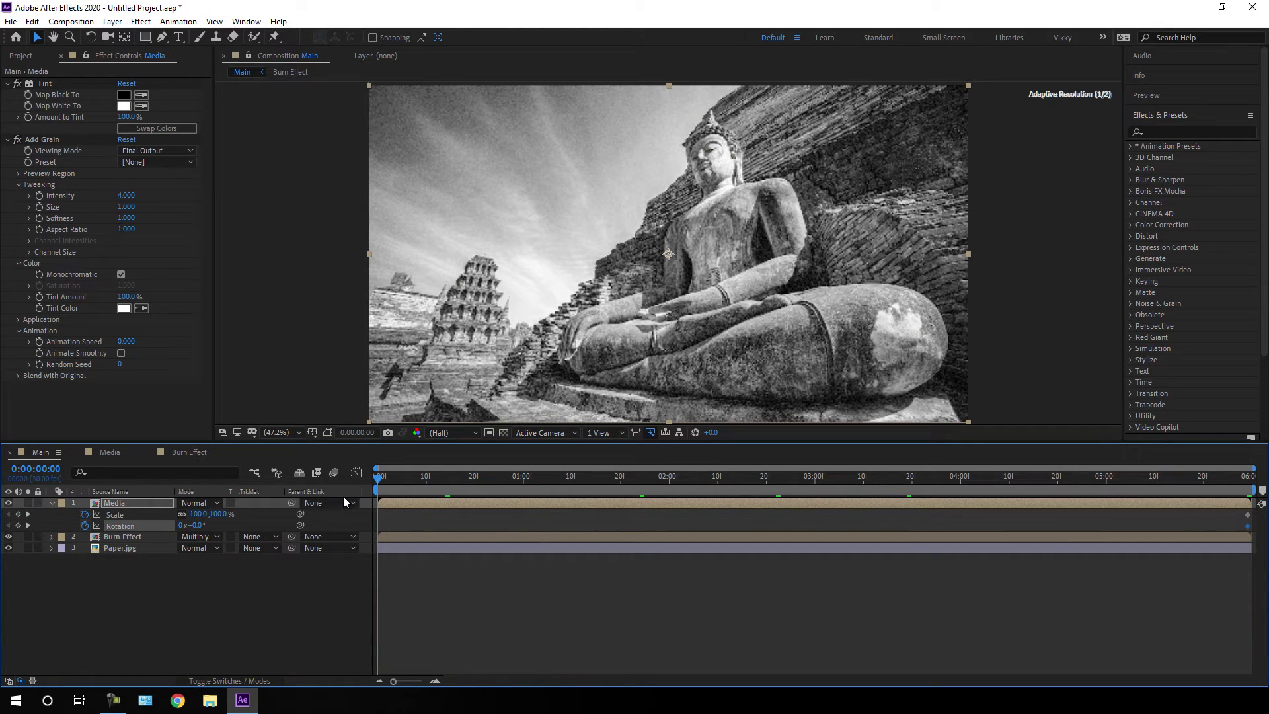
left_click(220, 515)
type("120")
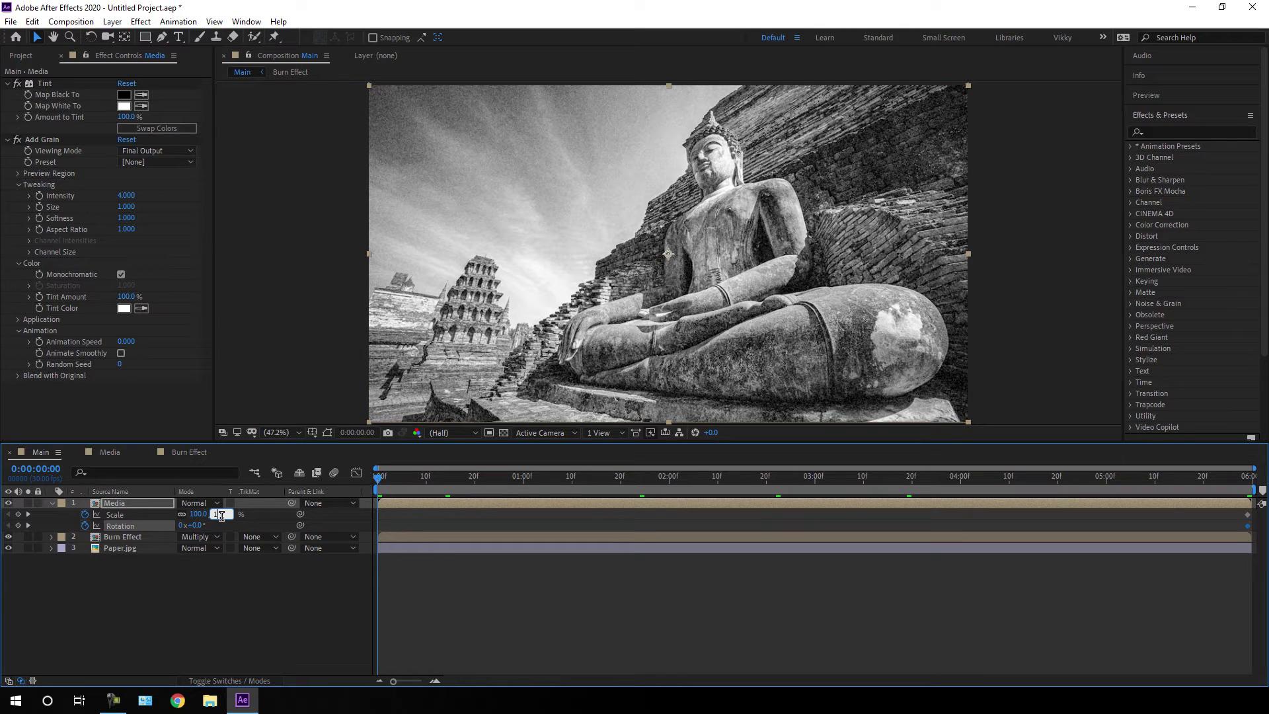
key("Return")
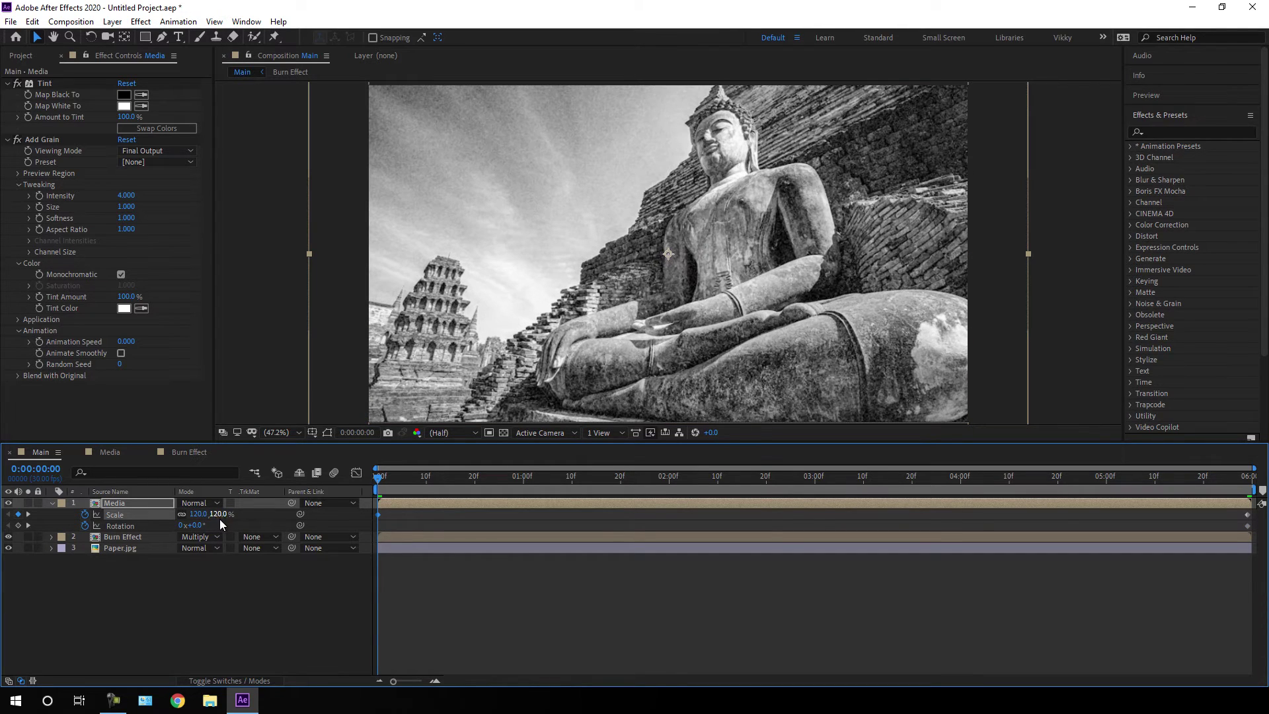
left_click(200, 525)
type("-10")
key("Return")
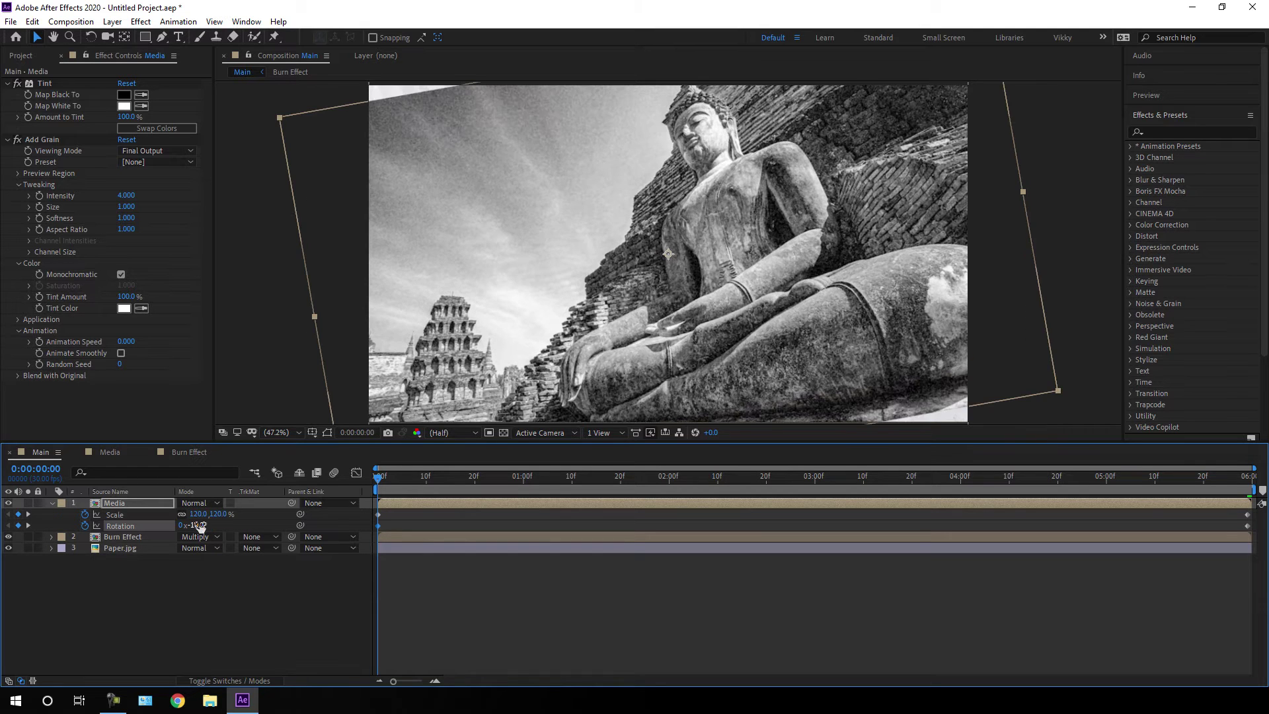
left_click_drag(399, 477, 1023, 477)
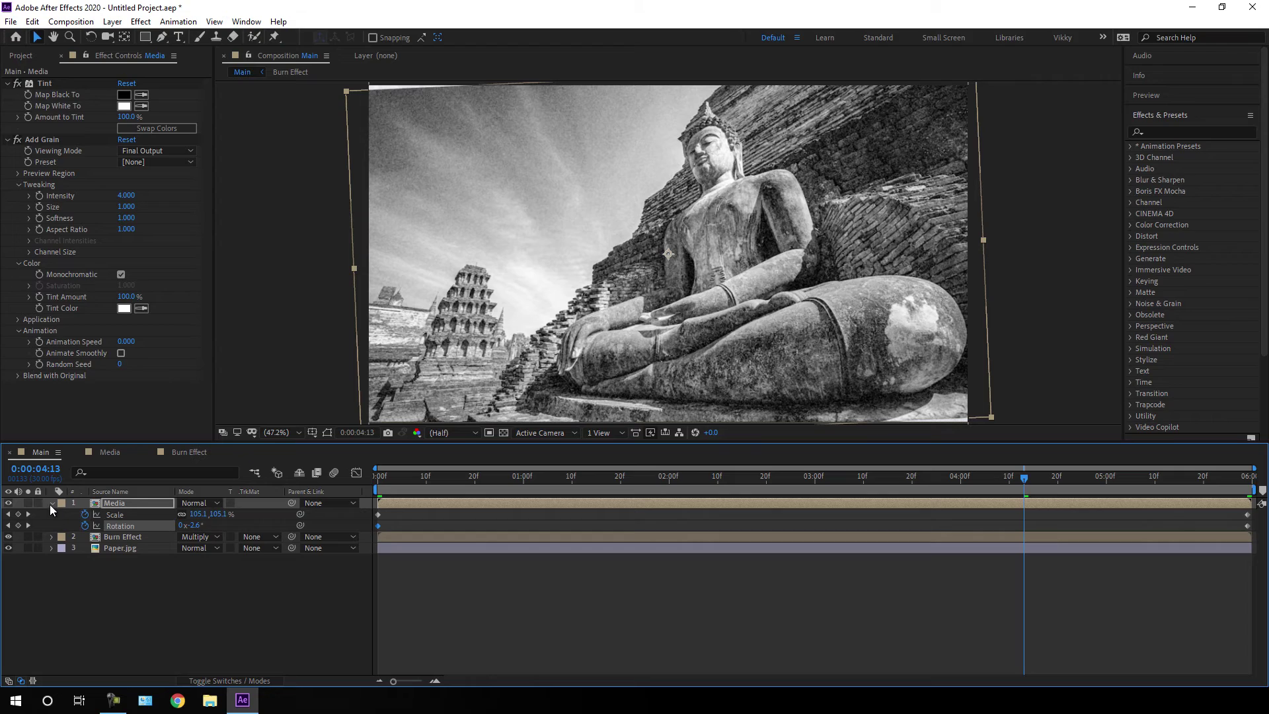
Step: Collapse the Media layer's properties, preview the Scale and Rotation animation, and return the playhead to 0:00:00:00
left_click(51, 503)
key("space")
left_click_drag(456, 477, 363, 502)
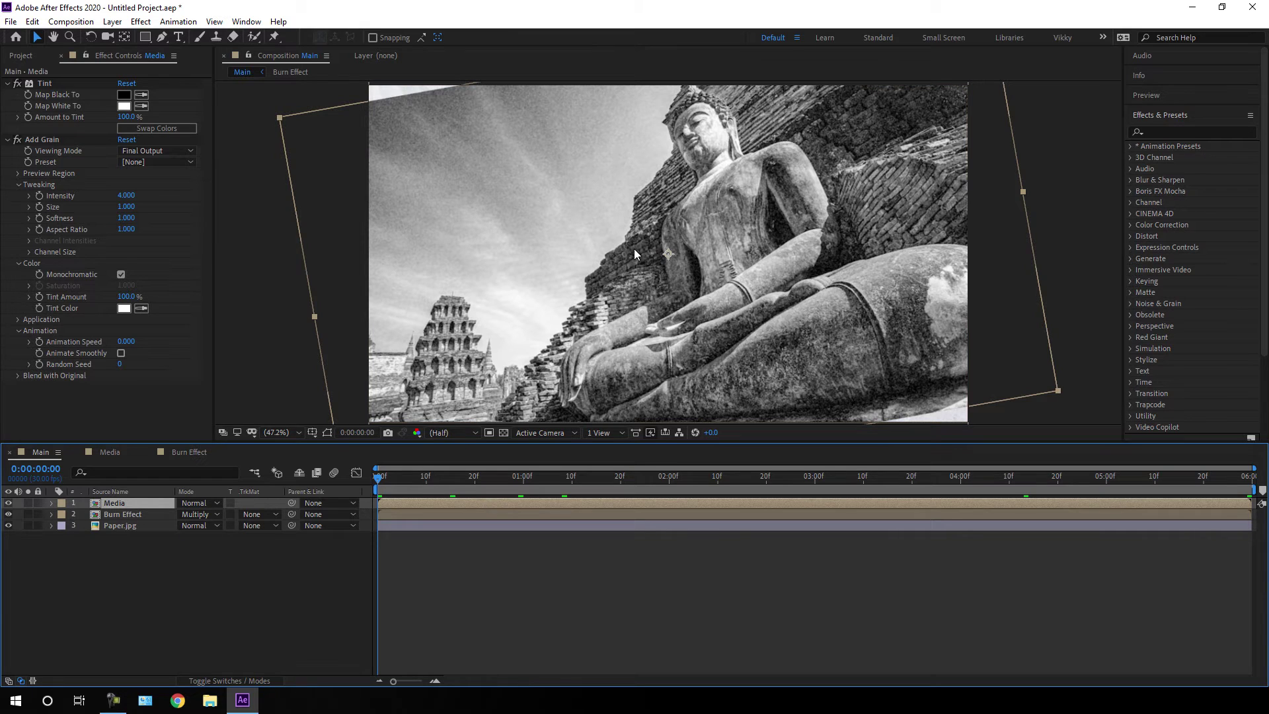
Step: Add the Burn Effect composition to Main above the Media layer and rename the new layer Burn Effect 02
left_click(27, 60)
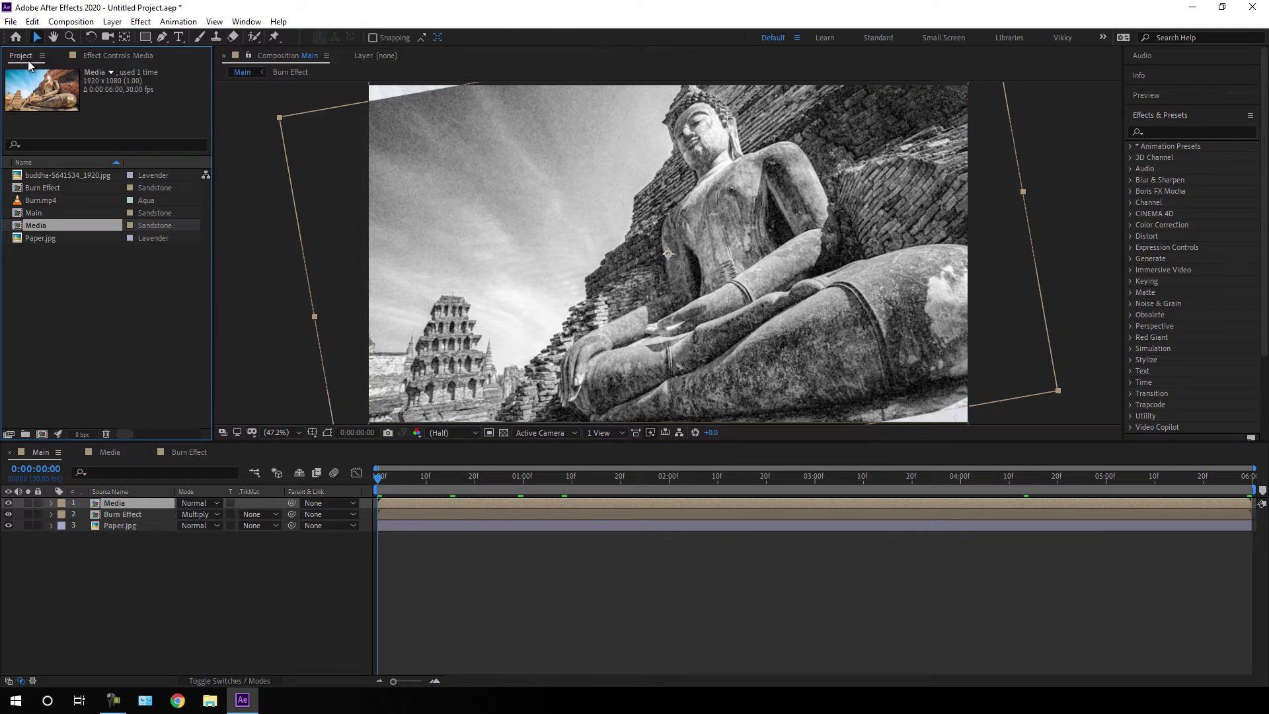
left_click(91, 271)
left_click(58, 186)
mouse_move(62, 186)
left_mouse_down()
mouse_move(145, 421)
mouse_move(135, 495)
left_mouse_up()
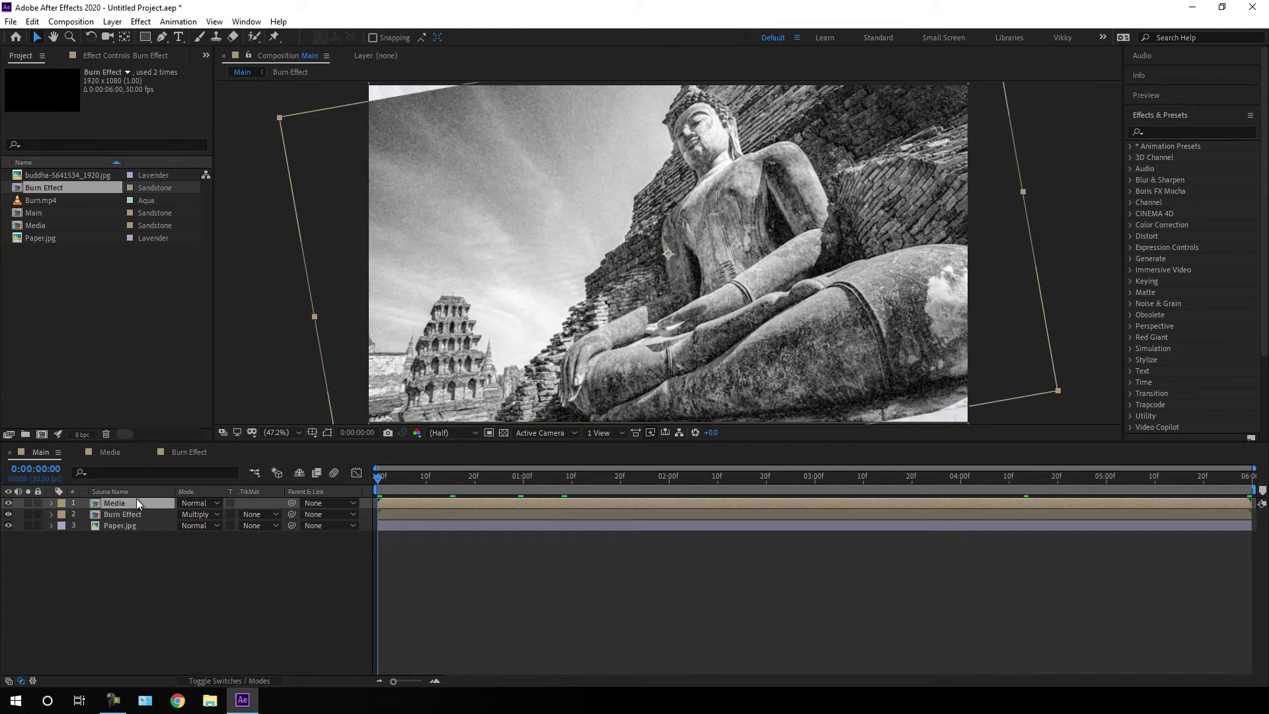
right_click(135, 503)
left_click(157, 496)
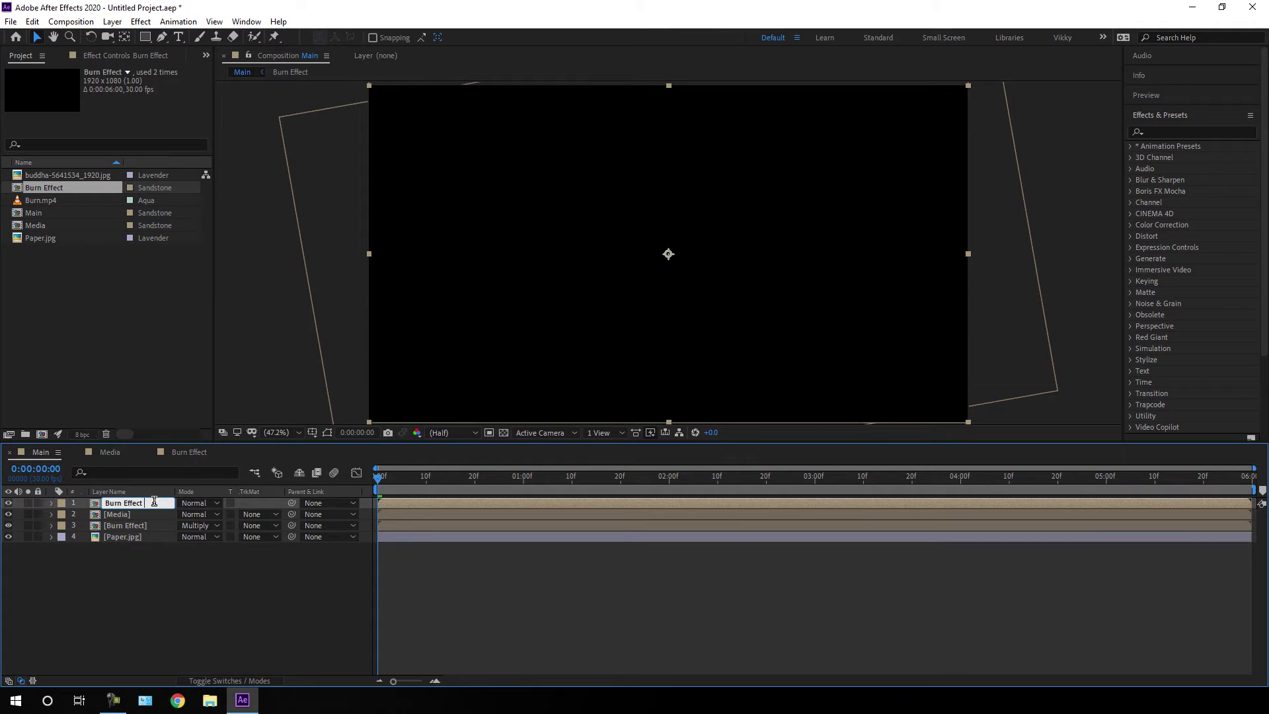
type("02")
key("Return")
Step: At 0:00:02:02, apply Linear Color Key to Burn Effect 02 and sample the black background as the key color
left_click_drag(418, 478, 681, 500)
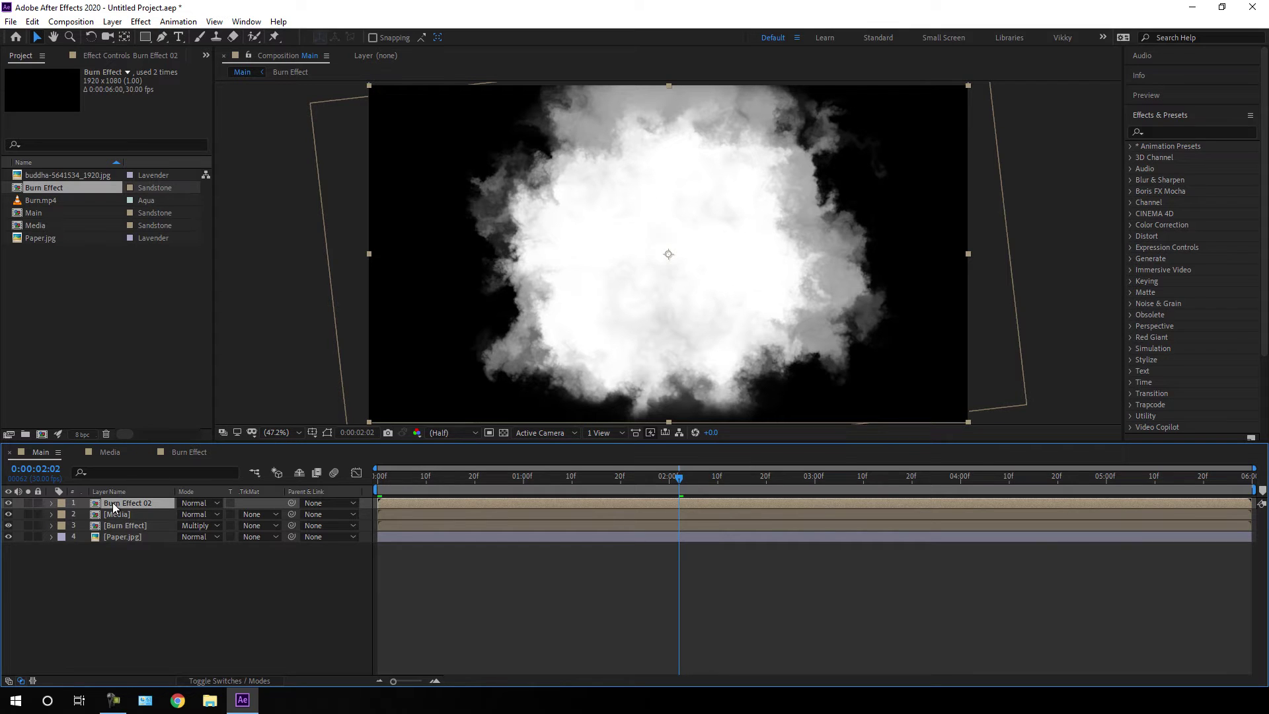
left_click(140, 21)
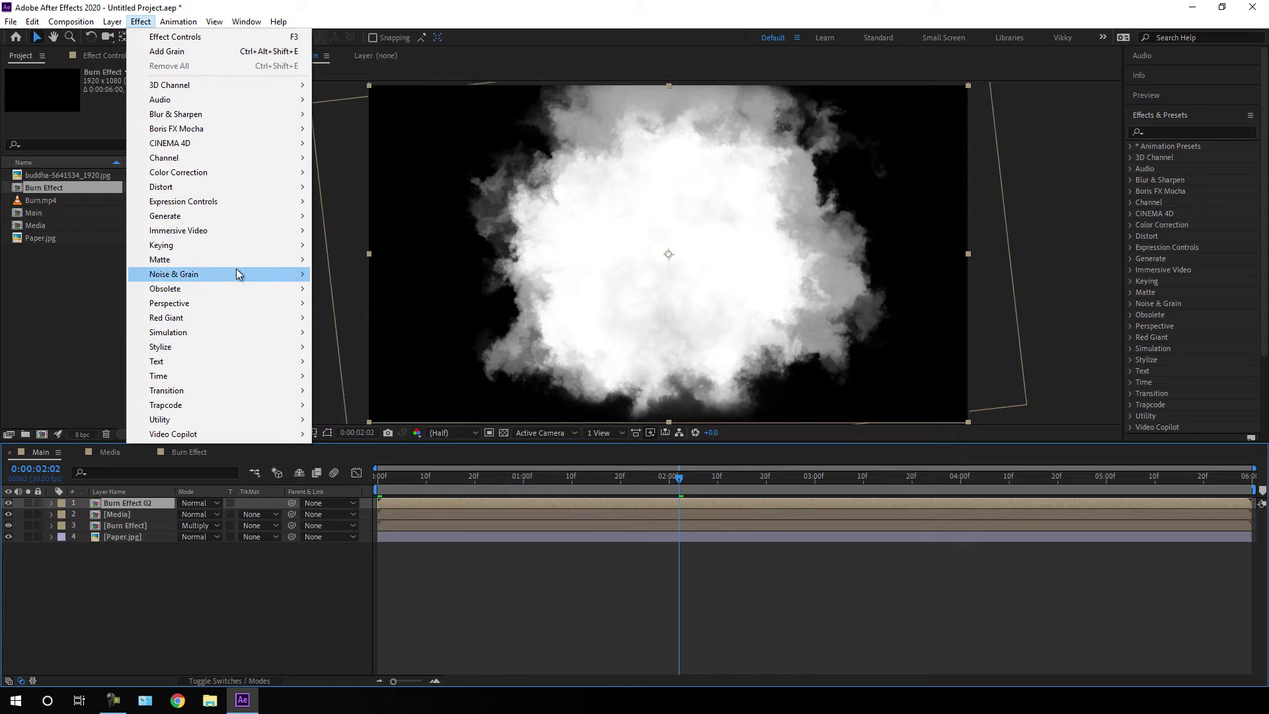
mouse_move(189, 248)
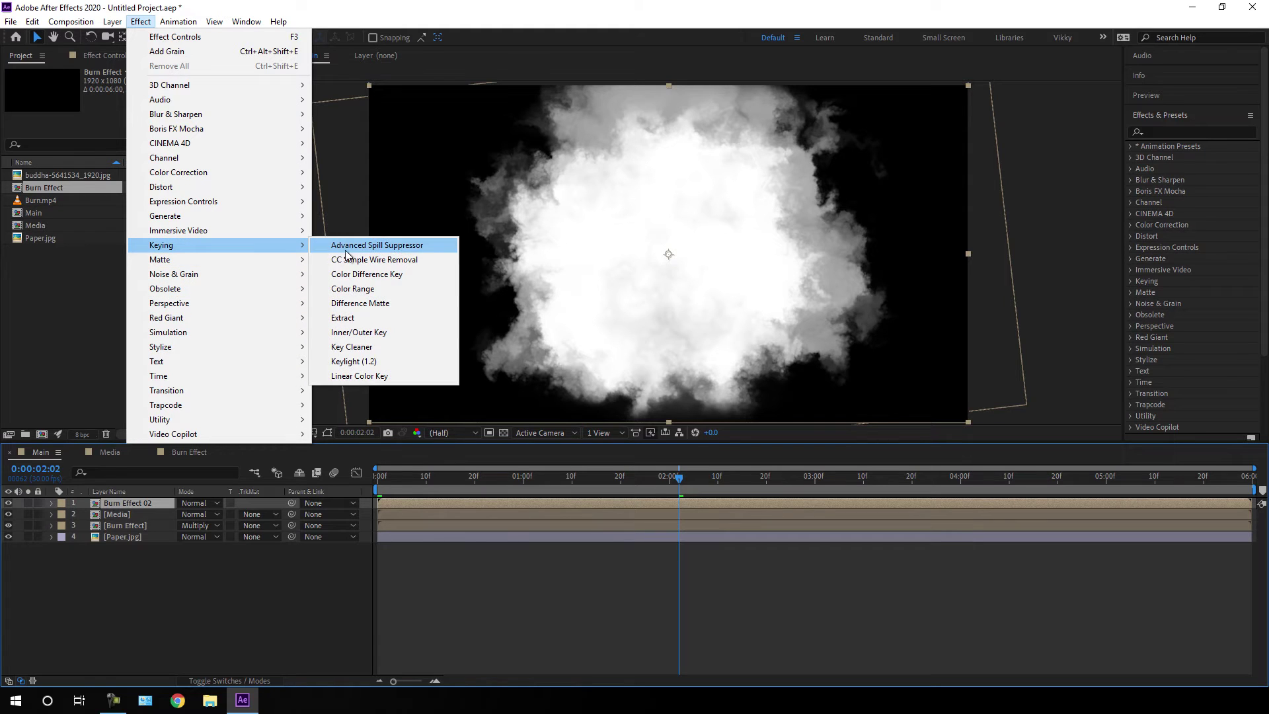
left_click(379, 376)
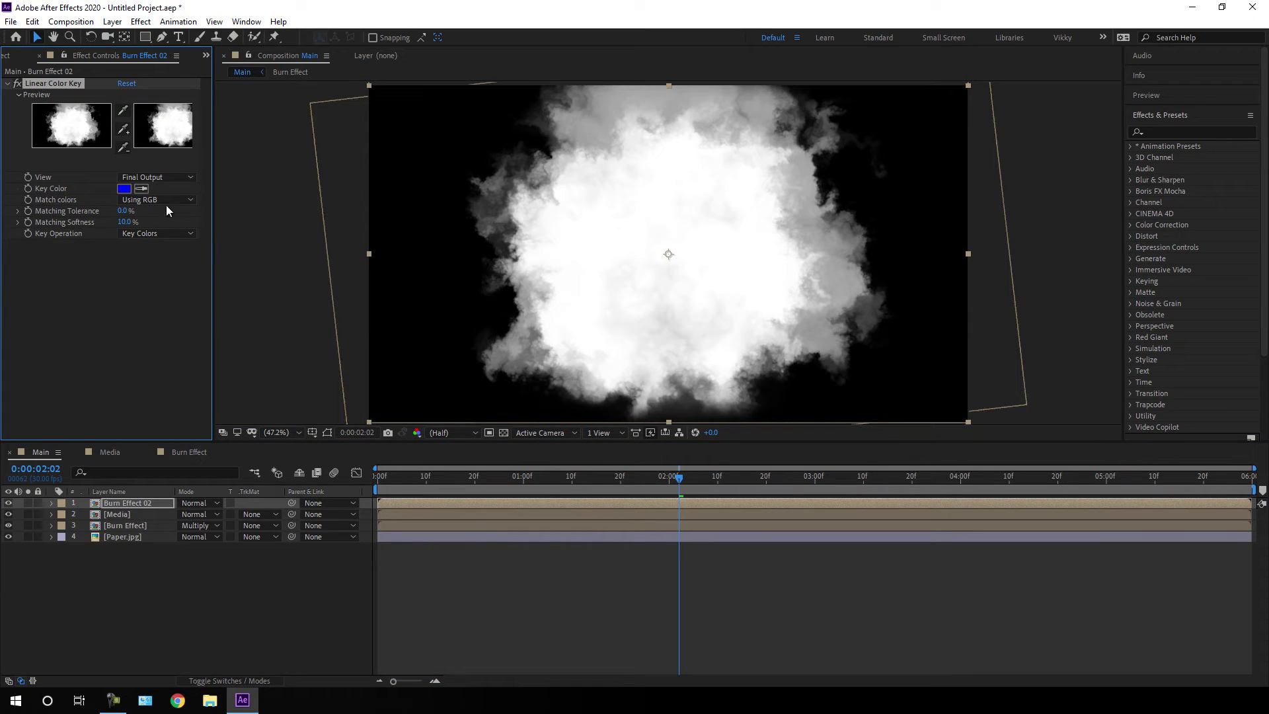
left_click(140, 189)
left_click(392, 209)
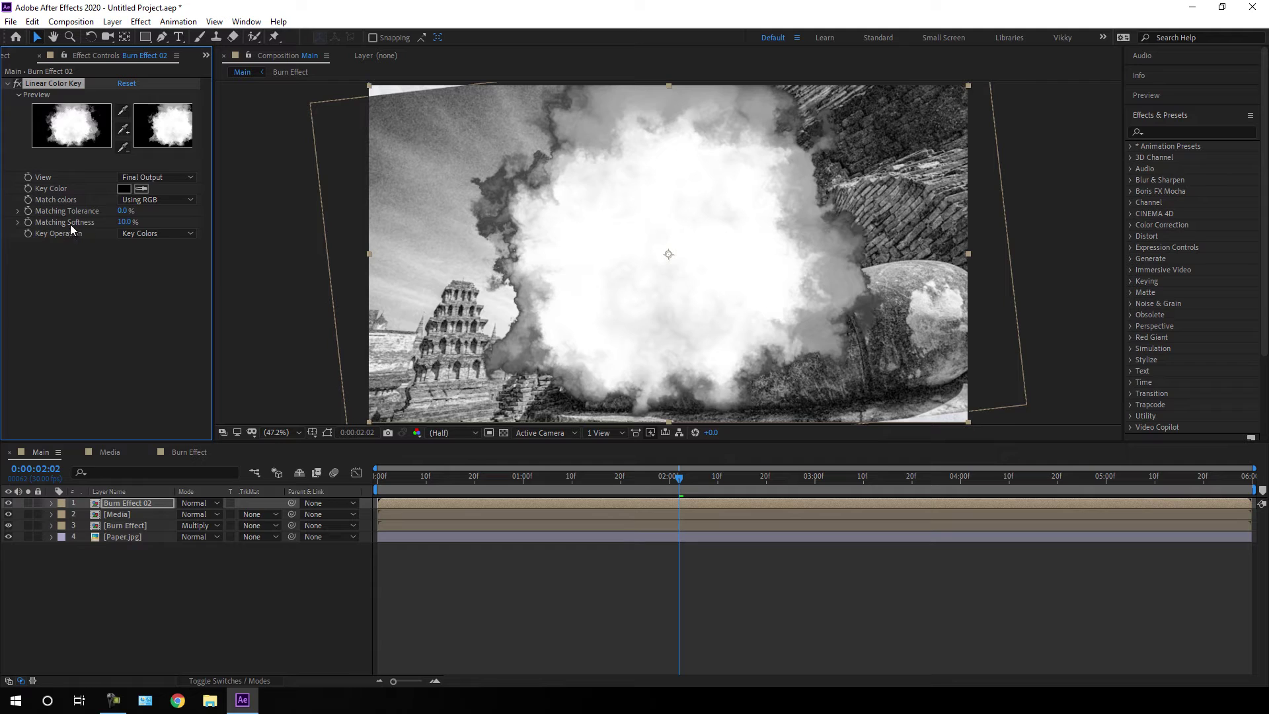
Step: Set the Linear Color Key's Matching Softness to 100% and scrub to 0:00:02:28 to check the keyed edges
left_click(123, 224)
type("100")
key("Return")
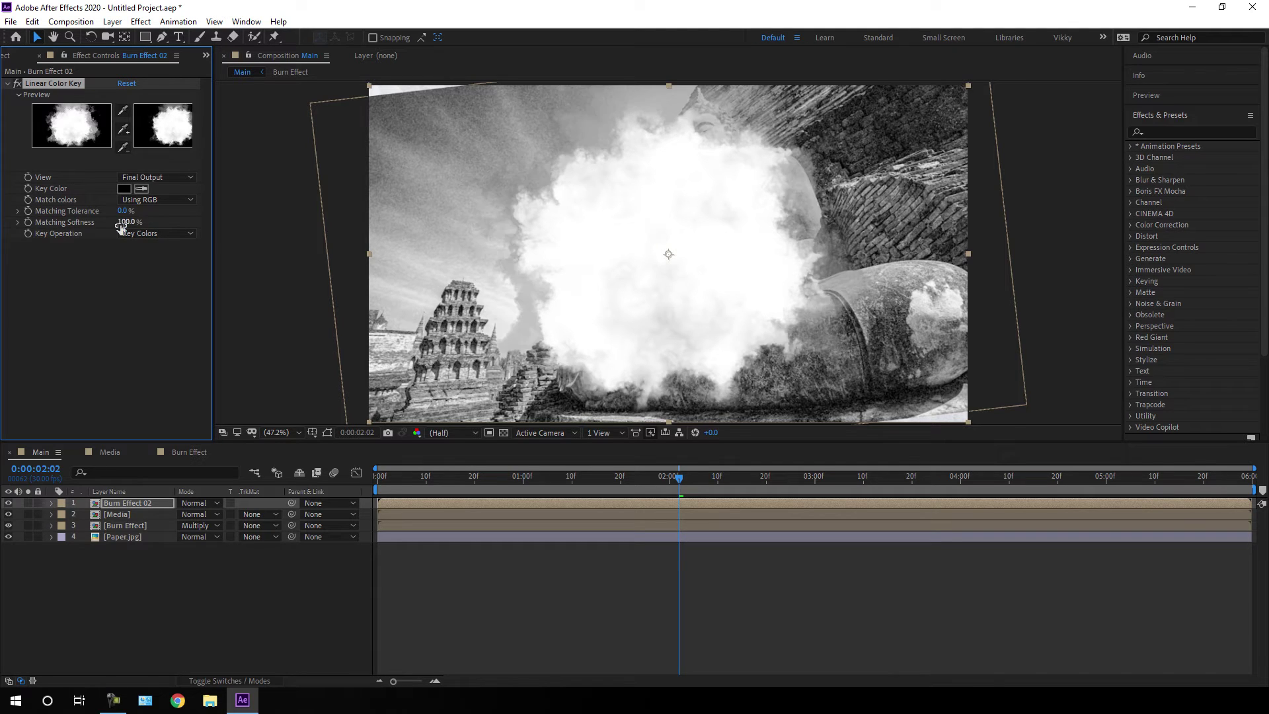
left_click_drag(678, 487, 804, 515)
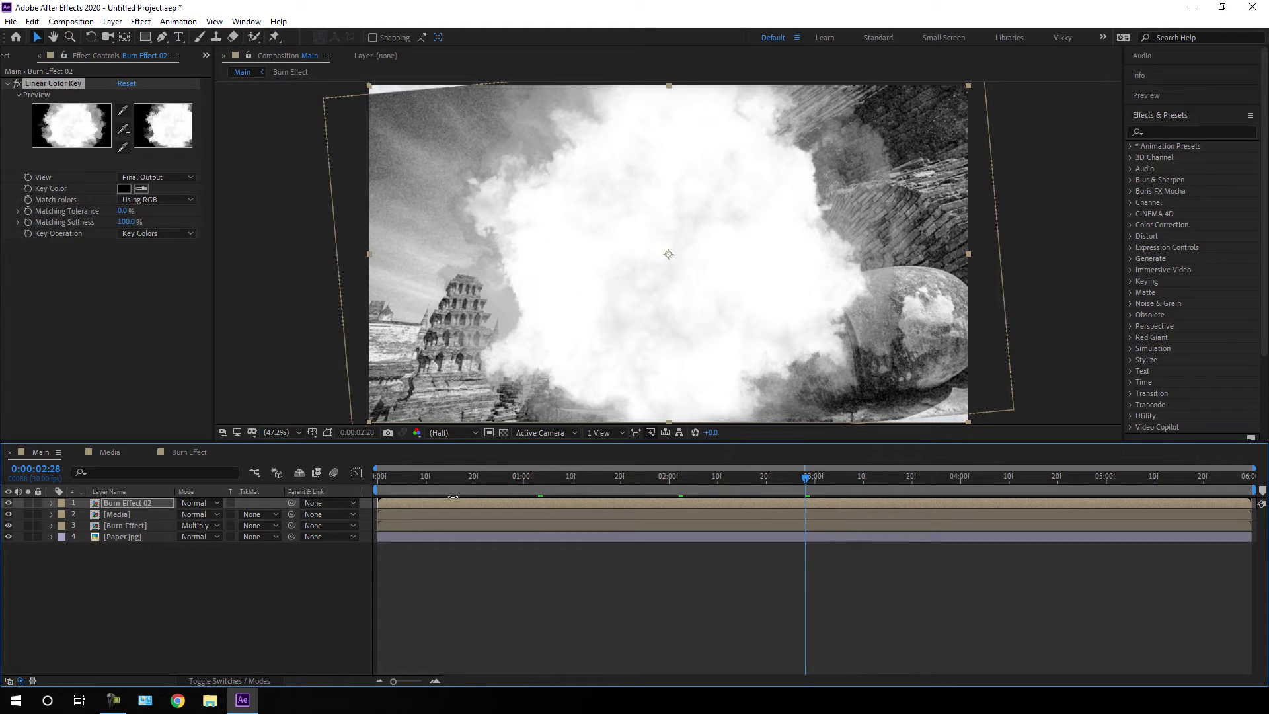
Step: Set the Media layer's track matte to Alpha Matte "Burn Effect 02" and scrub the timeline to check the reveal
left_click(130, 515)
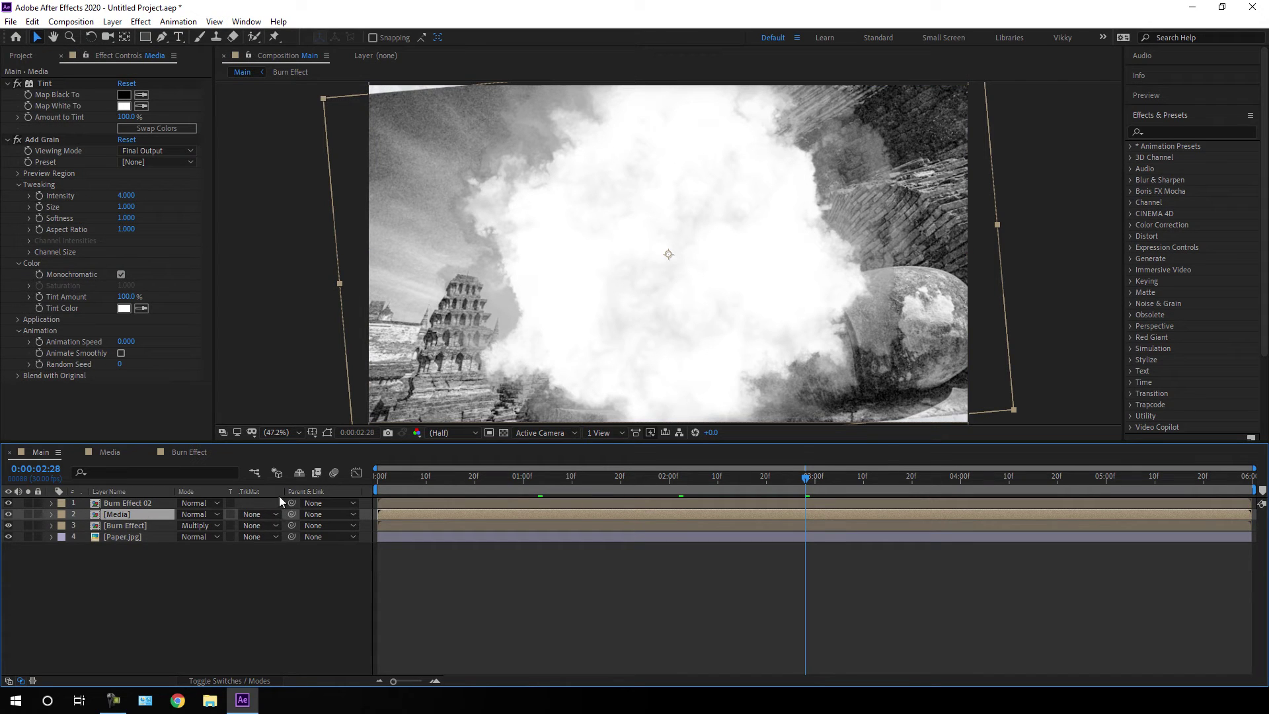
left_click(252, 514)
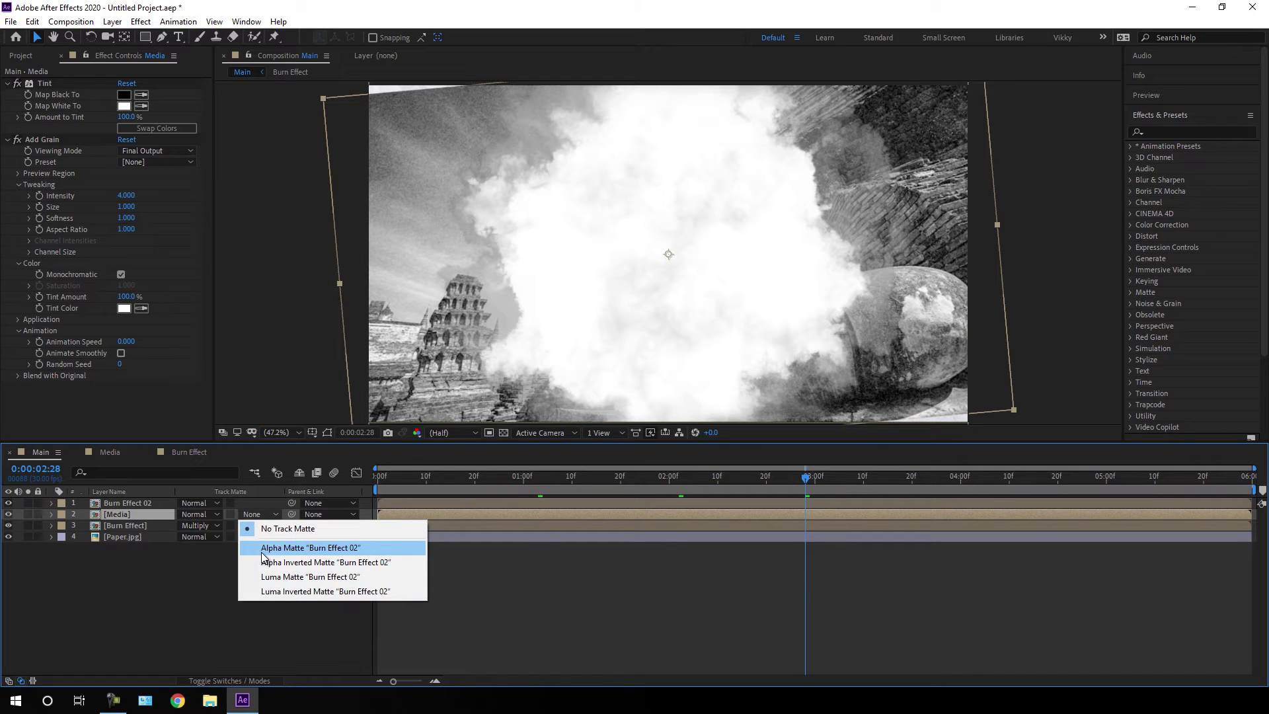
left_click(264, 548)
left_click_drag(709, 478, 826, 499)
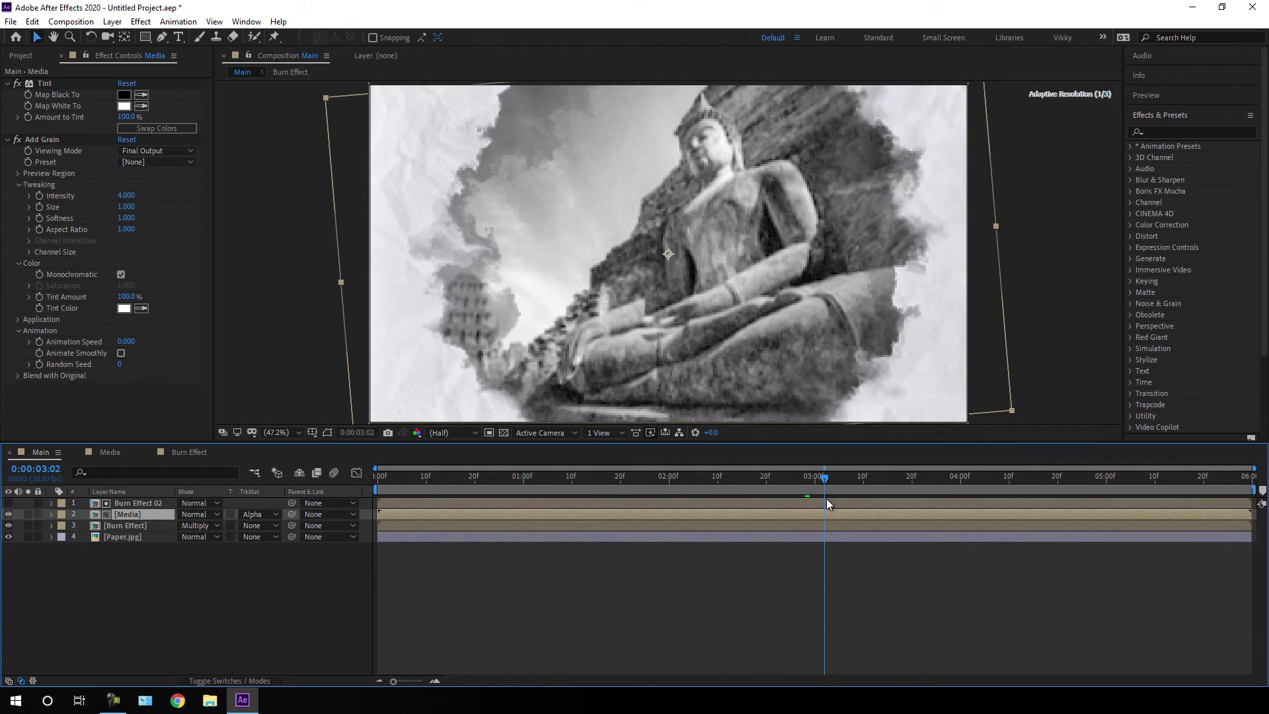
Step: Shift the Burn Effect 02 and Media layers together to start at 0:00:00:15, scrub to 0:00:04:16, and deselect them
left_click(137, 504, "shift")
mouse_move(438, 487)
left_mouse_down()
mouse_move(402, 481)
mouse_move(451, 494)
left_mouse_up()
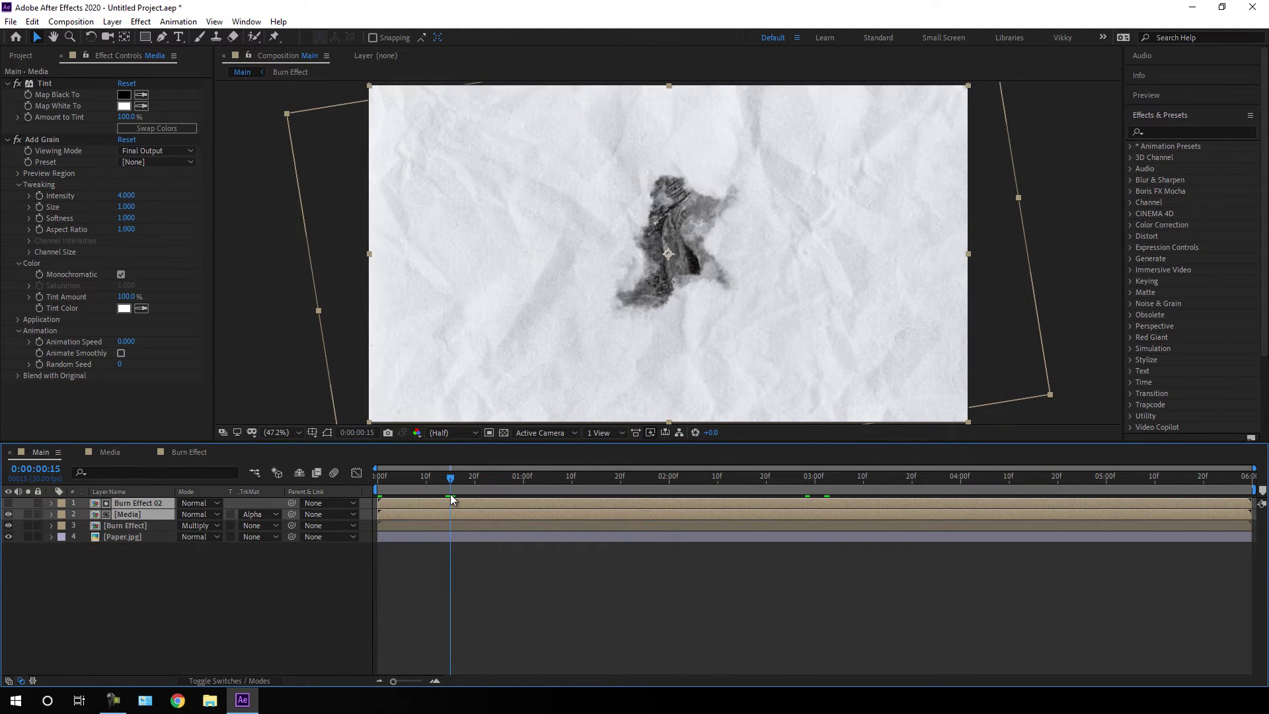
mouse_move(418, 502)
left_mouse_down()
mouse_move(490, 502)
mouse_move(442, 479)
mouse_move(408, 481)
mouse_move(1038, 499)
left_mouse_up()
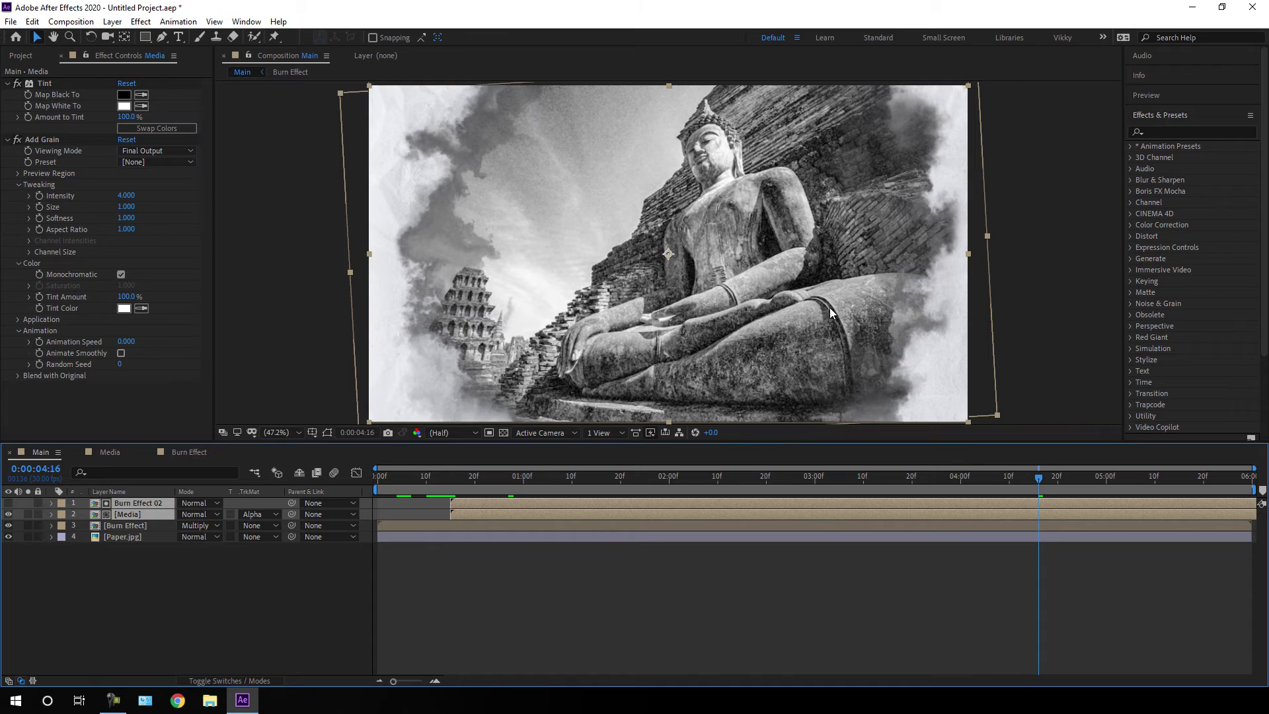
key("F2")
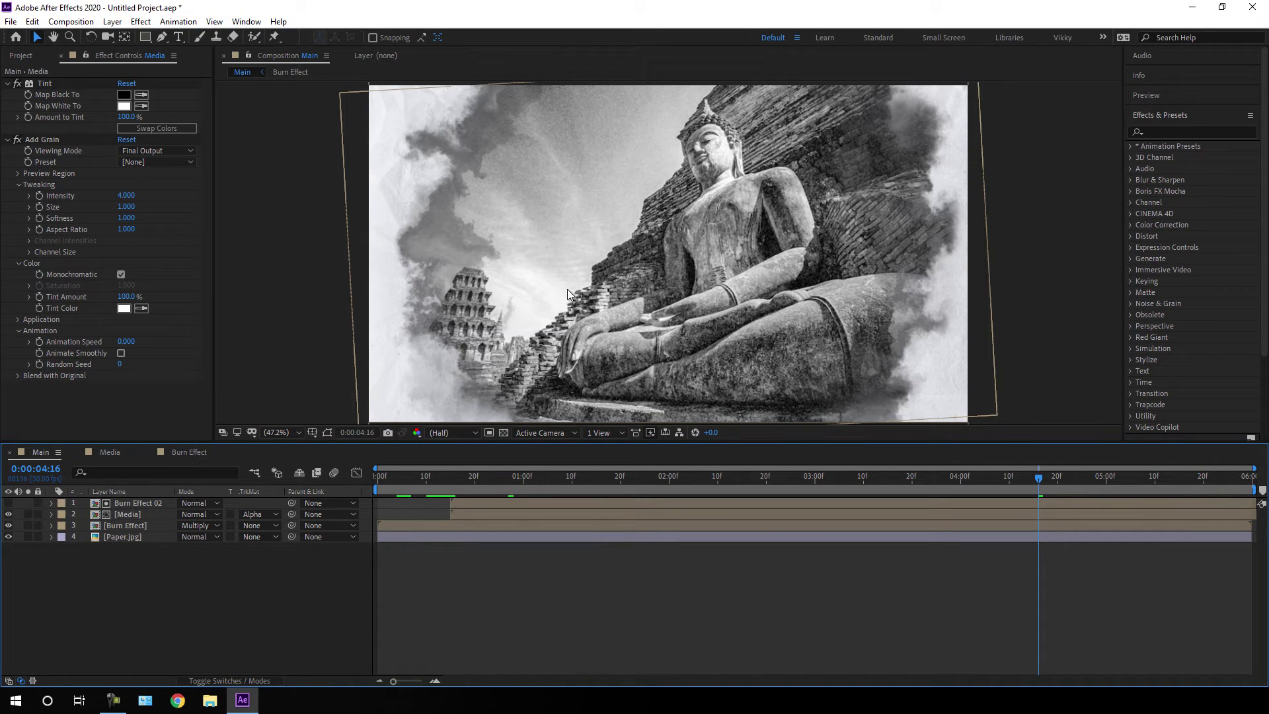
Step: Activate the Type tool and set the text style to Calisto MT Bold at 75 px
left_click(180, 37)
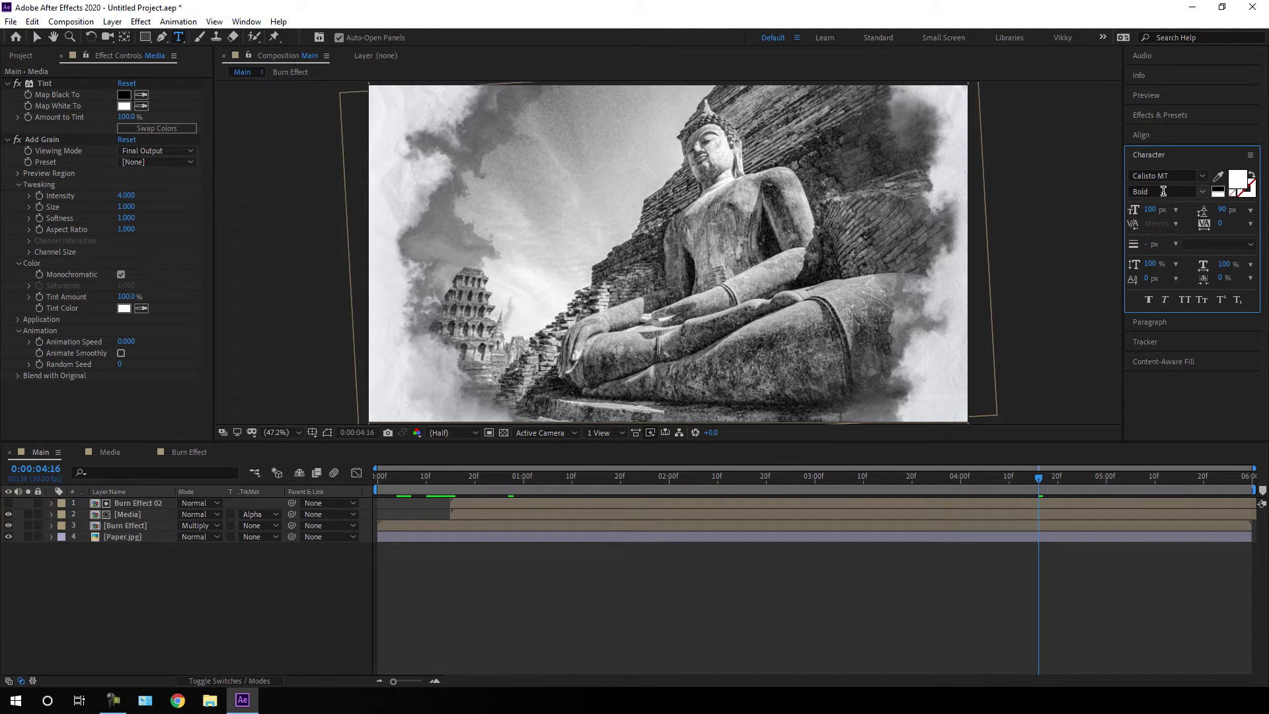
left_click(247, 22)
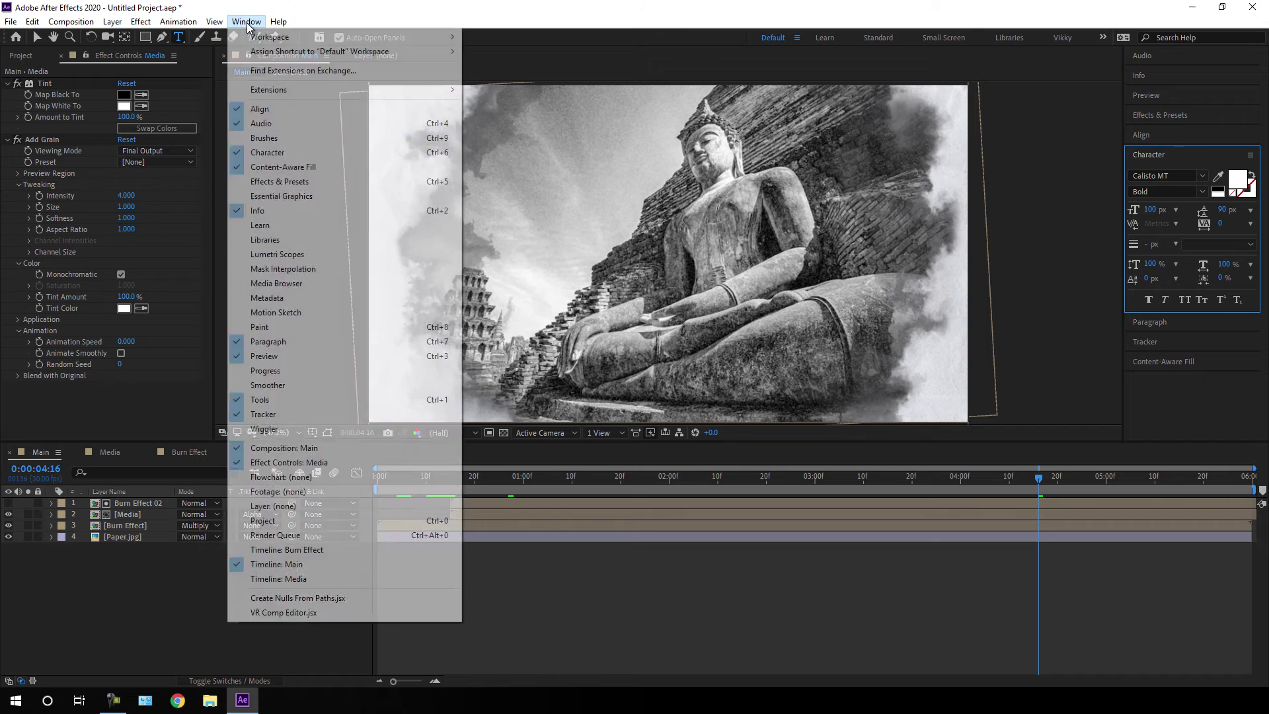
left_click(278, 22)
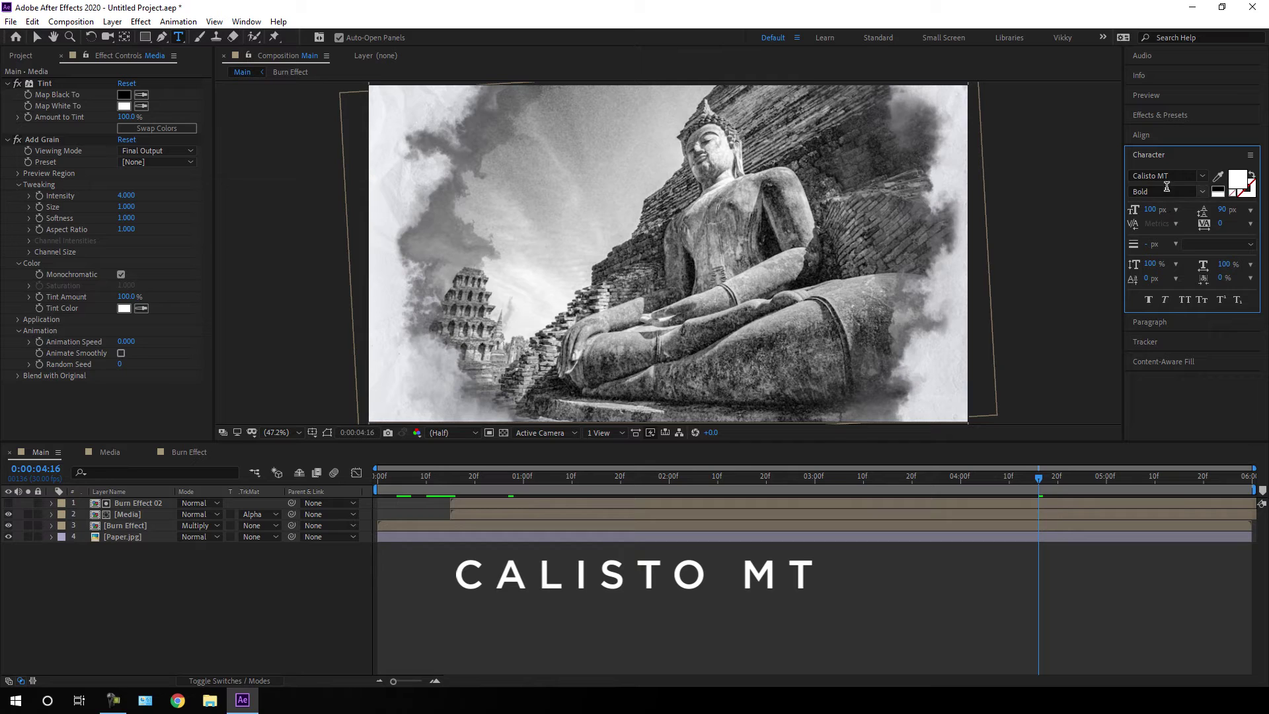
left_click(1203, 192)
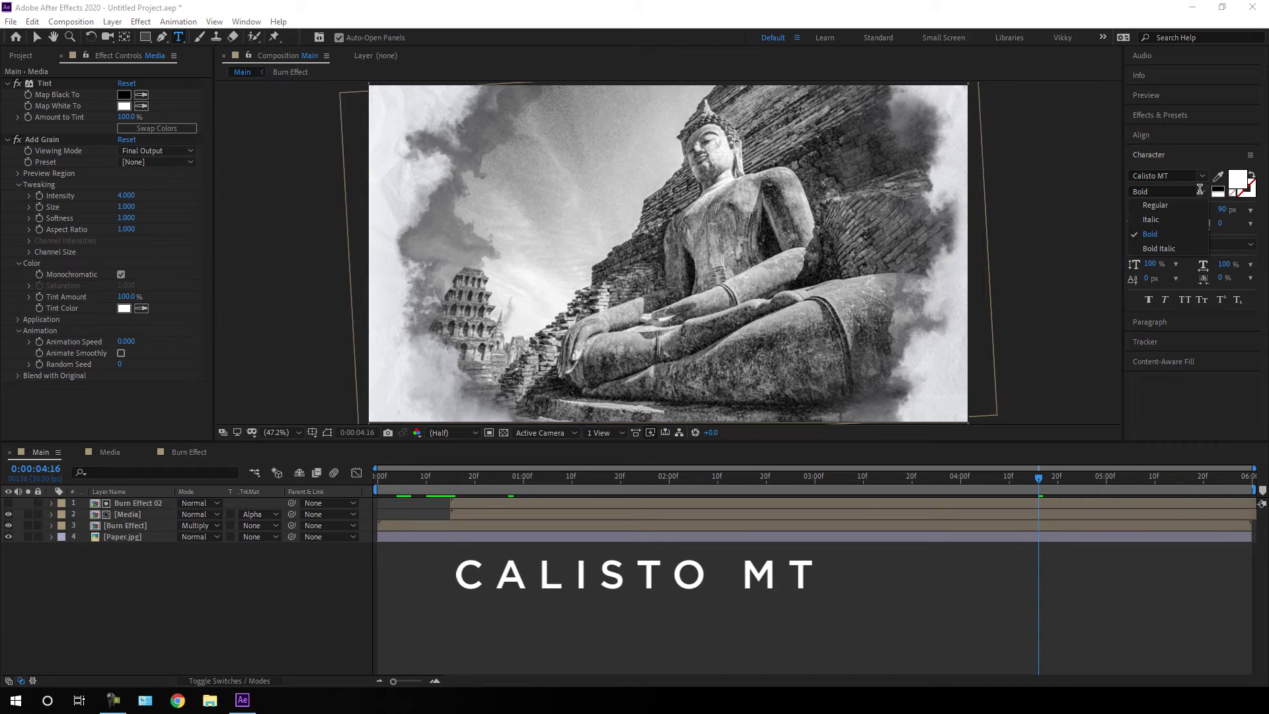
left_click(1152, 231)
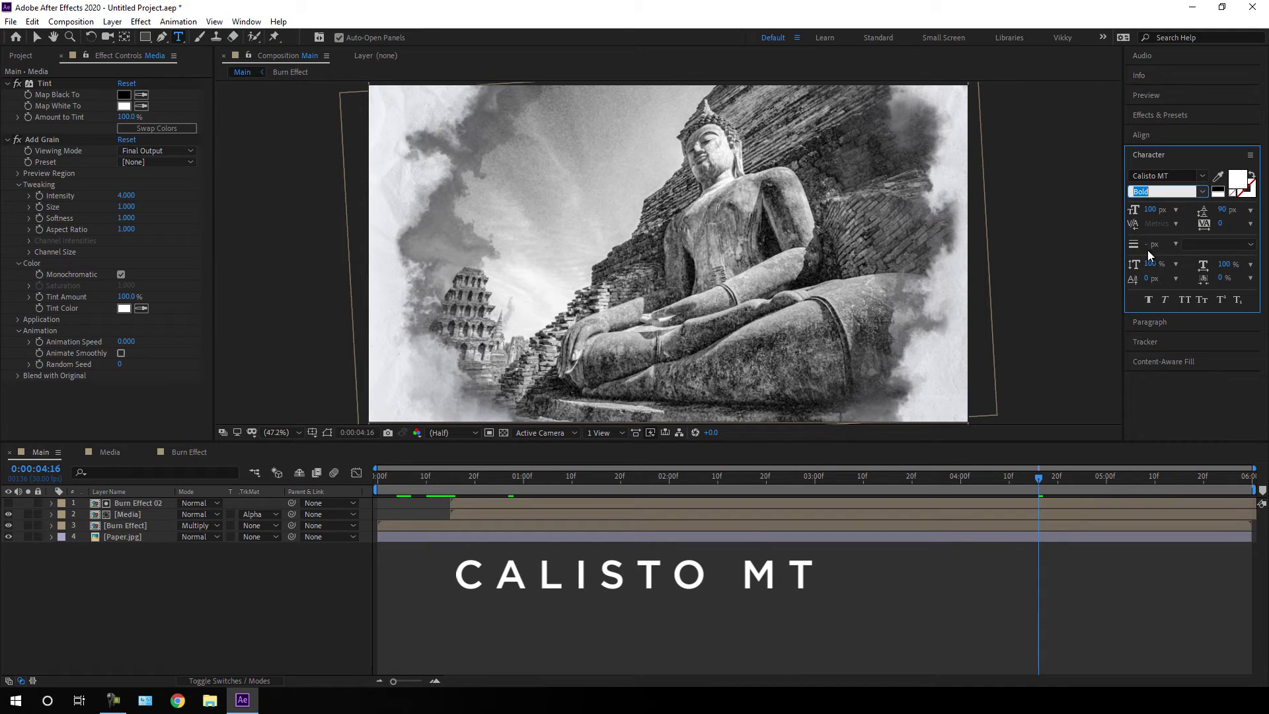
left_click(1150, 210)
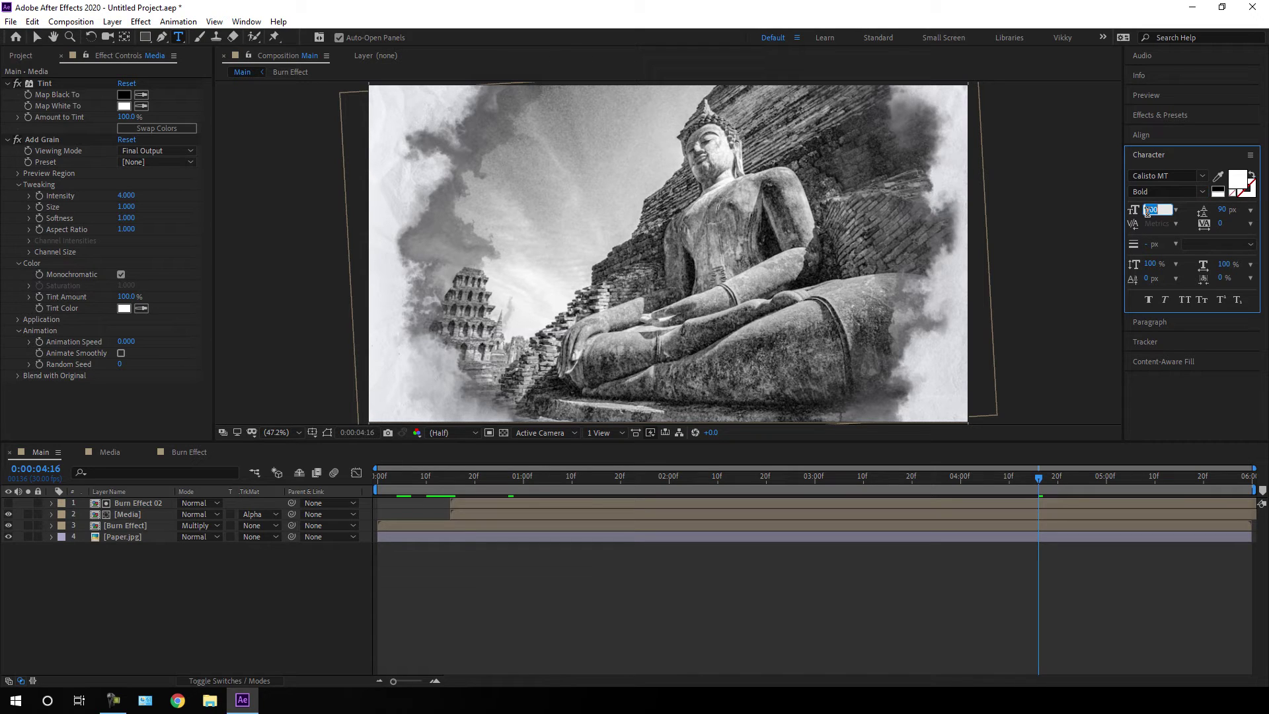
type("75")
key("Return")
Step: Add a two-line title over the statue reading "Lord Buddha Statue" and "in 1967"
left_click(728, 334)
type("Lord")
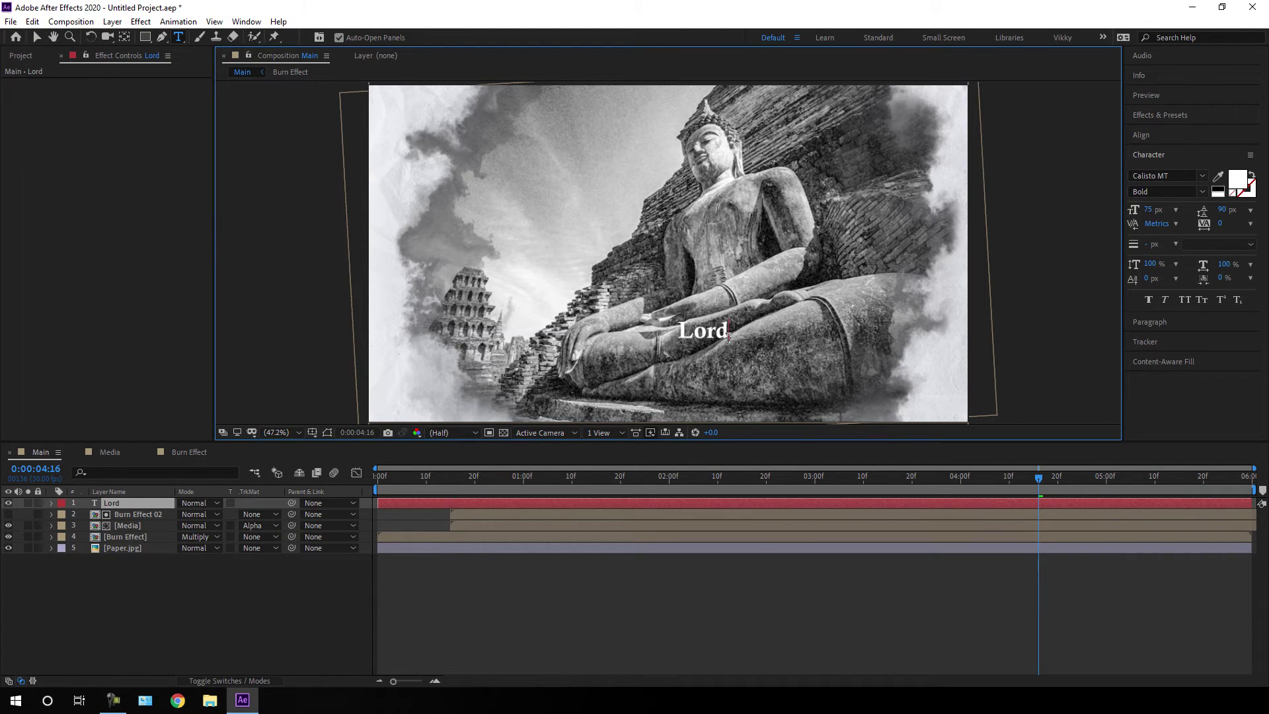
type(" Buddha Statue")
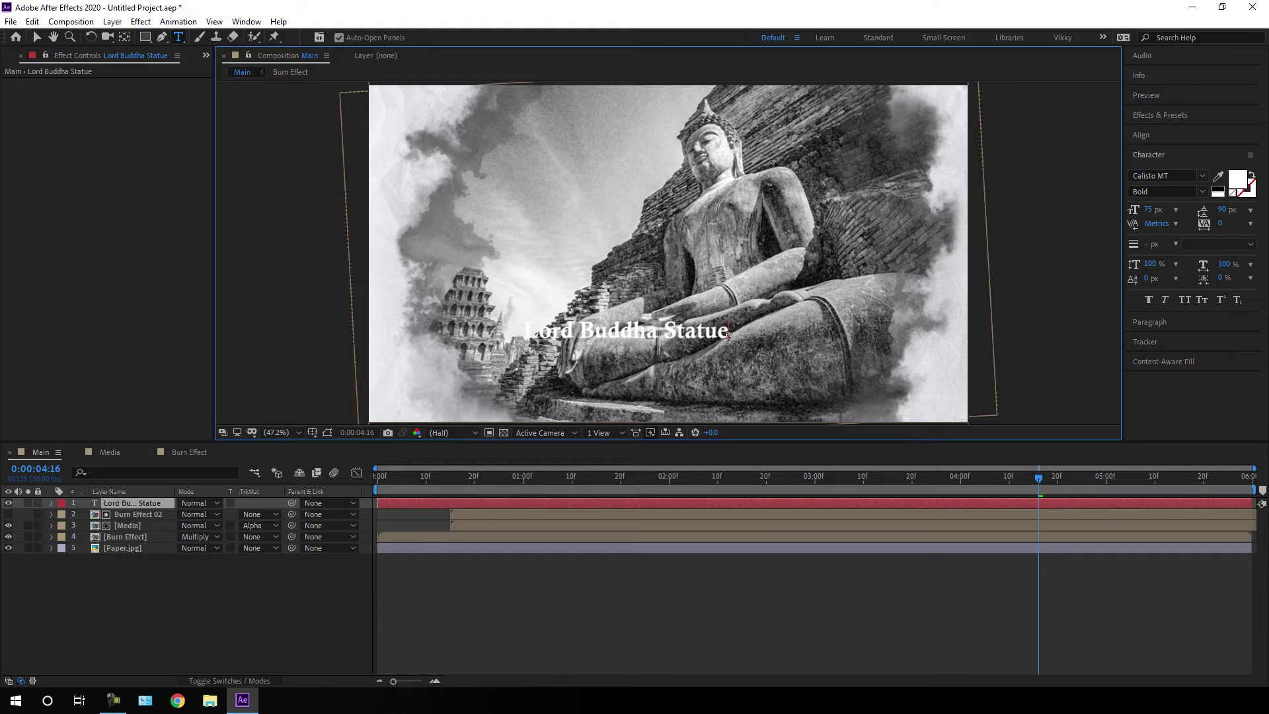
key("Return")
type("in 1967")
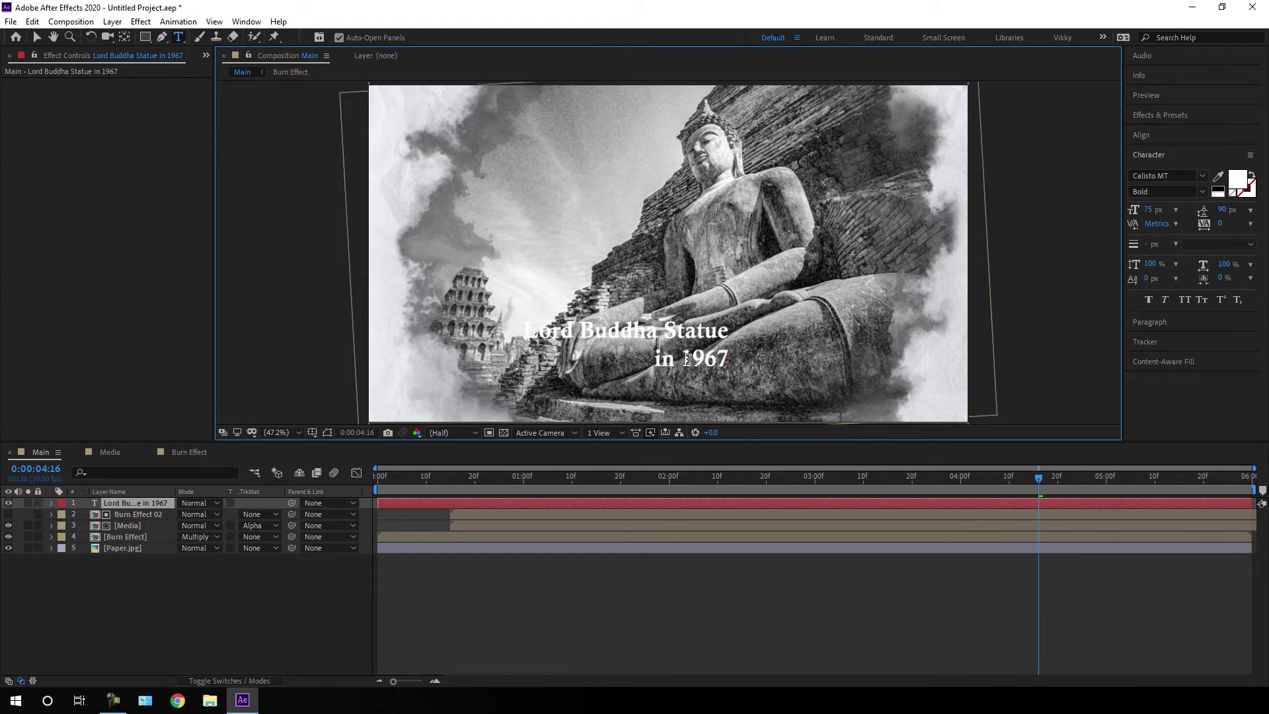
Step: Set the font size of the title's second line, "in 1967", to 100 px
left_click_drag(655, 359, 730, 360)
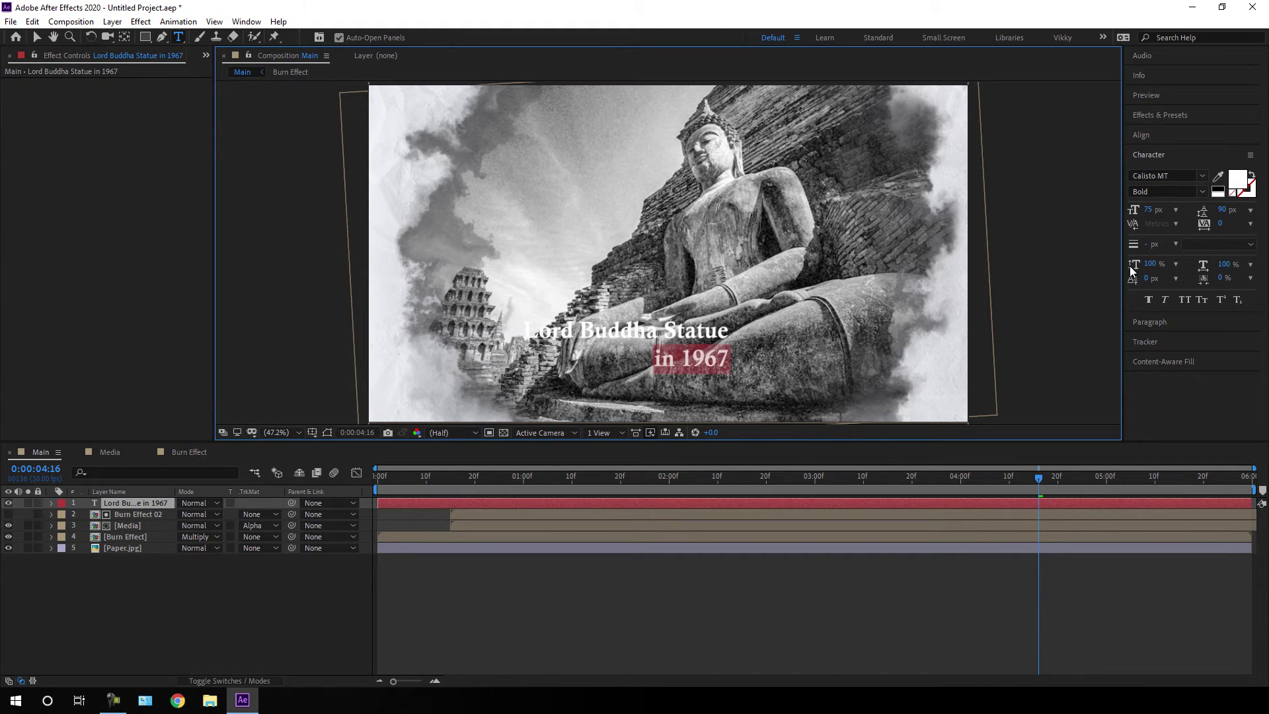
left_click(1147, 212)
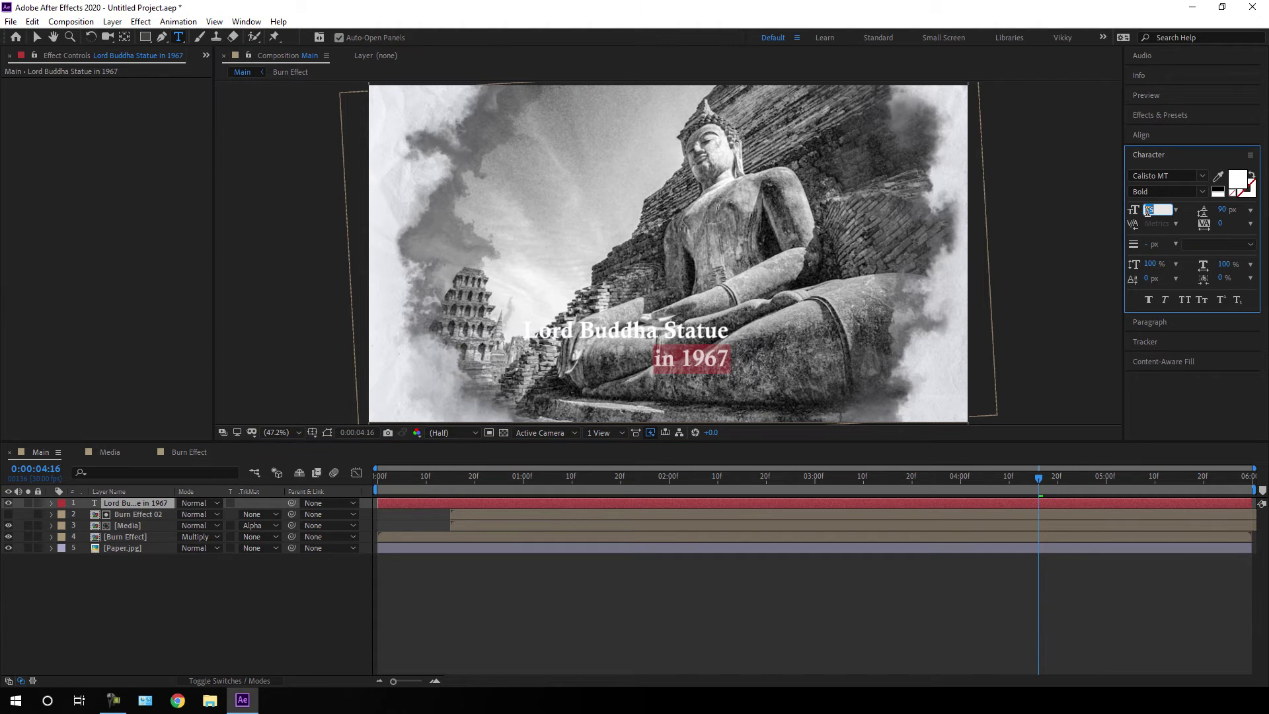
type("100")
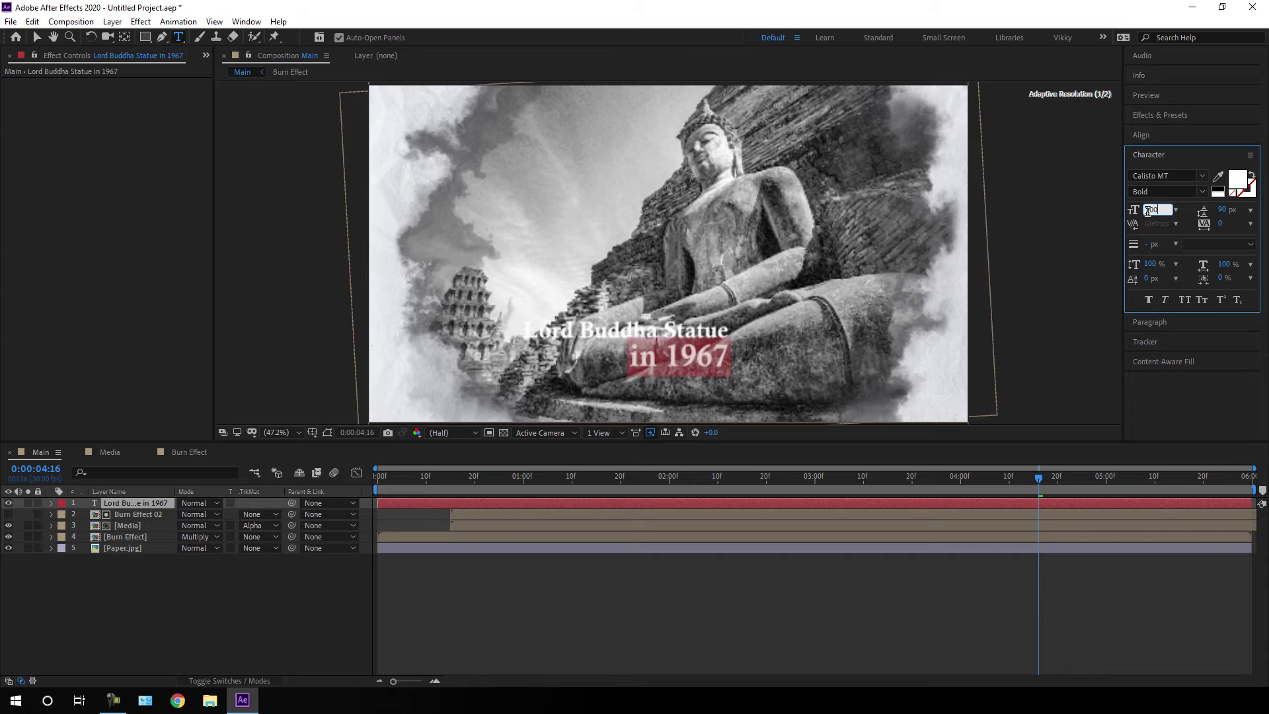
key("Return")
Step: Move the title text layer to the lower right of the image, over the statue's knee
left_click(155, 500)
left_click(37, 37)
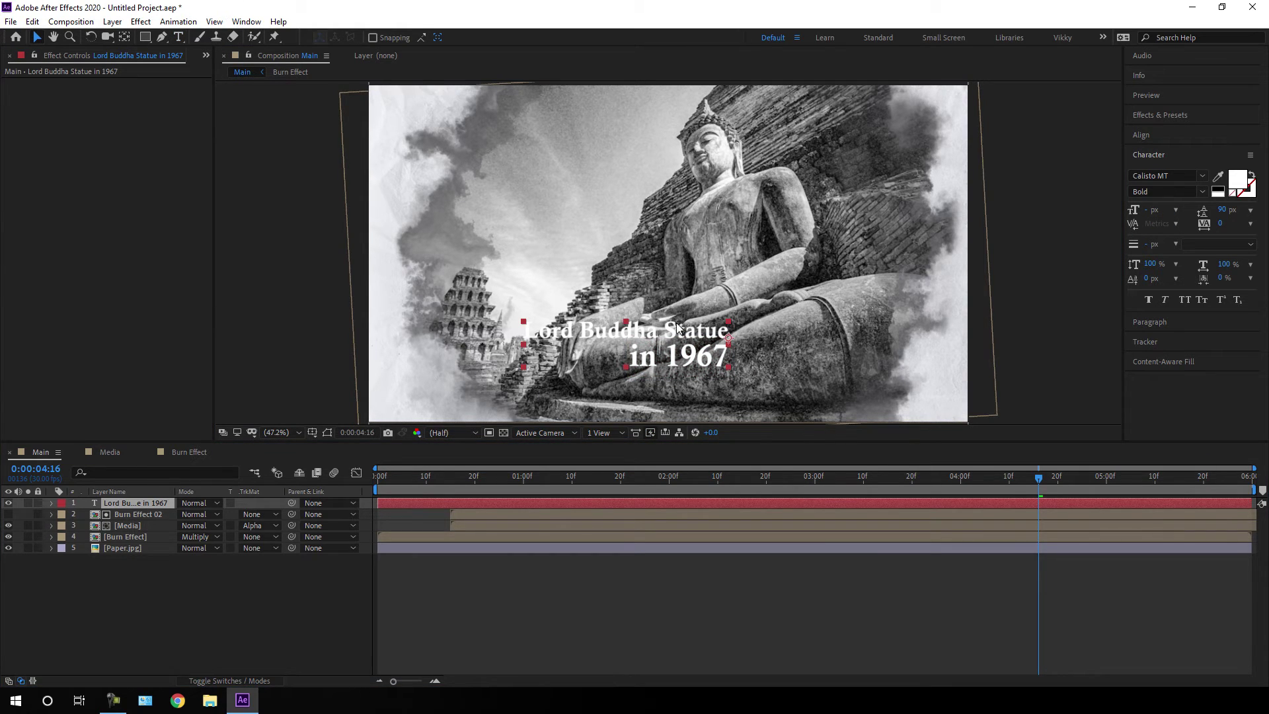
left_click_drag(678, 326, 829, 329)
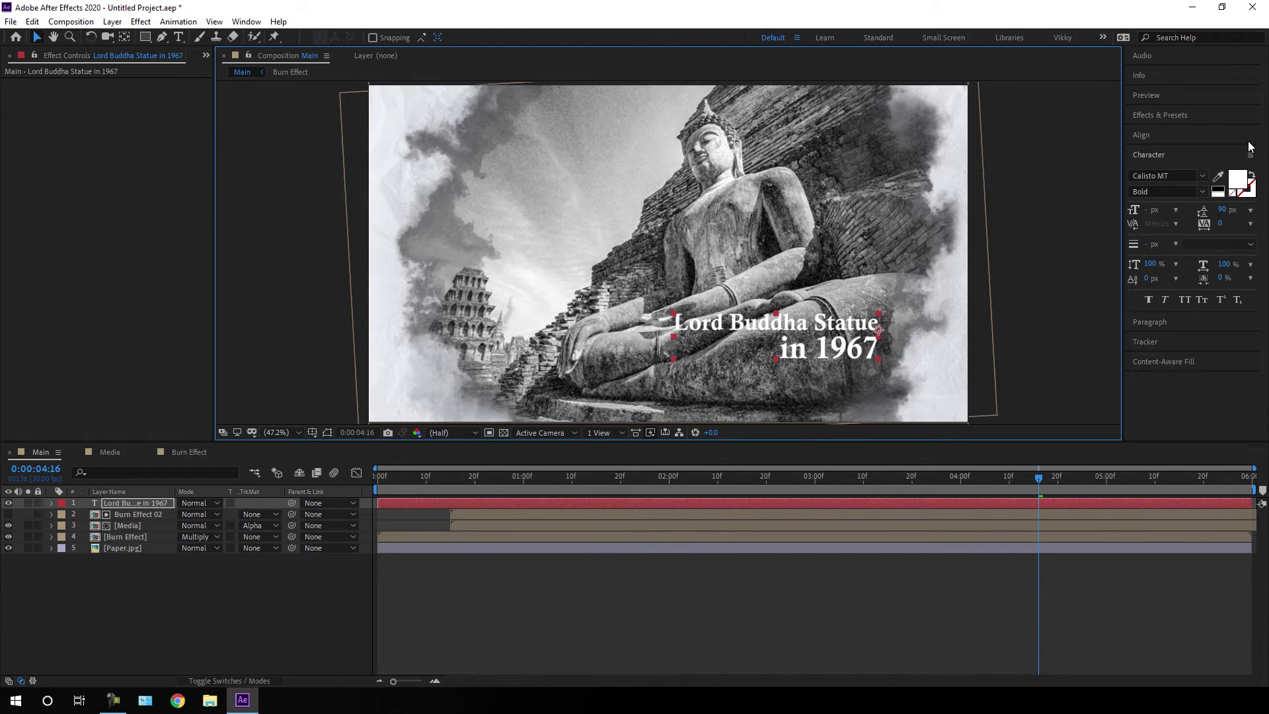
Step: Search the effects for "drop" and apply the Drop Shadow effect to the title text layer
left_click(1179, 115)
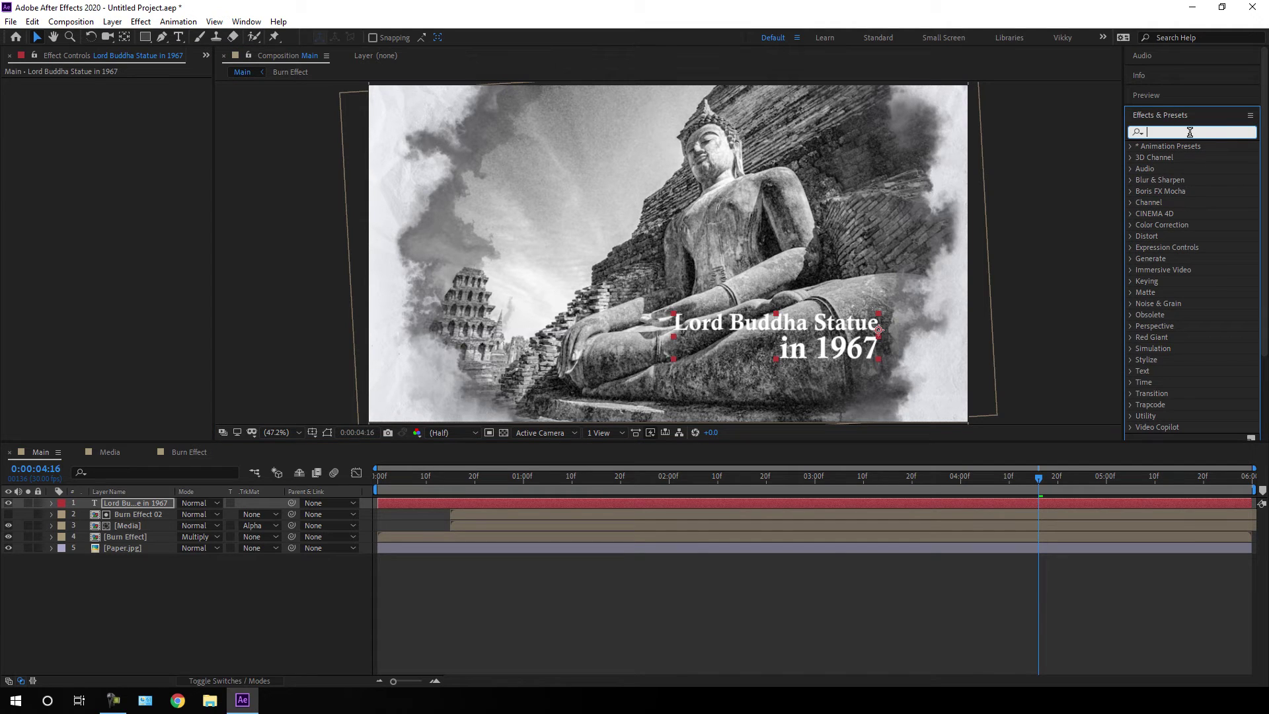
left_click(1190, 132)
type("drop")
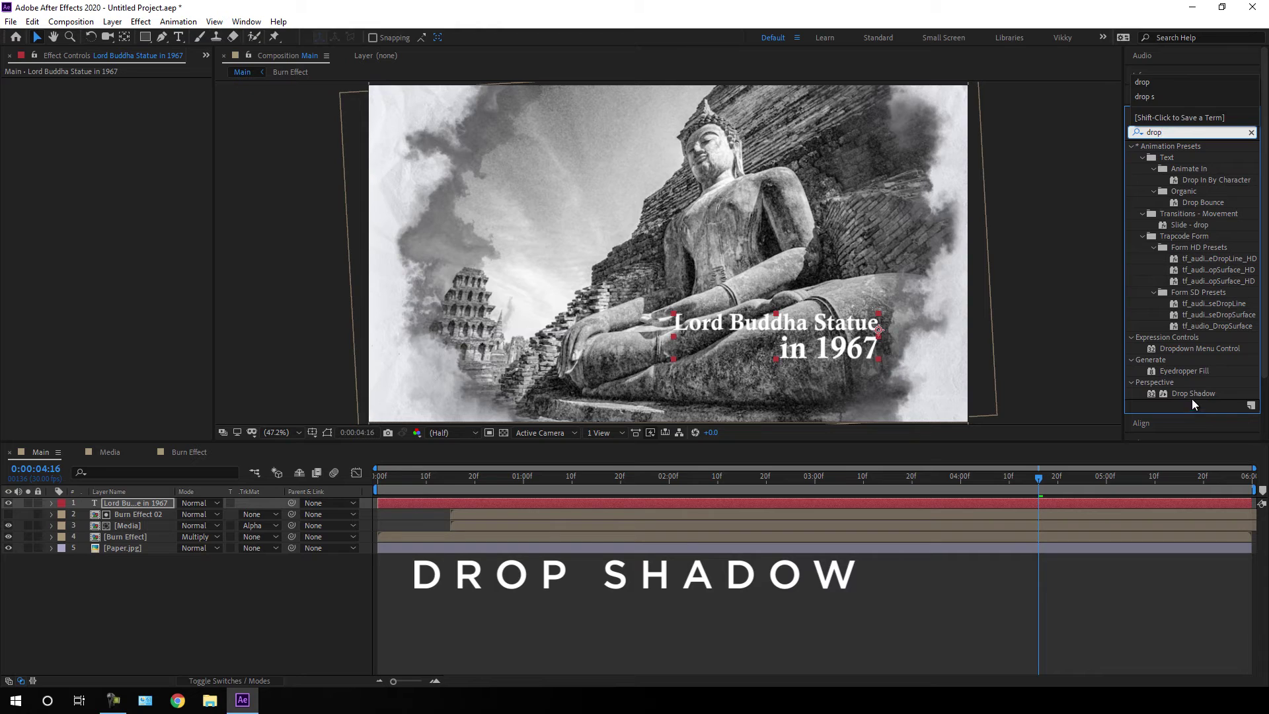
left_click_drag(1193, 394, 807, 348)
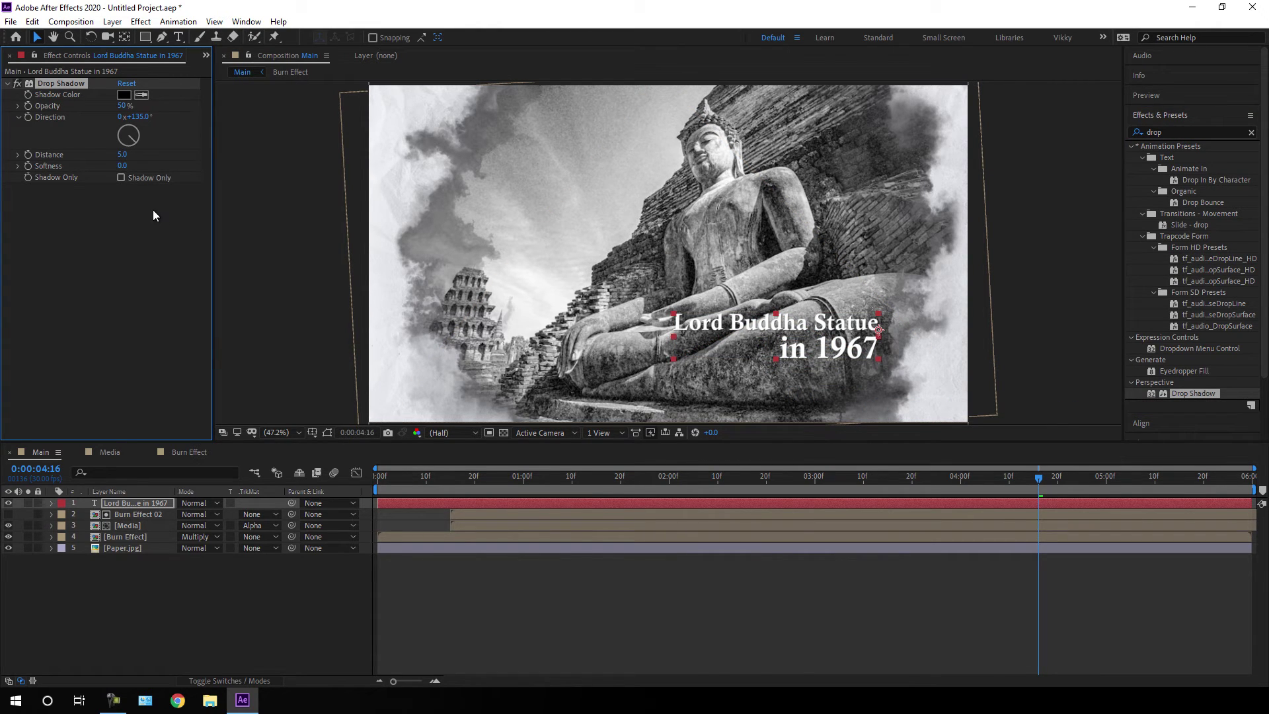
Step: Set the title's Drop Shadow Softness to 30 and move the playhead to 0:00:03:26
left_click(122, 166)
type("30")
key("Return")
left_click(912, 478)
left_click(941, 477)
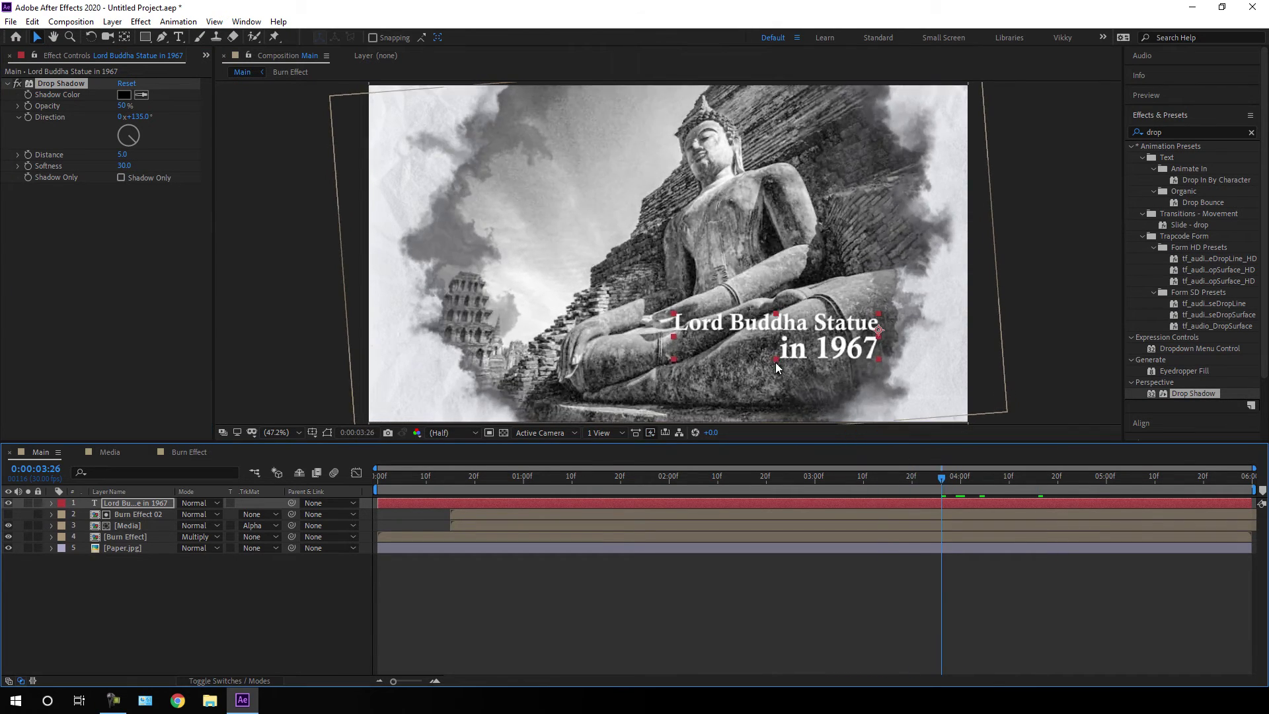
Step: Add an Opacity text animator to the title text layer and set its Opacity to 0%
left_click(52, 503)
left_click(277, 515)
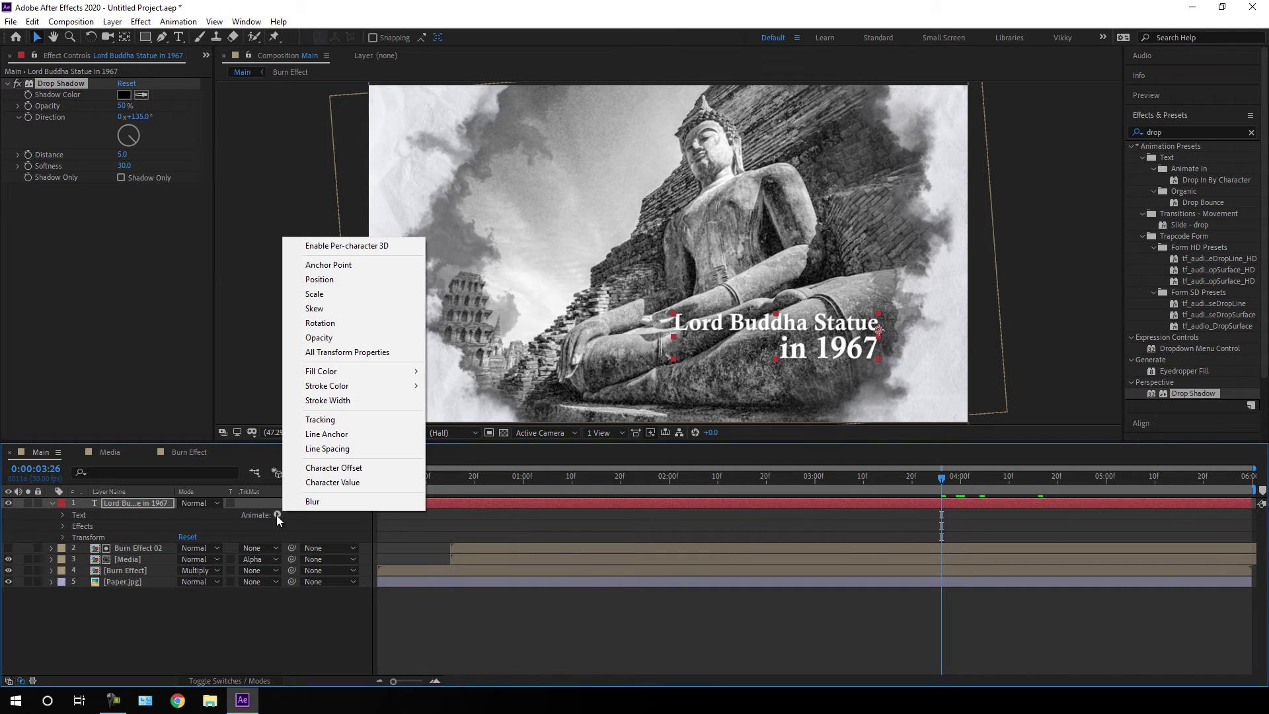
left_click(319, 338)
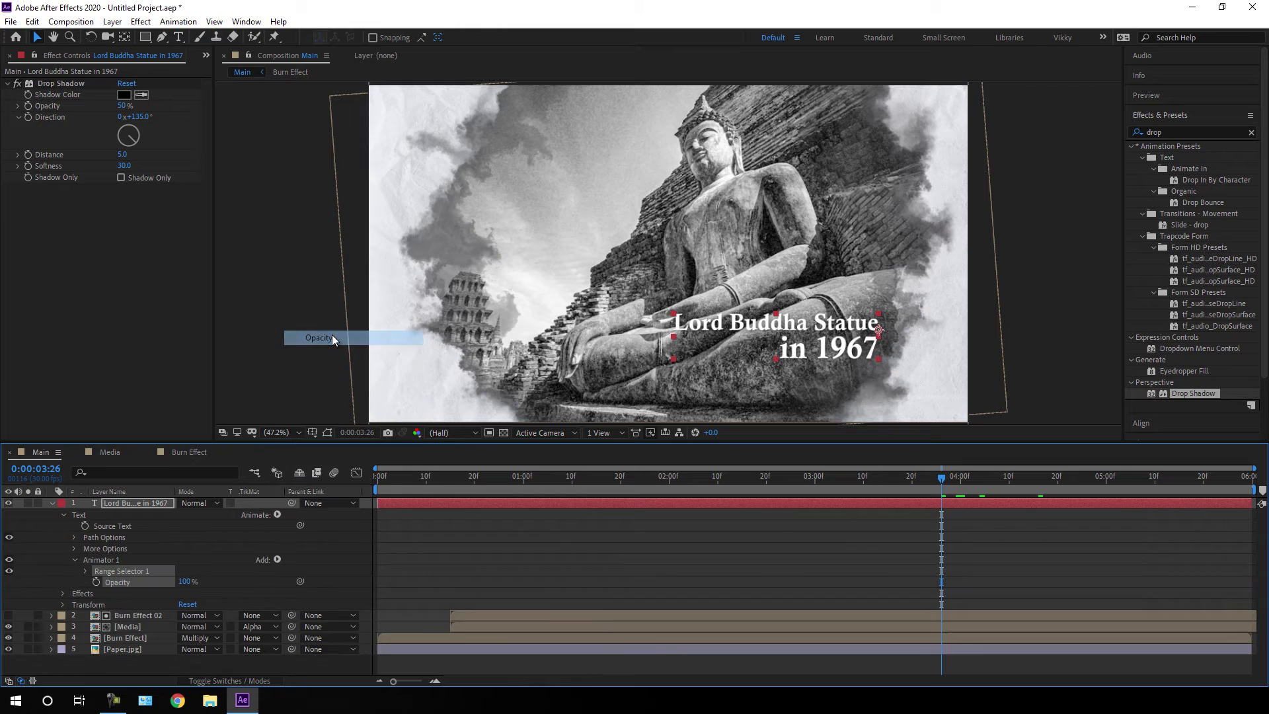
left_click(184, 582)
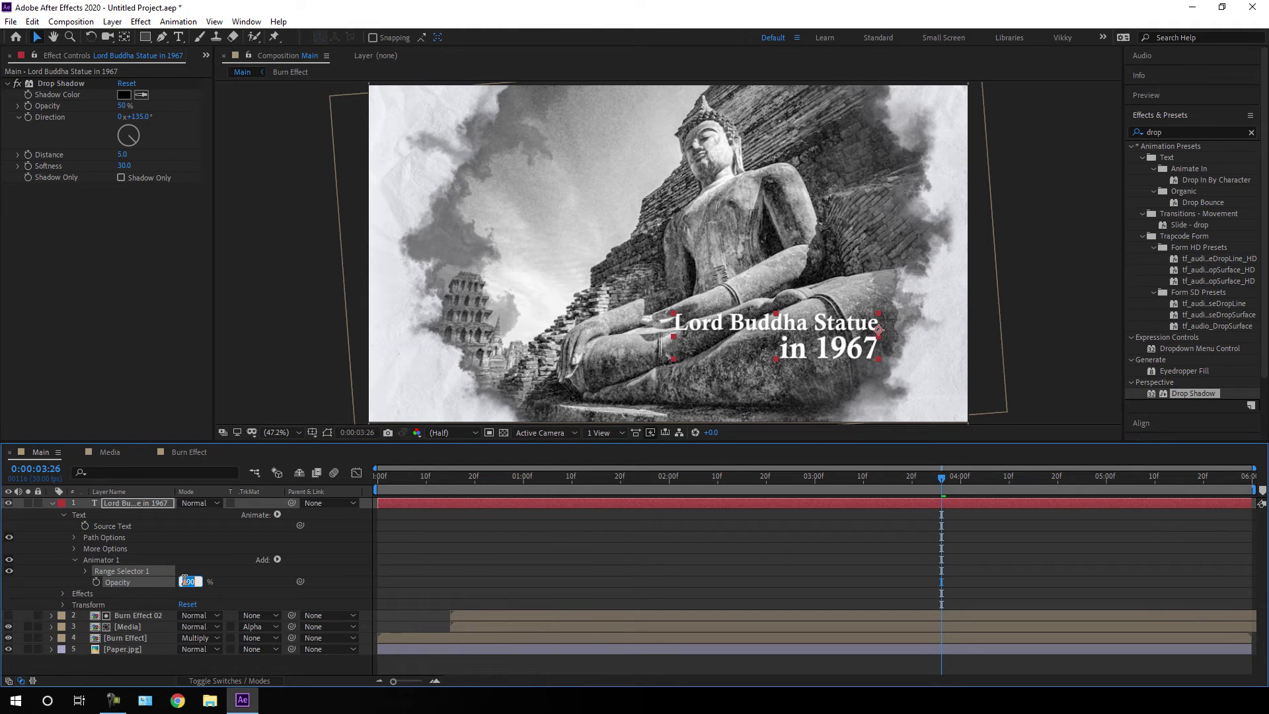
type("0")
key("Return")
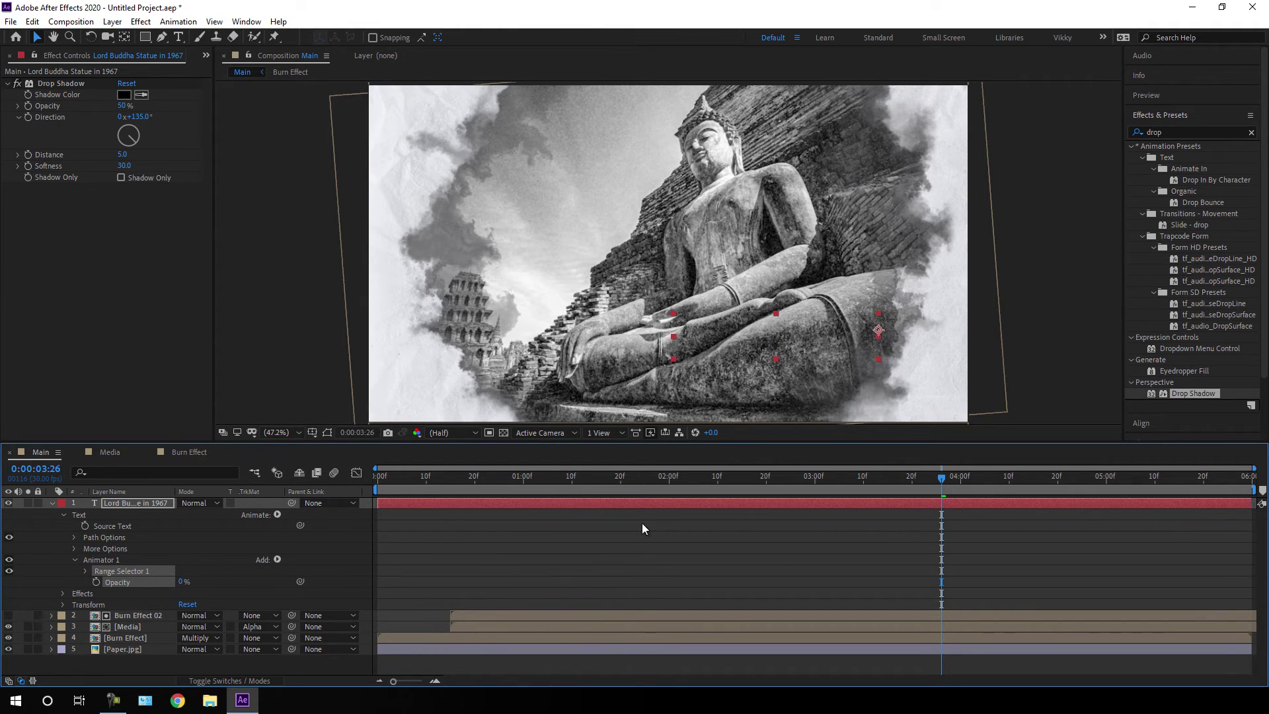
Step: Keyframe the title's Range Selector Start at 0% on 0:00:01:00 and 100% on 0:00:03:00
left_click_drag(555, 484, 526, 485)
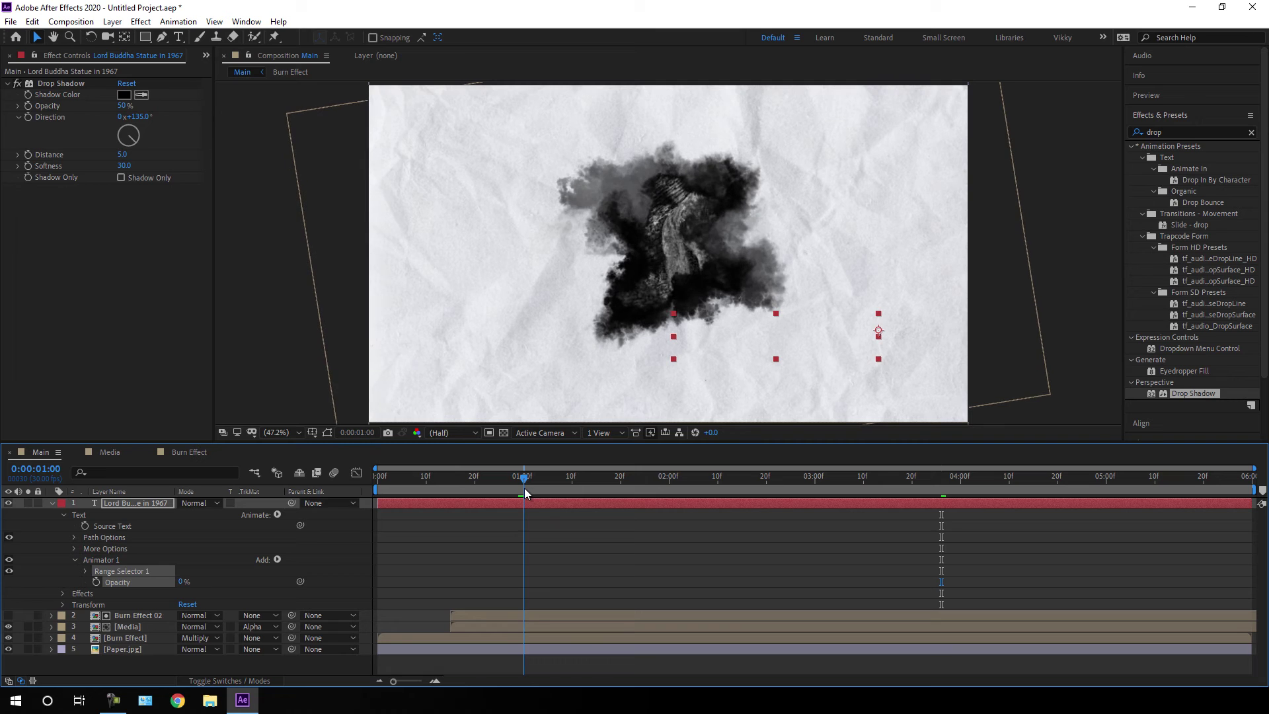
left_click(85, 571)
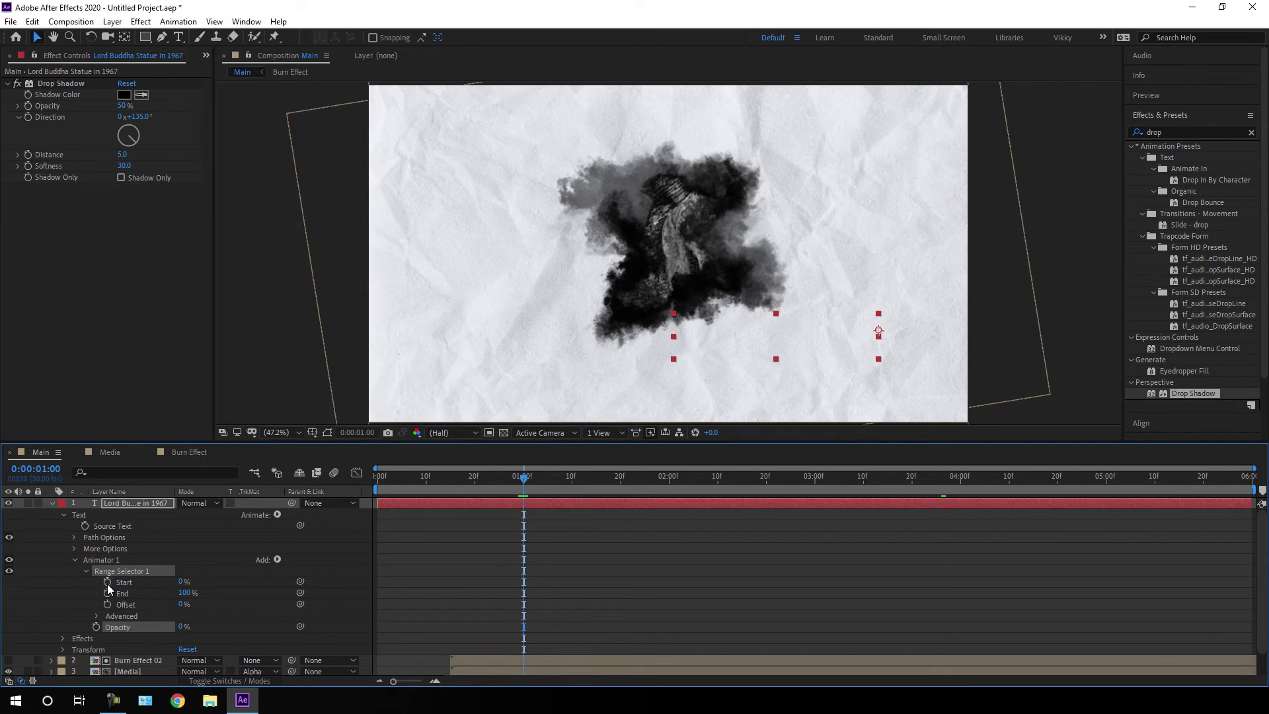
left_click(108, 582)
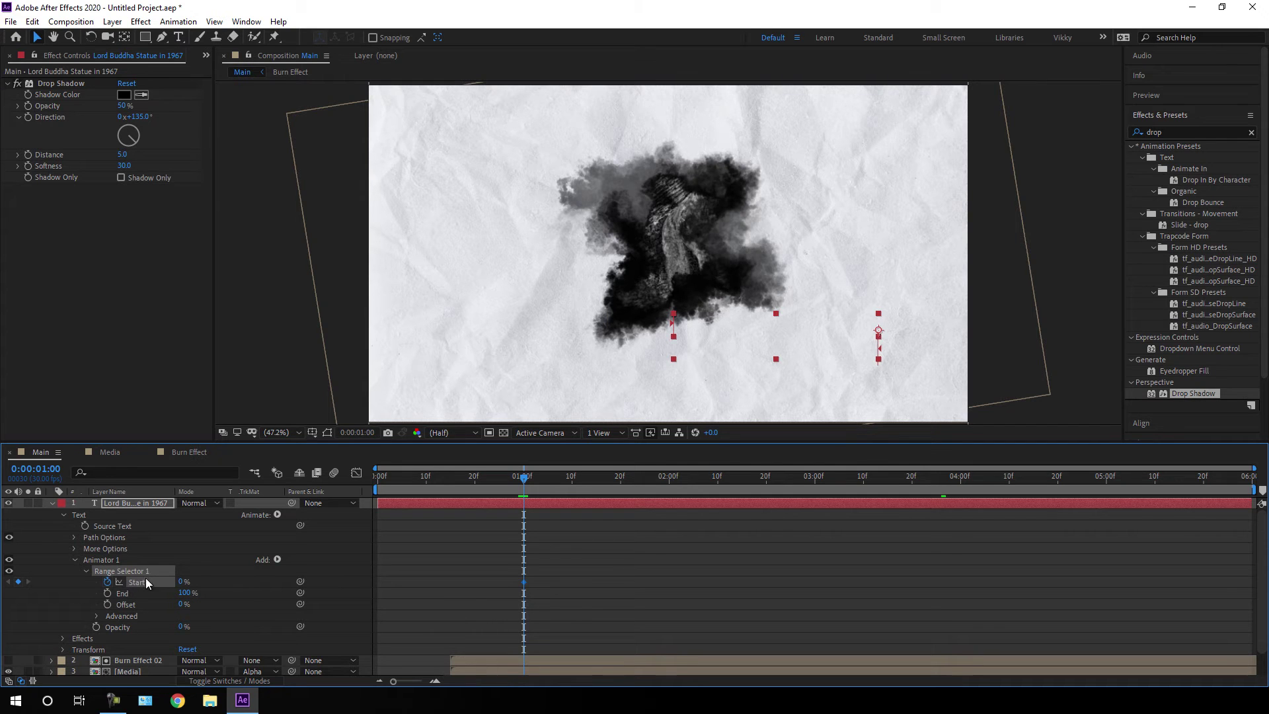
mouse_move(562, 481)
left_mouse_down()
mouse_move(777, 481)
mouse_move(816, 502)
left_mouse_up()
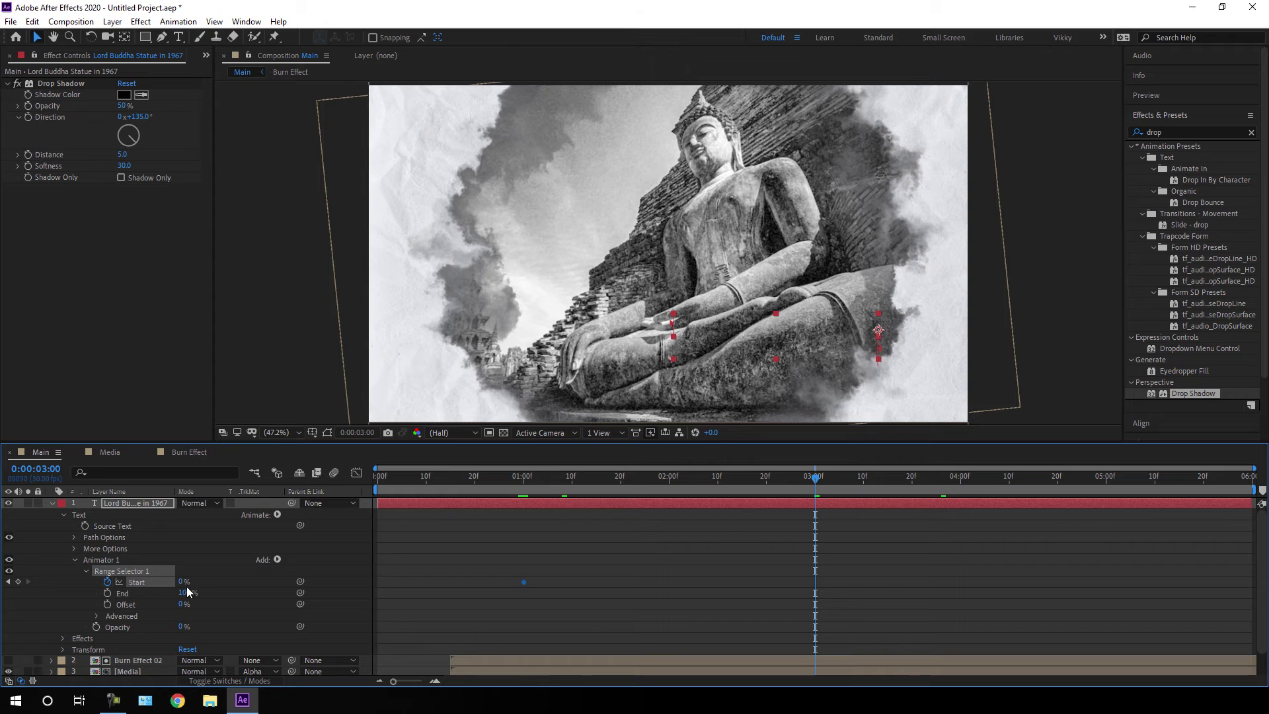
left_click(182, 582)
type("100")
key("Return")
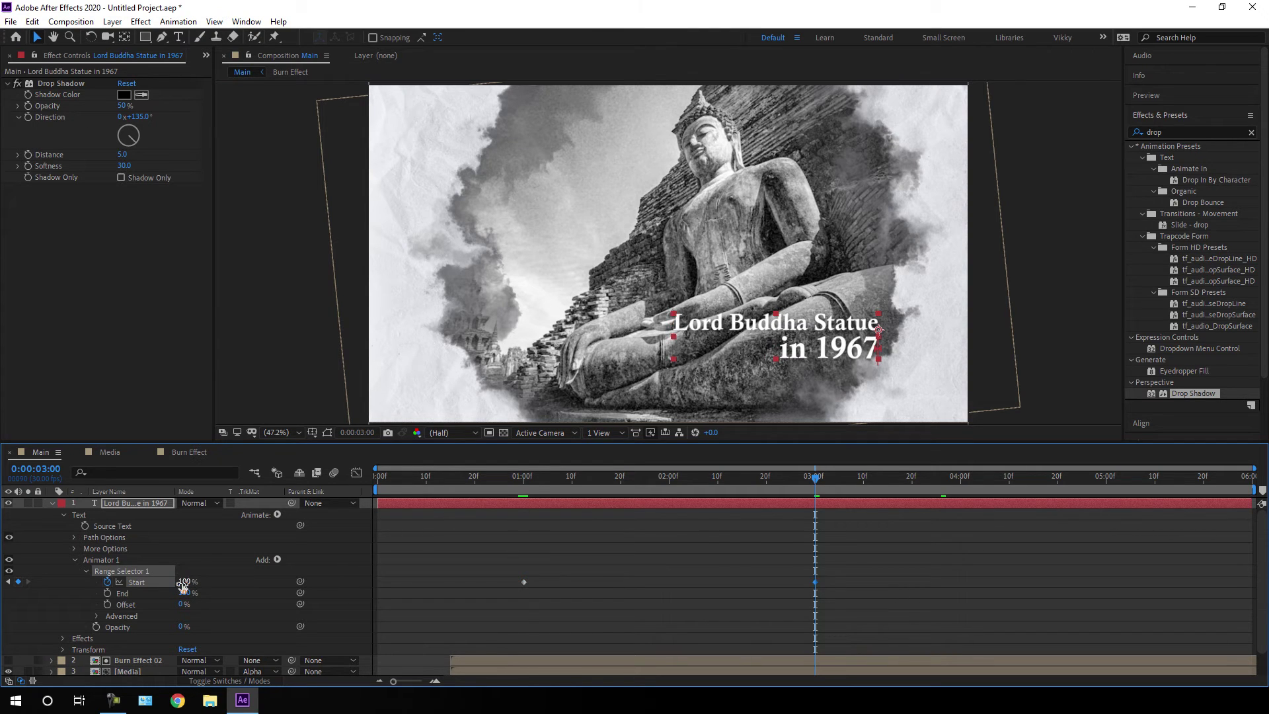
mouse_move(560, 495)
left_mouse_down()
mouse_move(586, 482)
mouse_move(752, 489)
left_mouse_up()
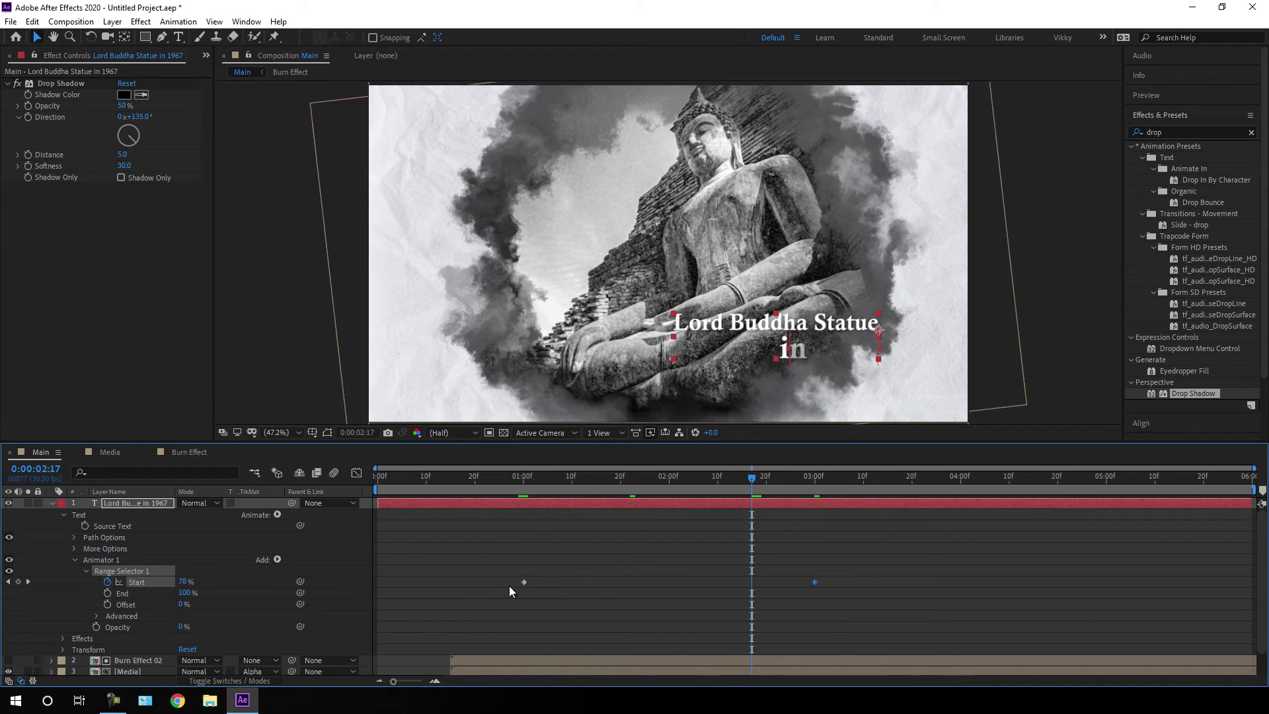
Step: Shift the title text layer in time so it begins at 0:00:01:00, and check its reveal up to 0:00:03:12
left_click(53, 502)
mouse_move(429, 476)
left_mouse_down()
mouse_move(526, 489)
mouse_move(539, 505)
mouse_move(669, 507)
left_mouse_up()
left_click_drag(505, 473, 873, 477)
Step: Add an adjustment layer above the title and rename it Color
left_click(112, 21)
mouse_move(142, 41)
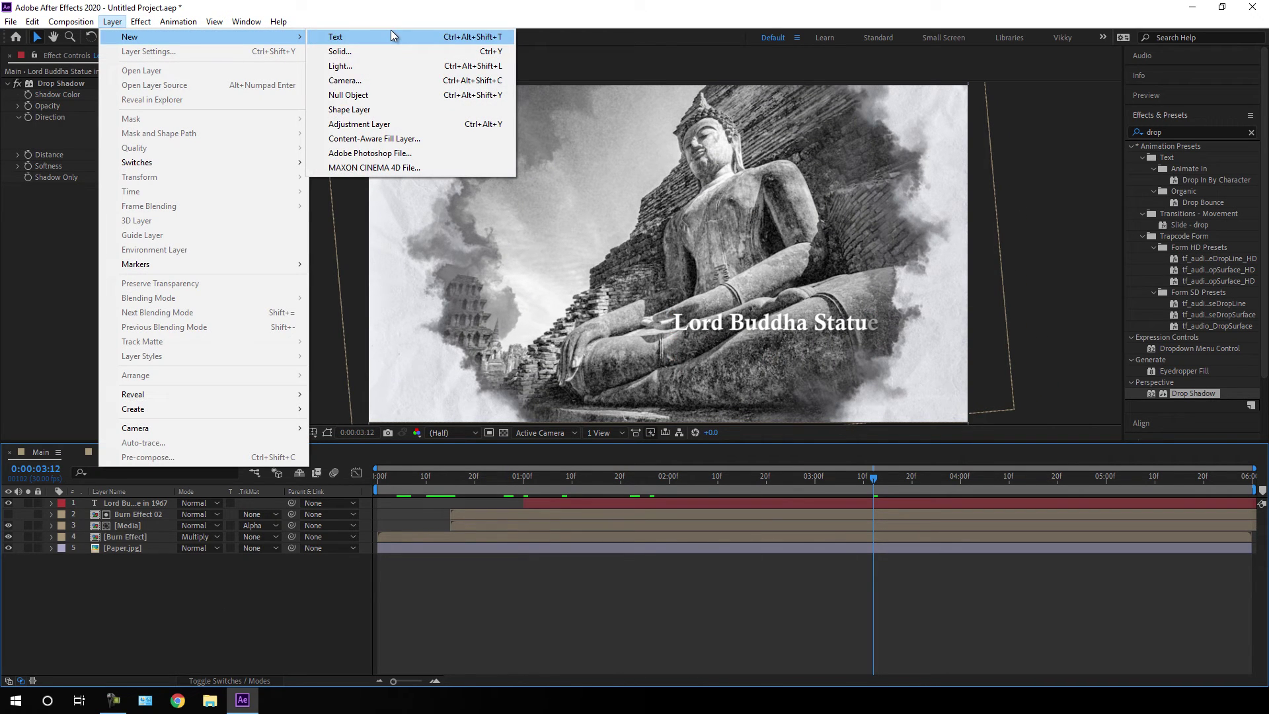
left_click(357, 124)
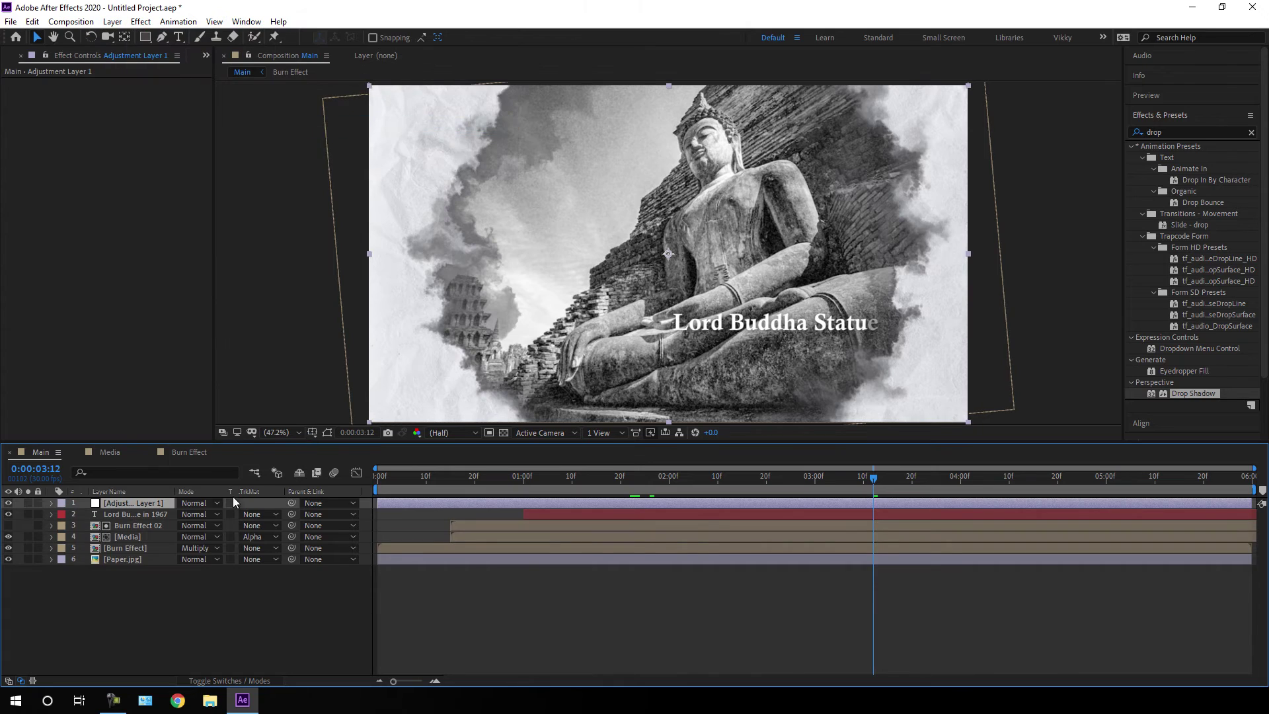
right_click(153, 507)
left_click(173, 500)
key("BackSpace")
key("Return")
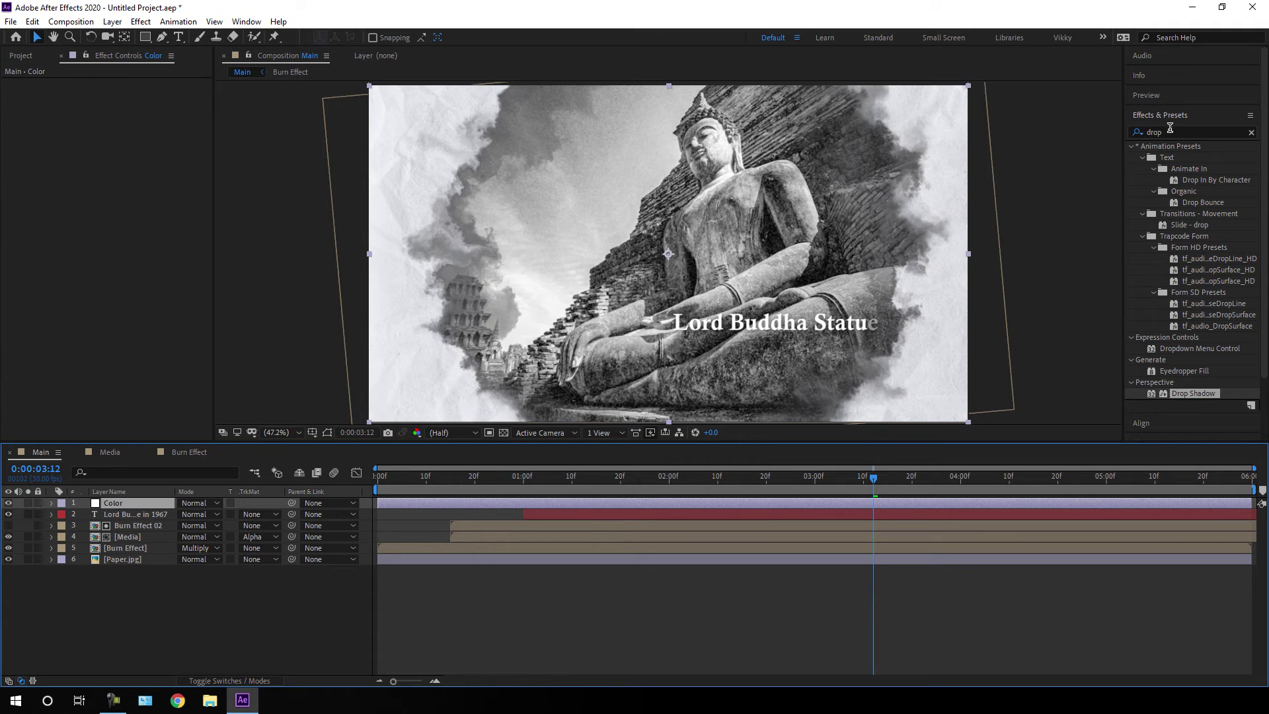
Step: Search the effects for "curv" and apply the Curves effect to the Color adjustment layer
left_click(1251, 132)
left_click(1232, 135)
type("curv")
left_click_drag(1182, 191, 131, 501)
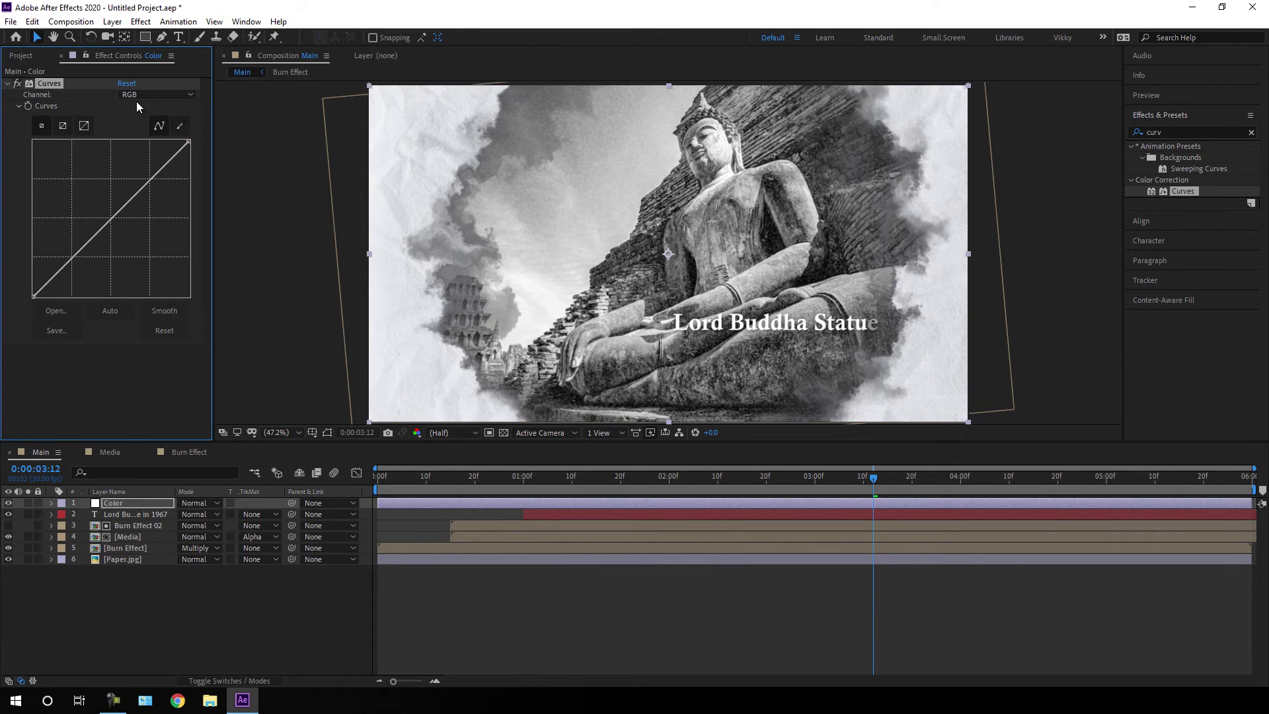
Step: Pull the midpoint of the Blue channel curve slightly down for a warm tint, and check the frame at 0:00:05:07
left_click(159, 96)
left_click(149, 155)
left_click_drag(109, 224, 115, 227)
left_click_drag(873, 477, 1140, 506)
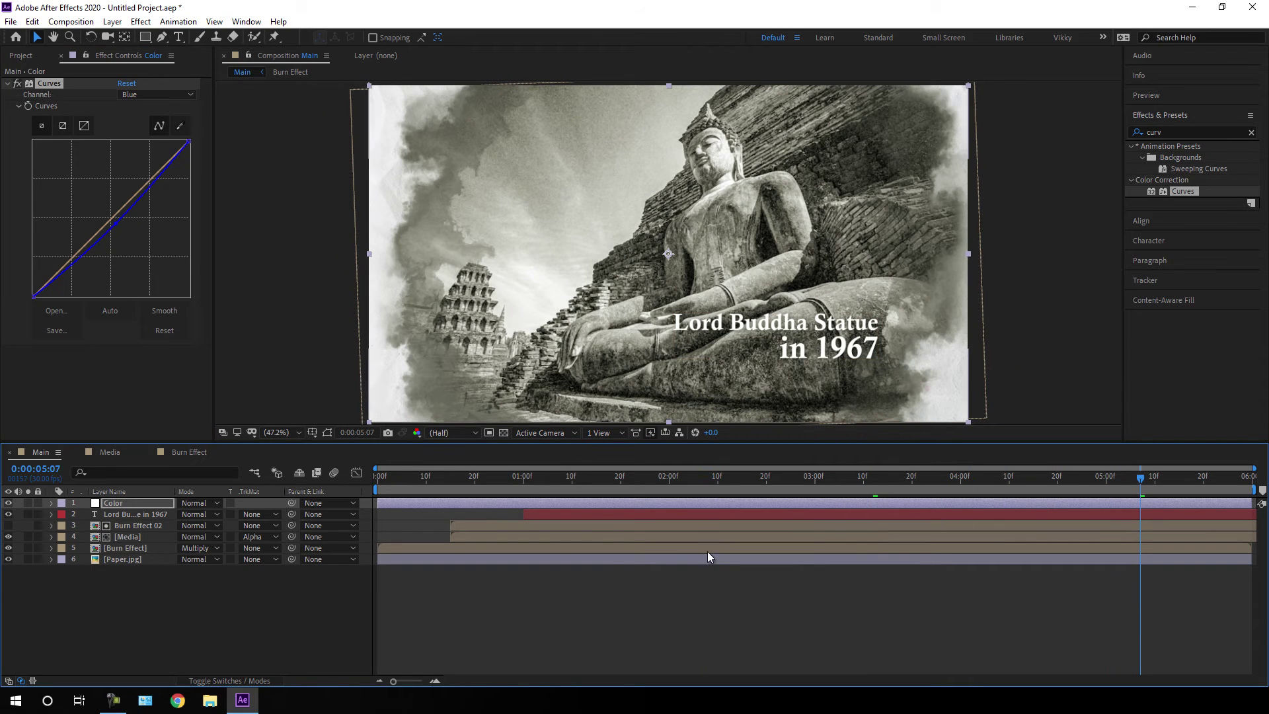
Step: Pre-compose all six layers of the Main composition into a new composition named Animation
left_click_drag(134, 600, 137, 503)
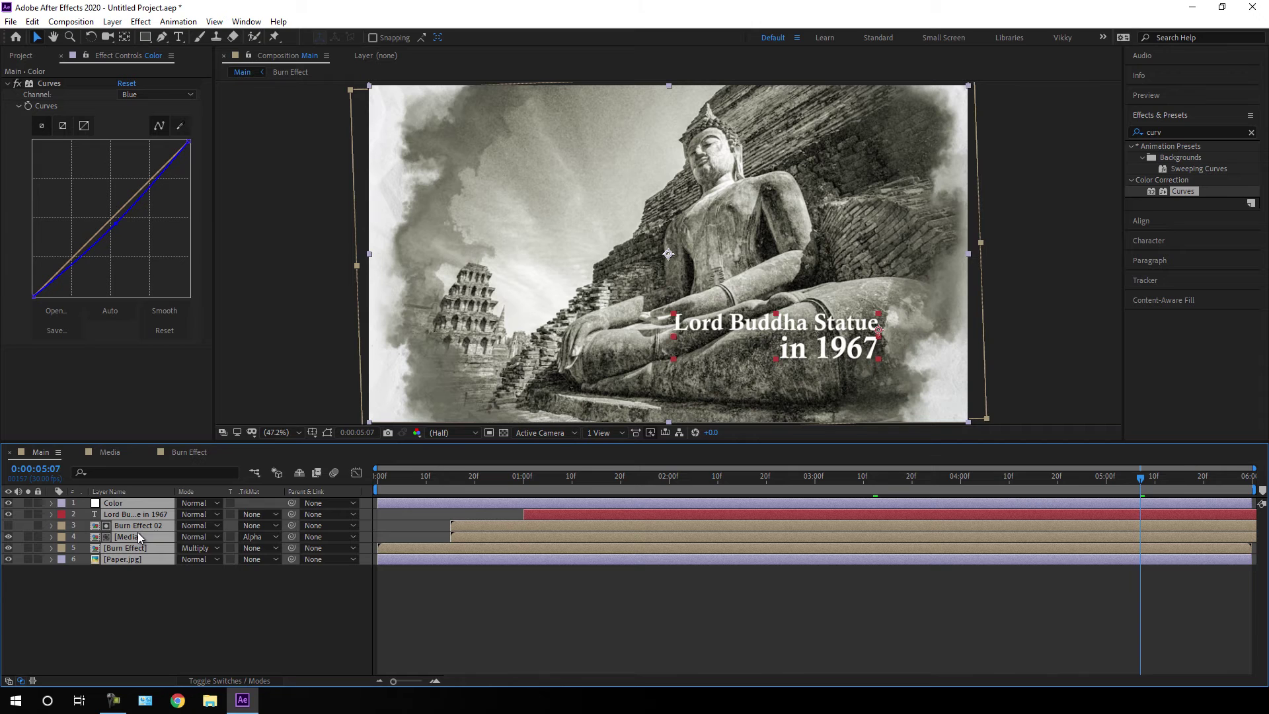
right_click(138, 533)
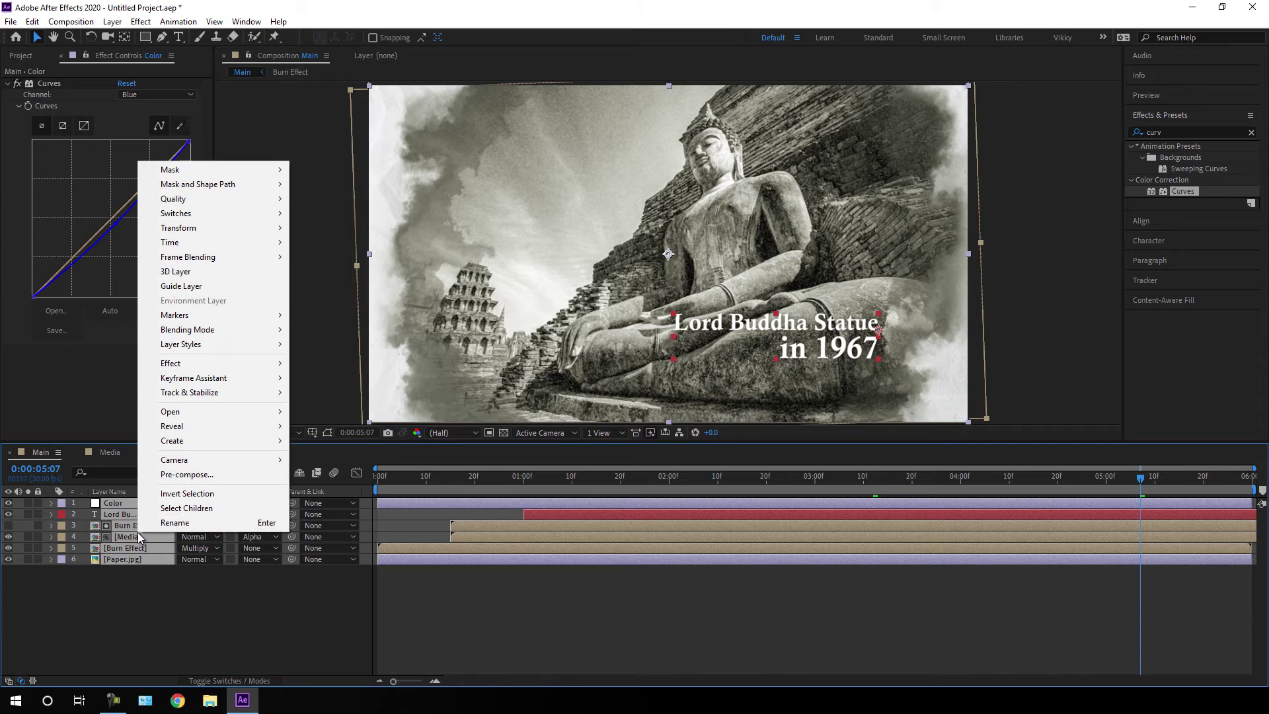
left_click(207, 478)
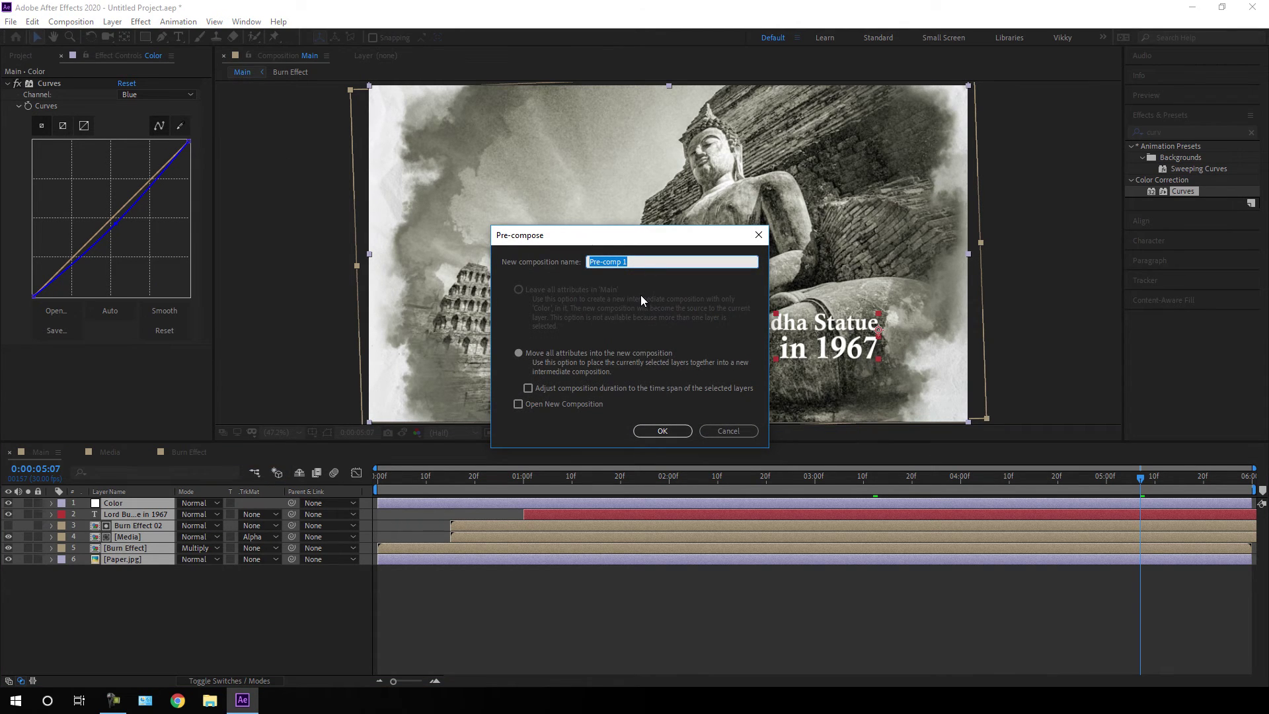
type("Animation")
left_click(662, 431)
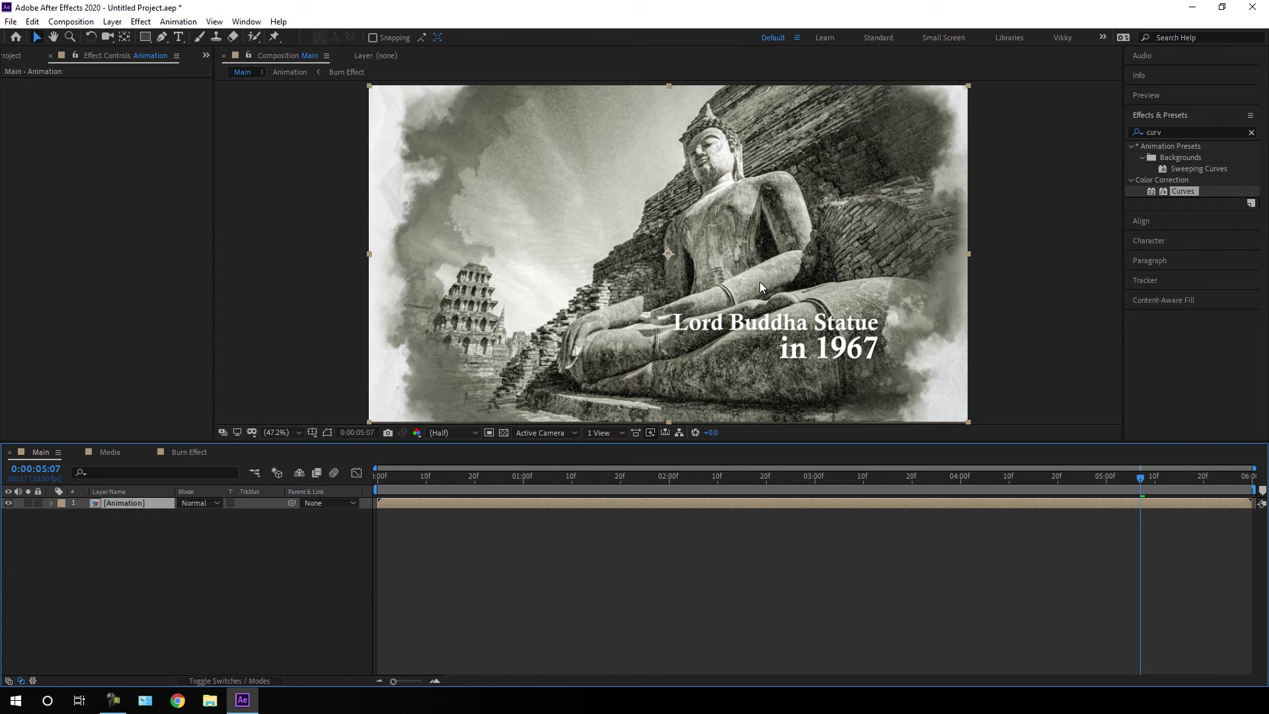
Step: Add Position keyframes to the Animation layer at 0:00:00:15 and 0:00:05:15, both holding 960, 540
mouse_move(592, 488)
left_mouse_down()
mouse_move(364, 490)
mouse_move(450, 494)
left_mouse_up()
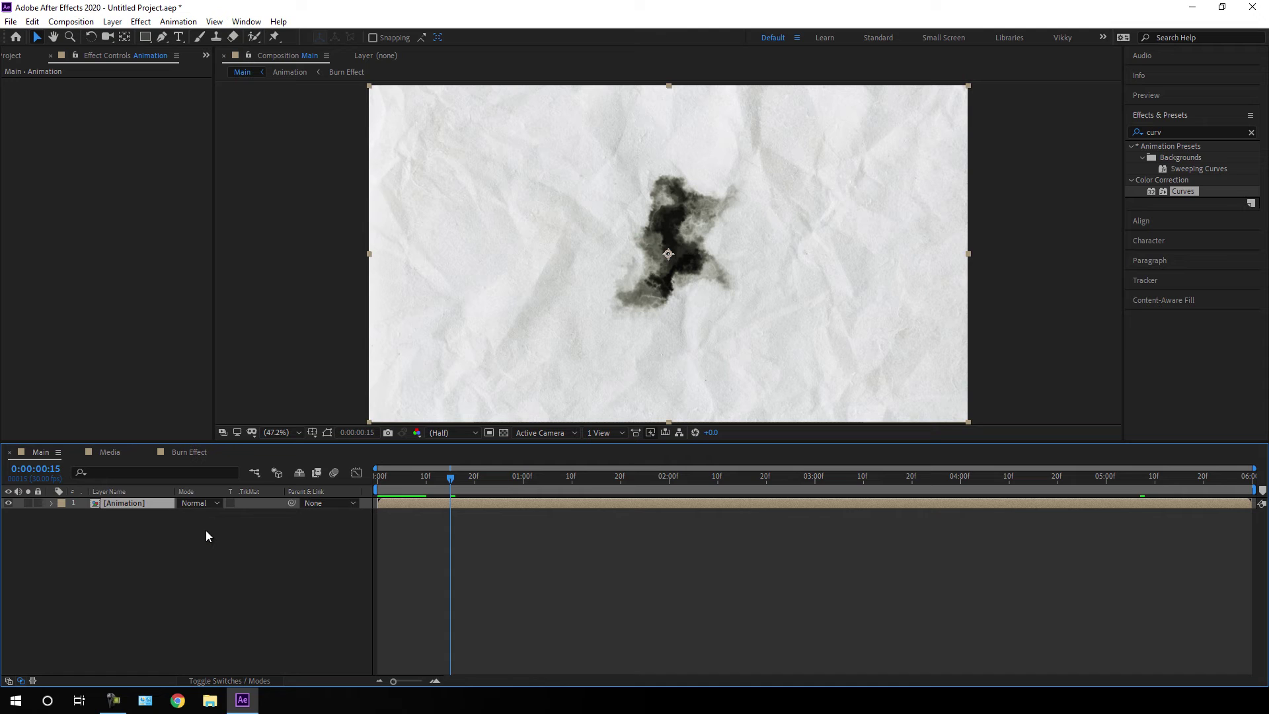
key("p")
left_click(84, 514)
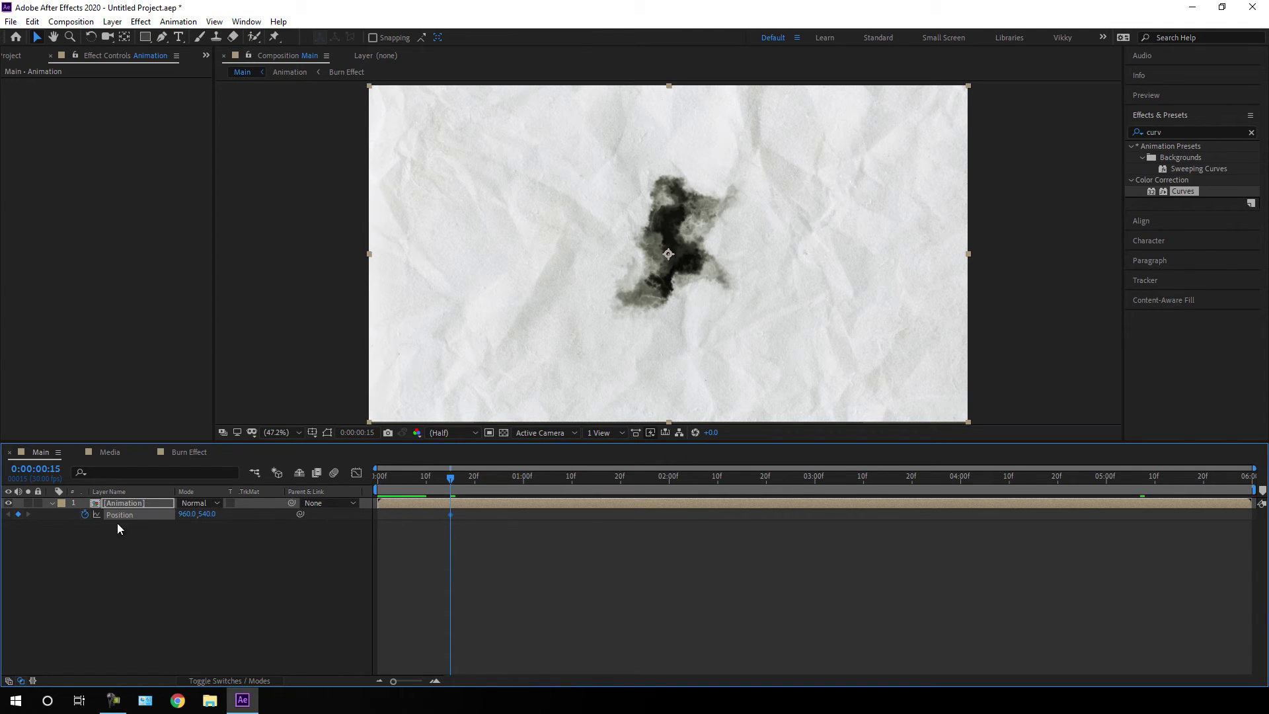
mouse_move(593, 477)
left_mouse_down()
mouse_move(1225, 533)
mouse_move(1182, 535)
left_mouse_up()
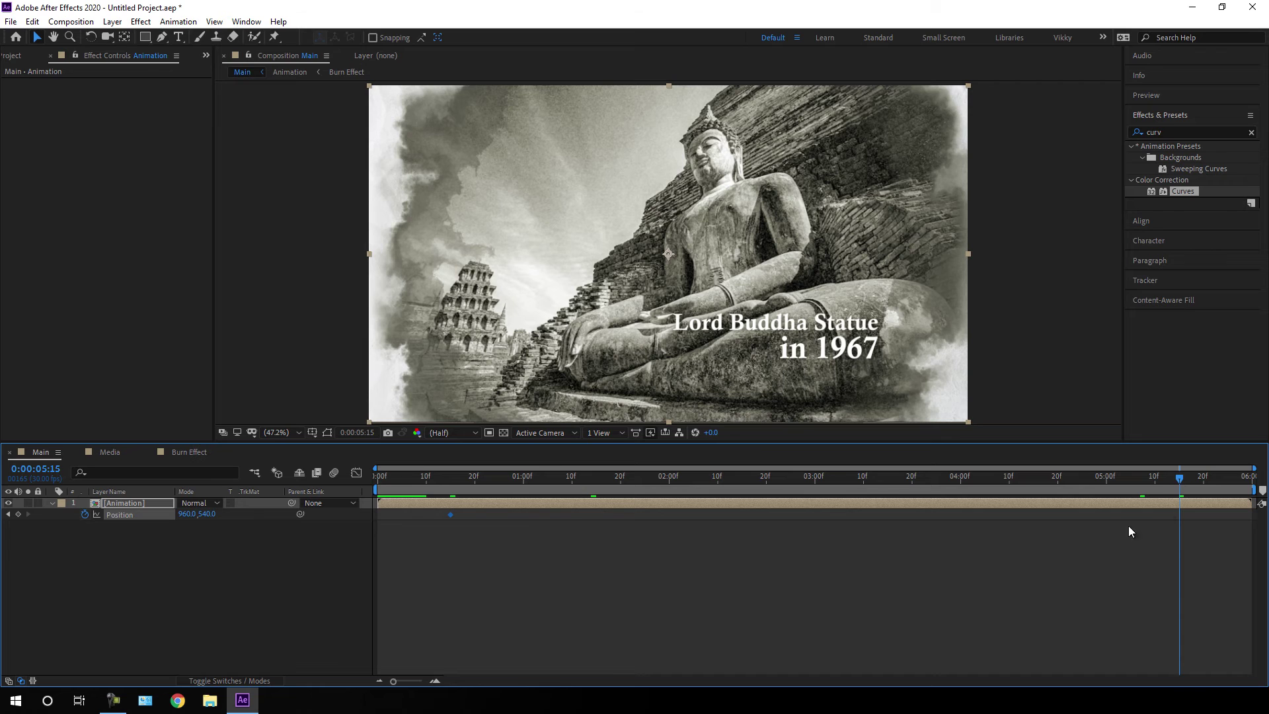
left_click(19, 514)
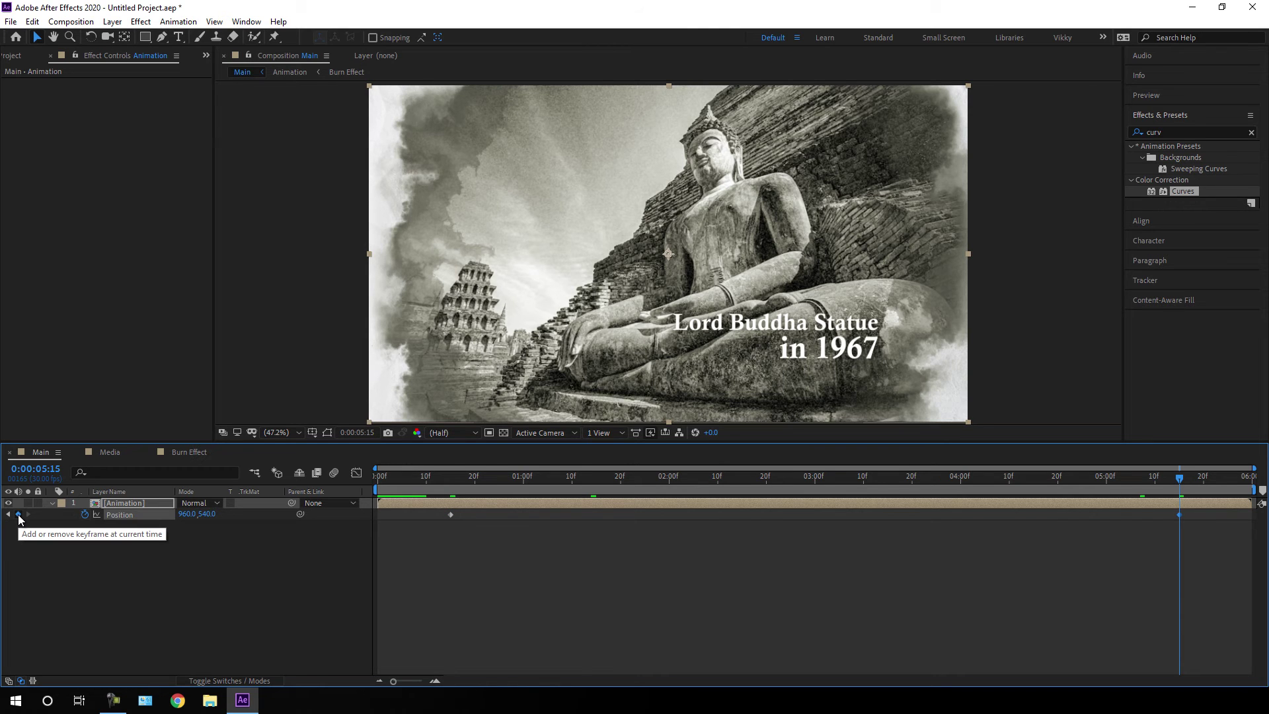
Step: Keyframe the Animation layer's vertical Position at 3000 on 0:00:05:29
left_click_drag(1191, 481, 1248, 478)
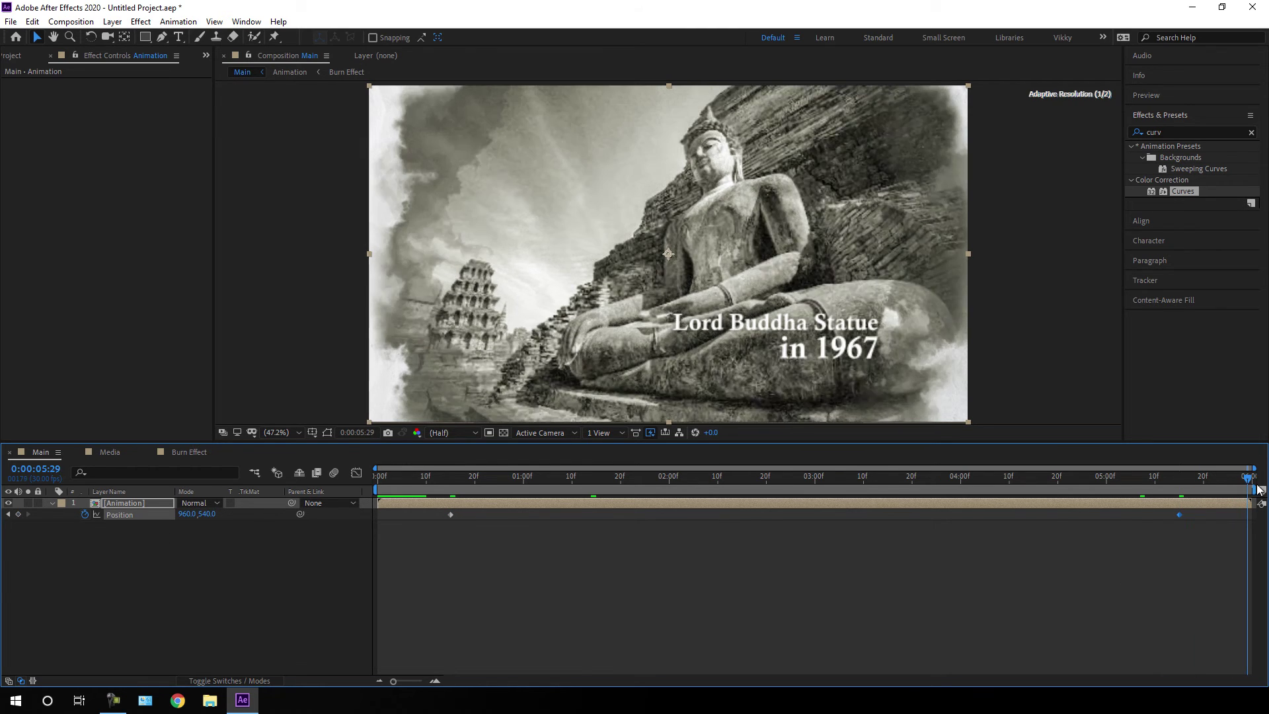
left_click_drag(213, 521, 510, 582)
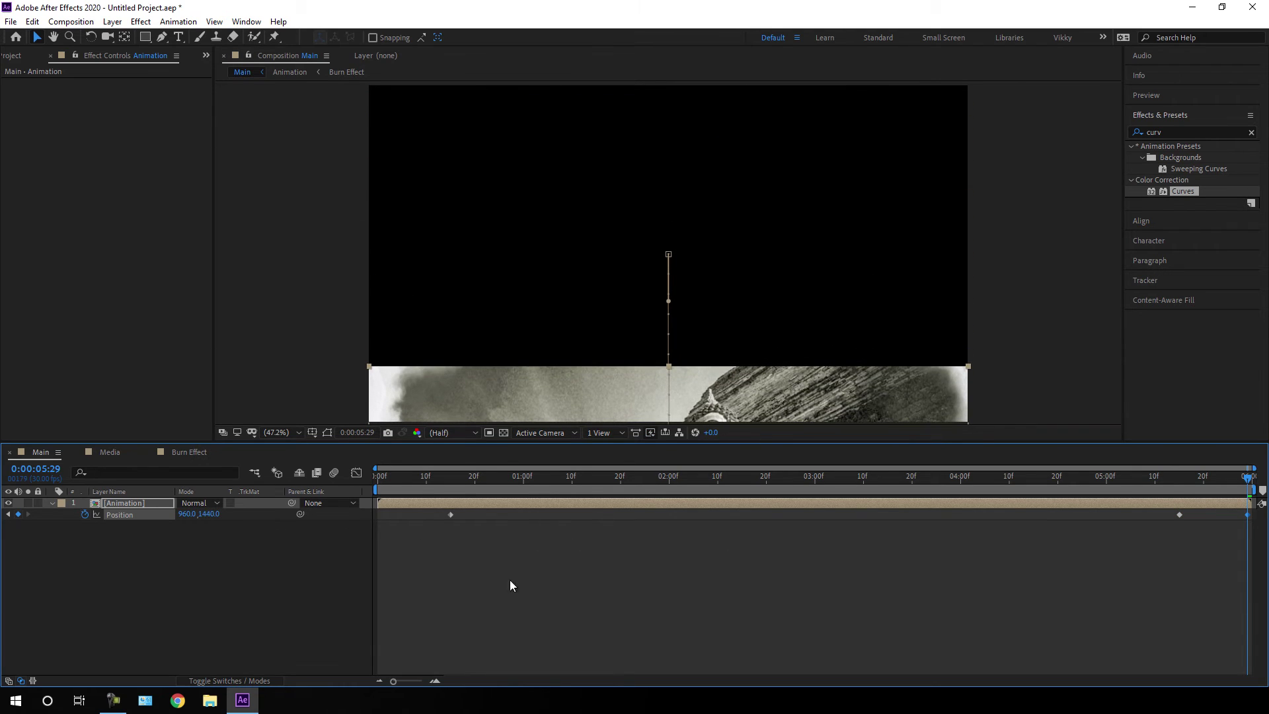
left_click(207, 515)
type("3000")
key("Return")
Step: Keyframe the Animation layer's vertical Position at -2000 on 0:00:00:00, and check the motion at 0:00:00:12
left_click_drag(425, 478, 369, 483)
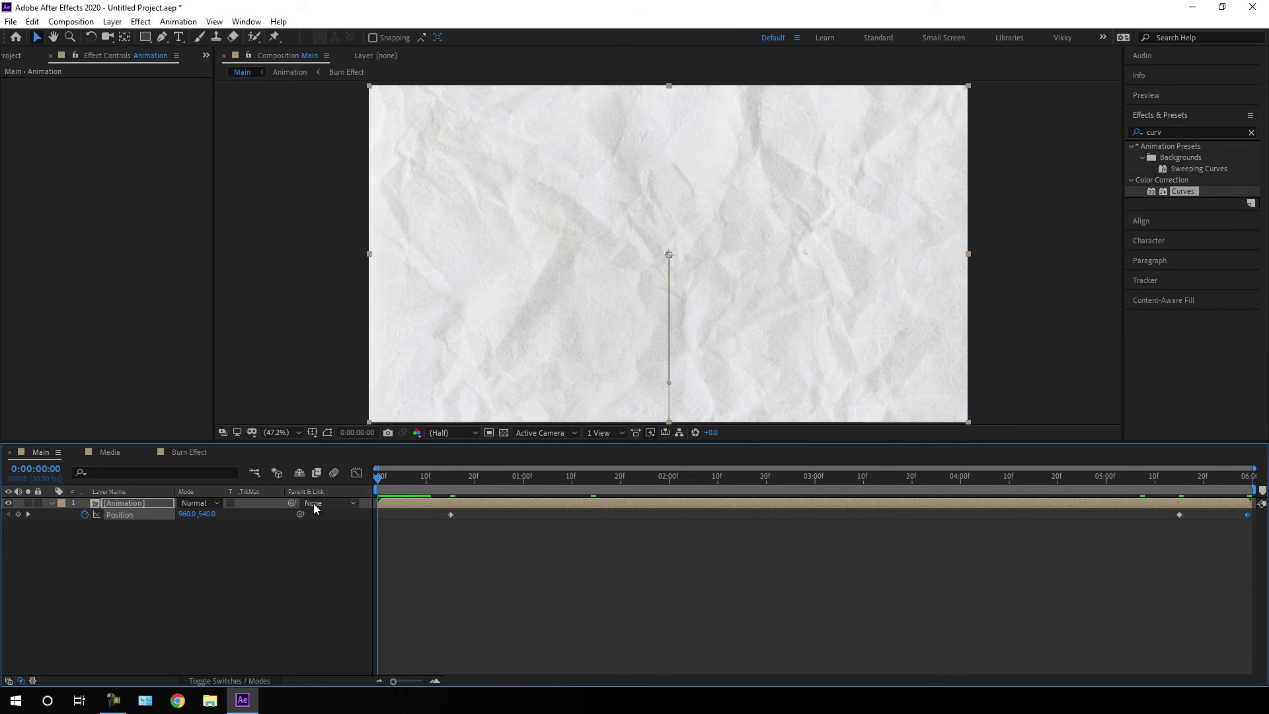
left_click_drag(210, 515, 132, 542)
left_click_drag(100, 541, 62, 552)
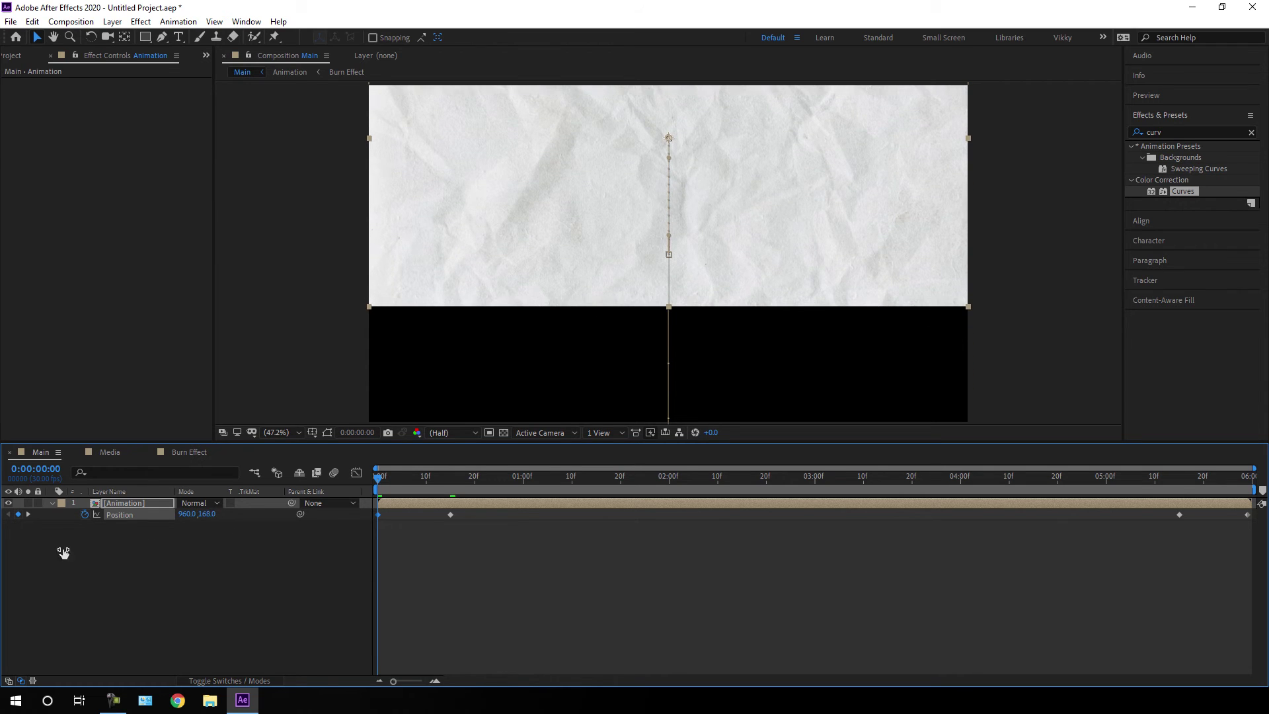
left_click_drag(205, 515, 97, 555)
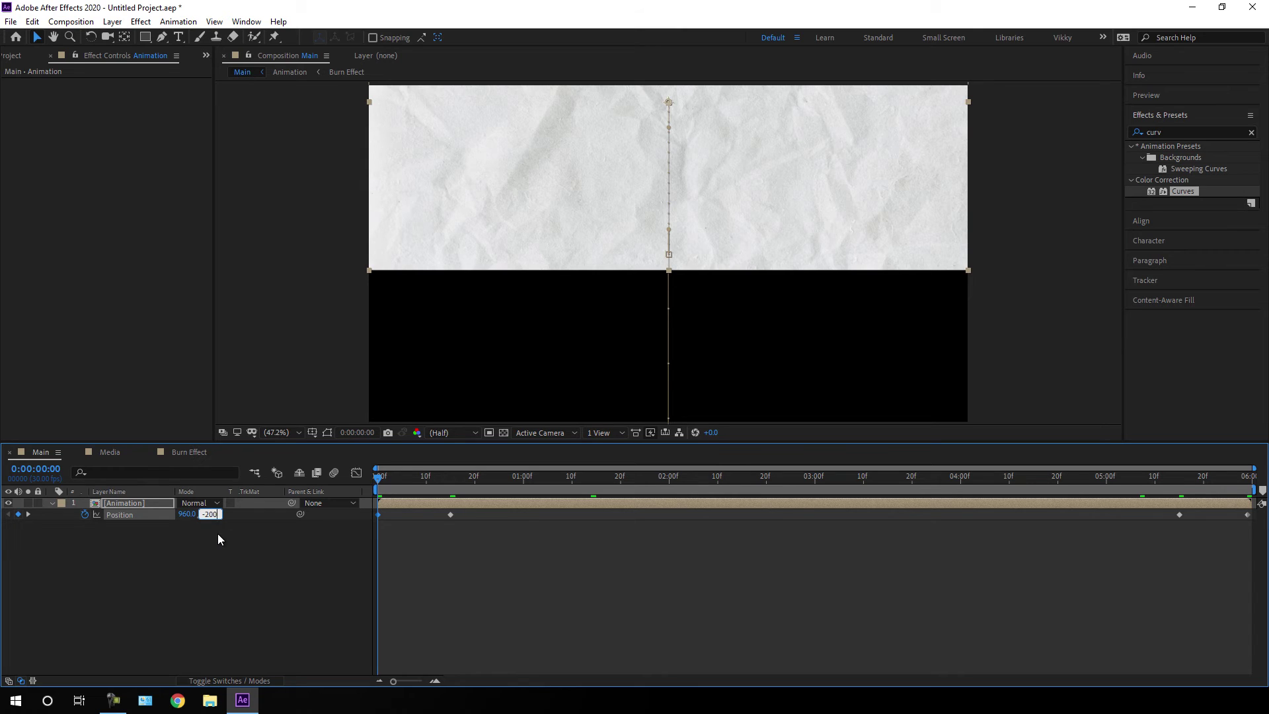
left_click_drag(395, 481, 435, 507)
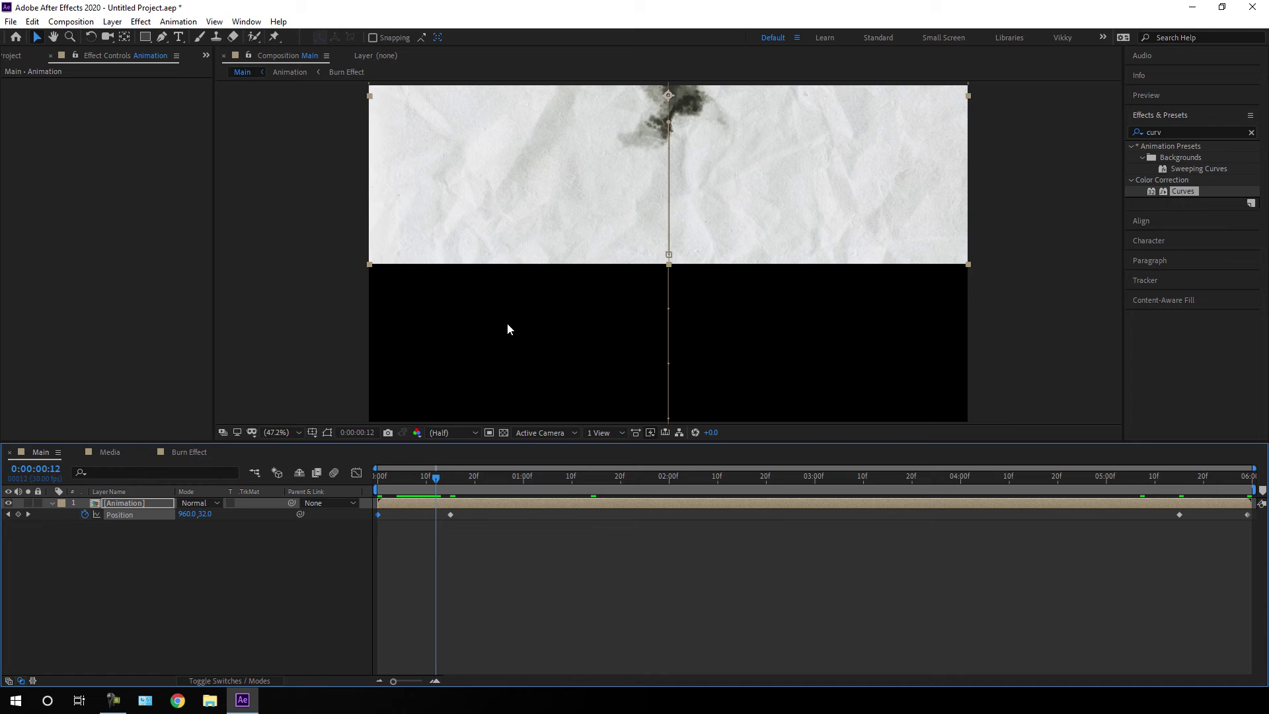
Step: Search the effects for "moti" and apply the Motion Tile effect to the Animation layer
left_click(125, 506)
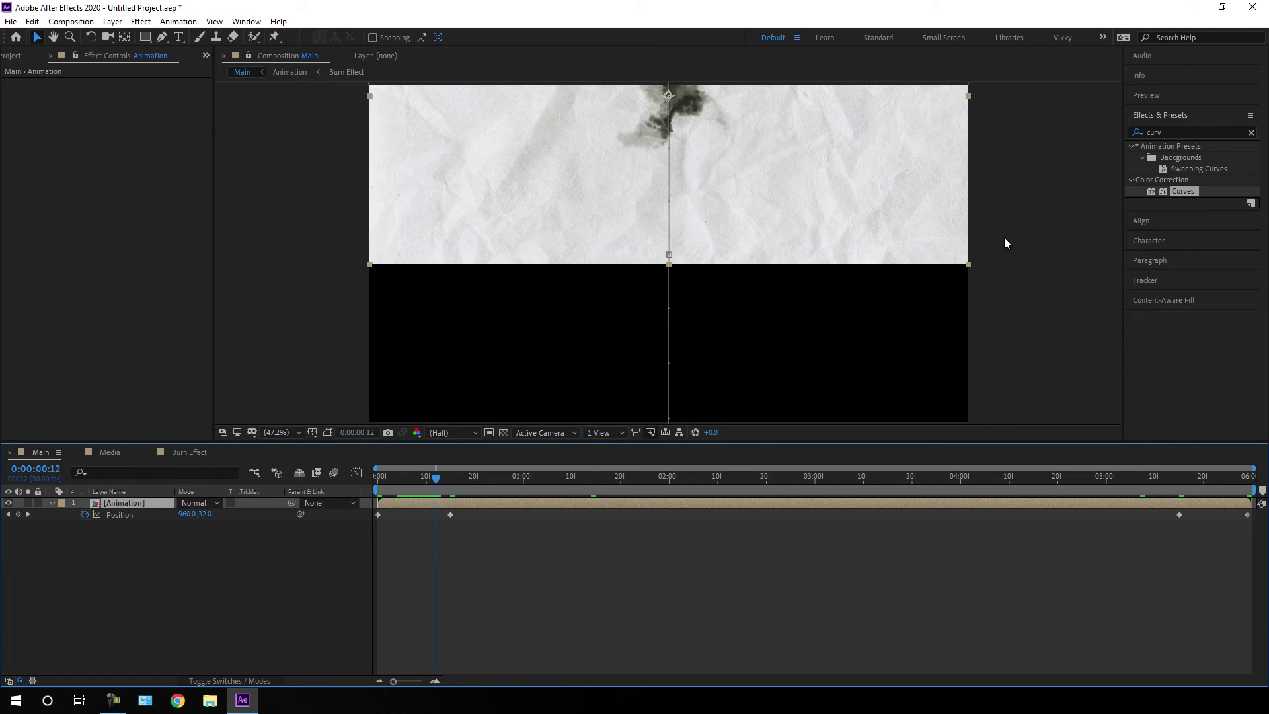
left_click(1251, 133)
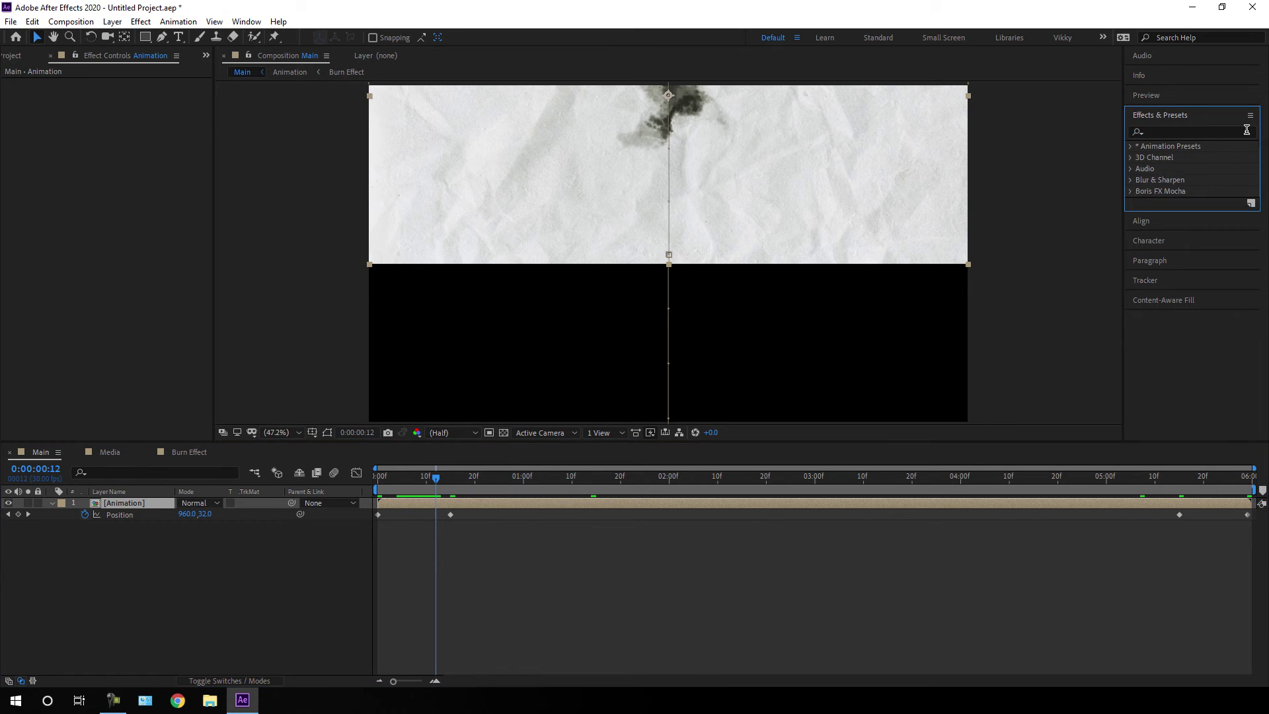
type("moti")
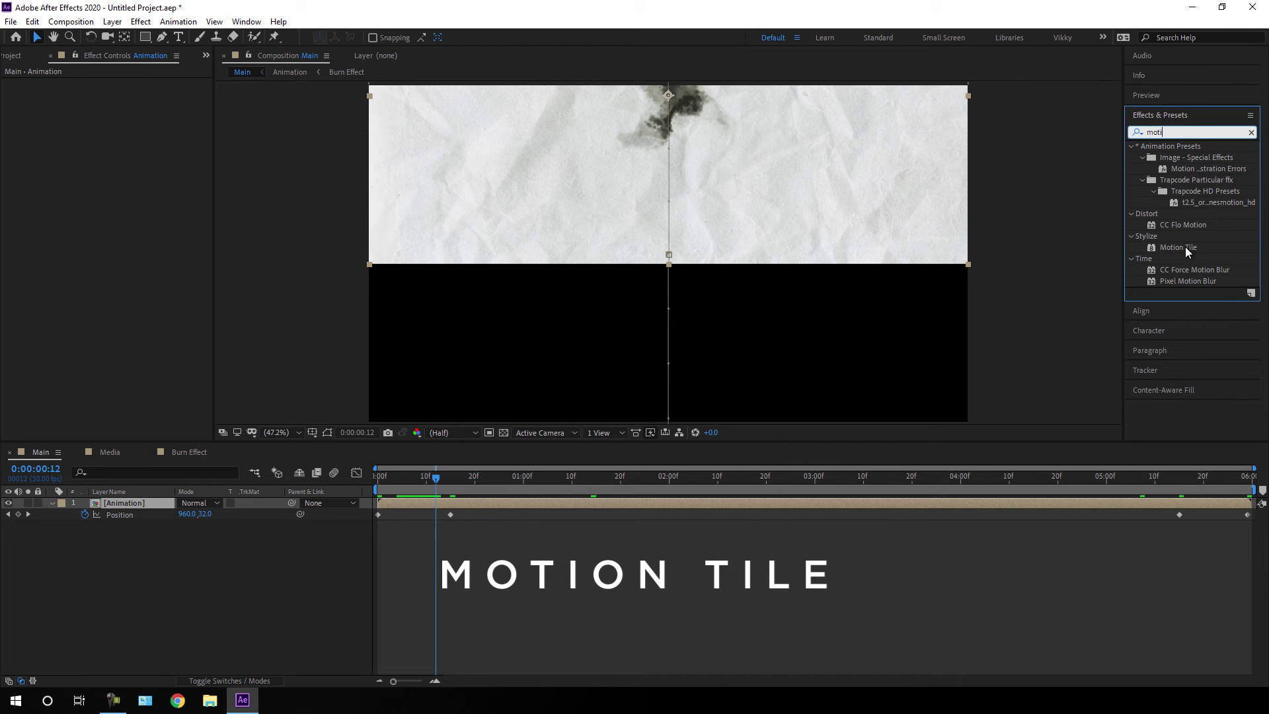
left_click_drag(1184, 247, 131, 503)
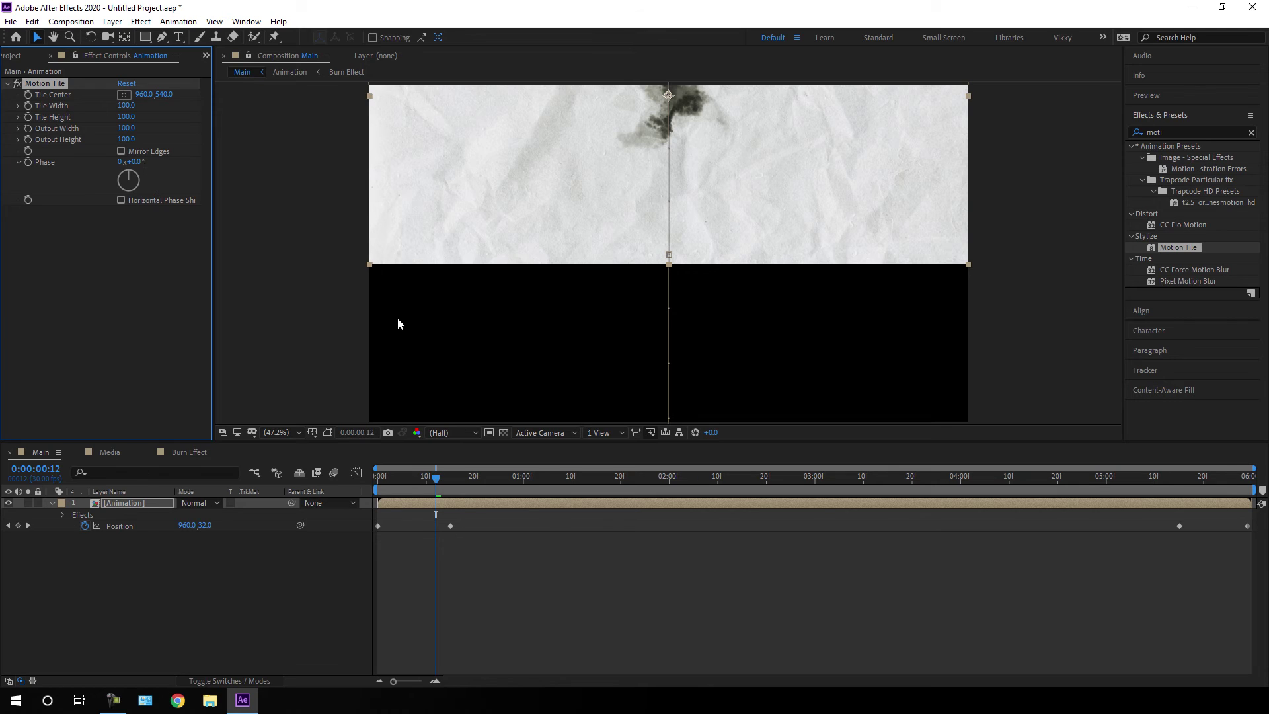
Step: Set the Motion Tile effect's Output Height to 600 and turn on Mirror Edges for the Animation layer
left_click(126, 139)
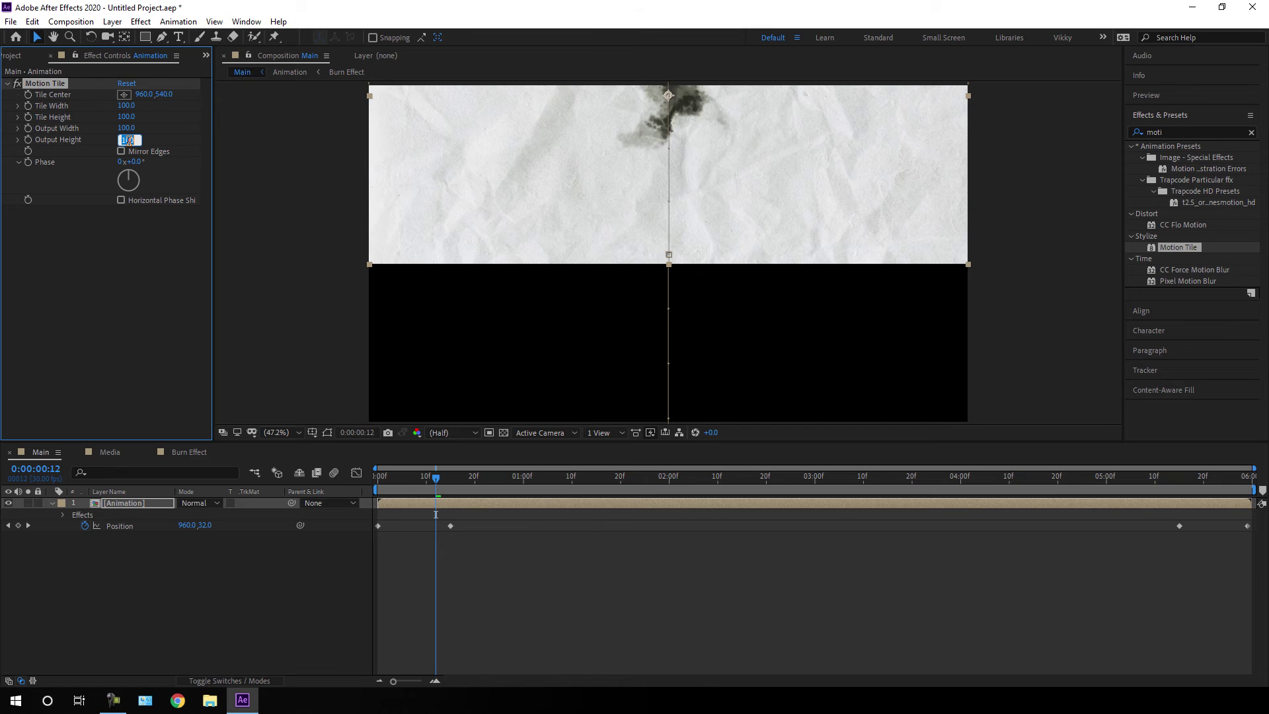
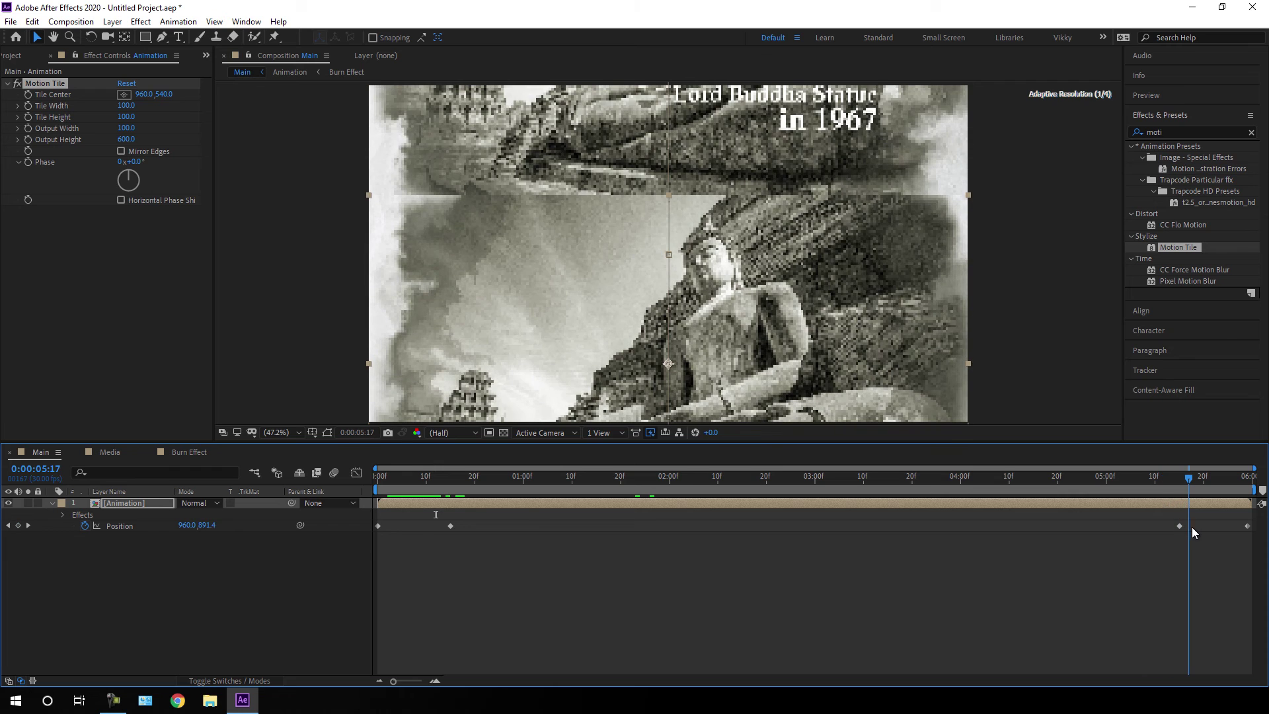
key("space")
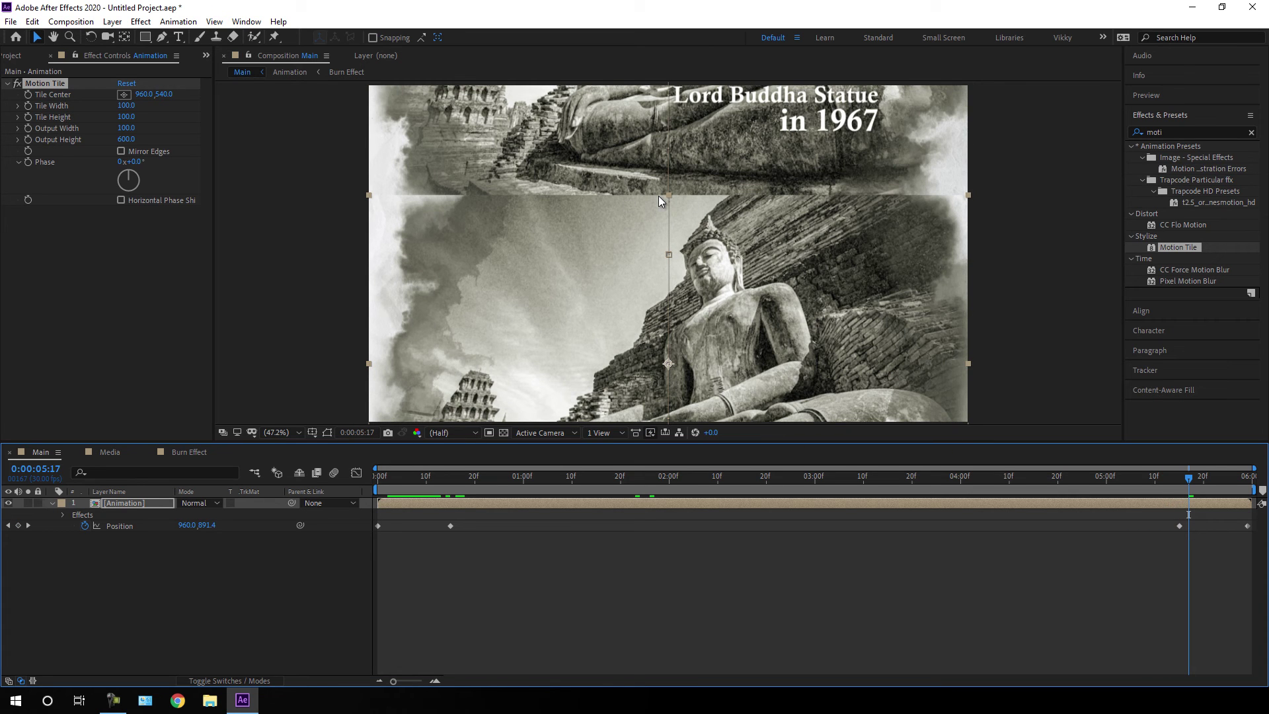
left_click(144, 153)
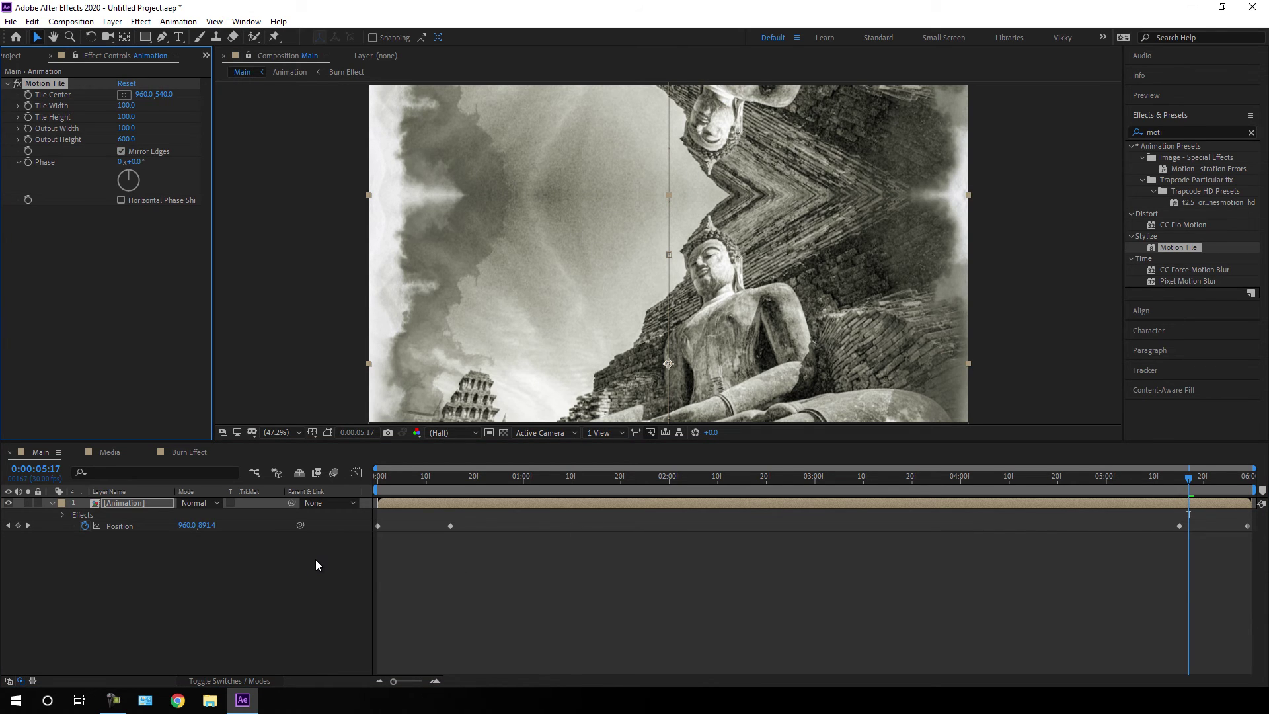
Step: Search the effects for "dire" and apply the Directional Blur effect to the Animation layer
left_click(1252, 132)
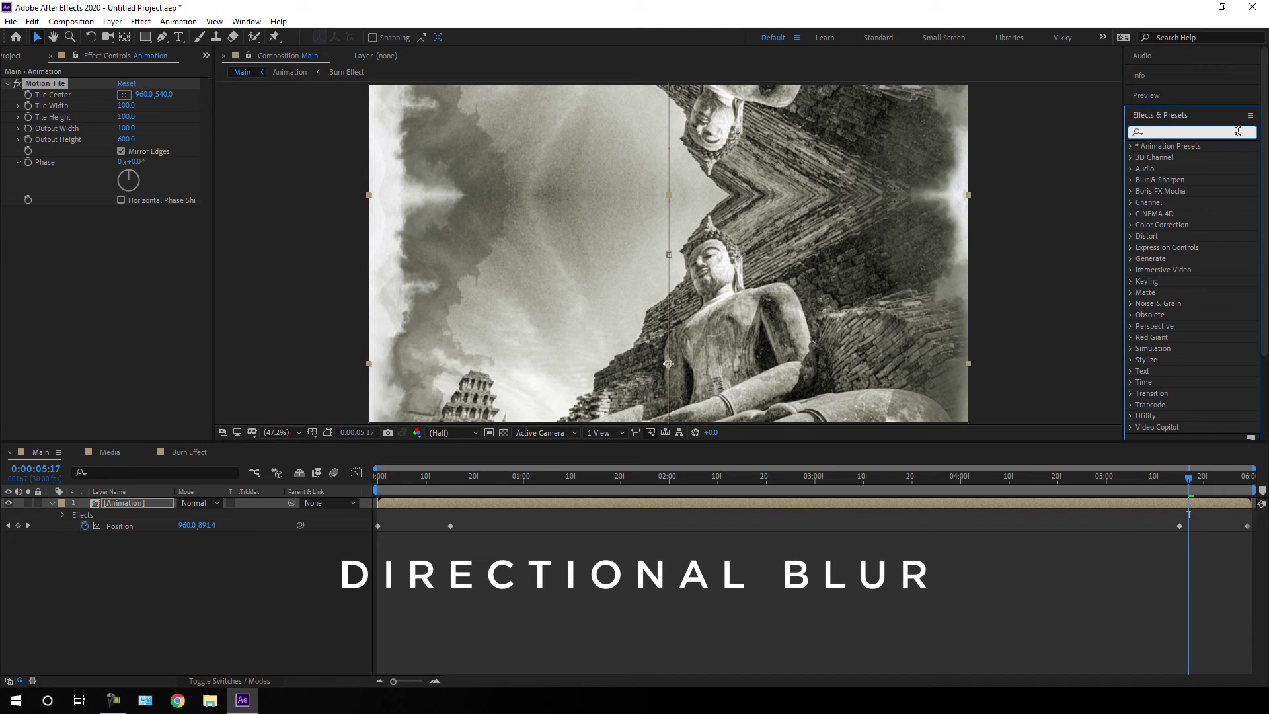
type("dire")
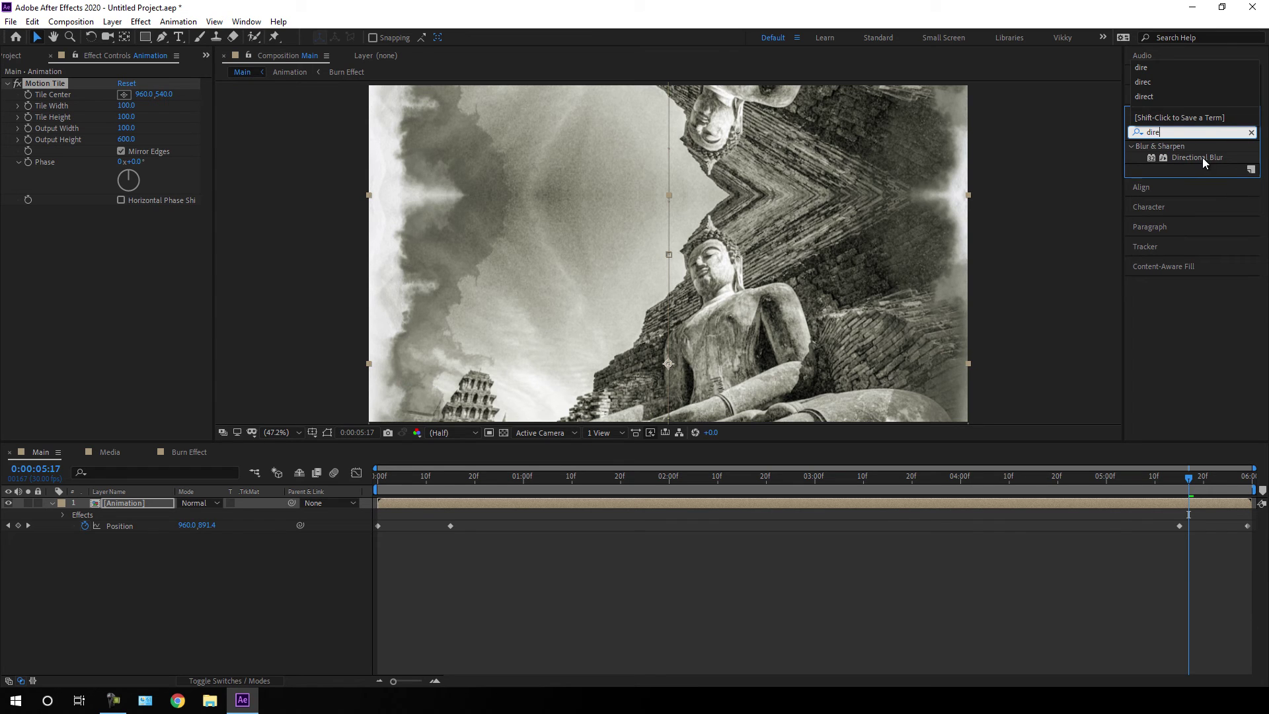
left_click_drag(1203, 157, 139, 507)
Step: Add Directional Blur Blur Length keyframes of 0 to the Animation layer at 0:00:00:15 and 0:00:05:15
left_click(449, 479)
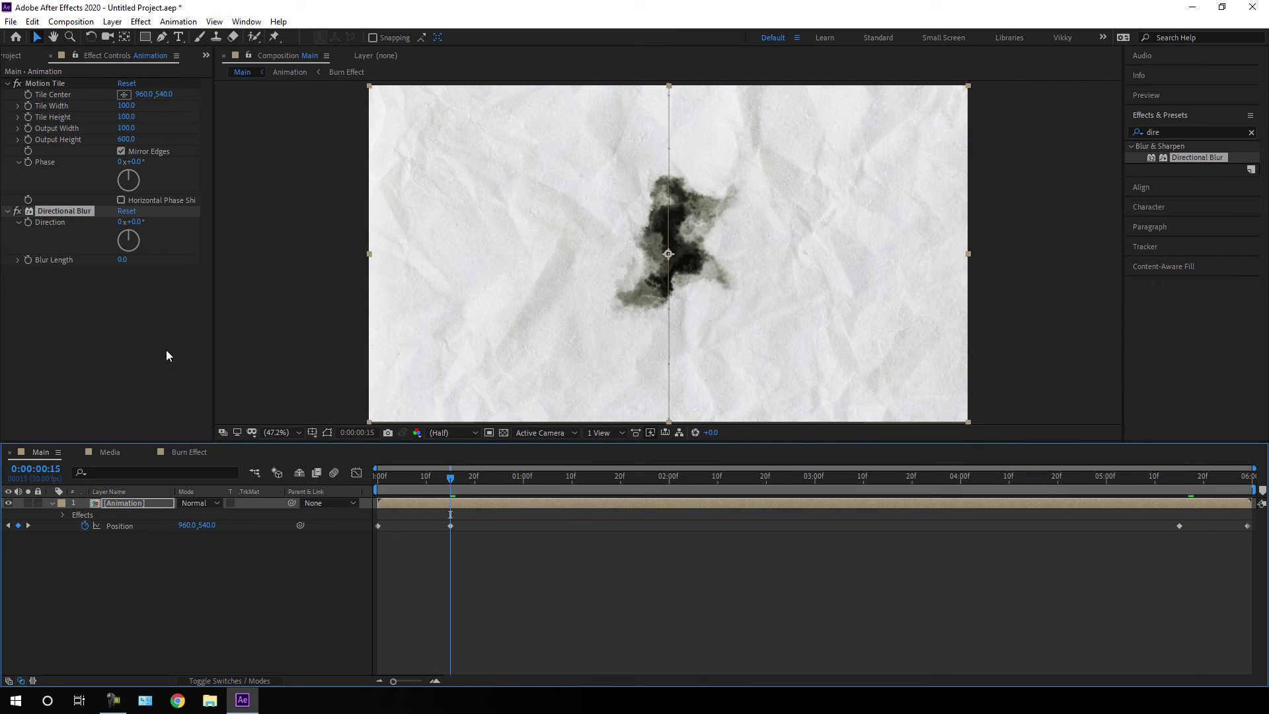
left_click(30, 261)
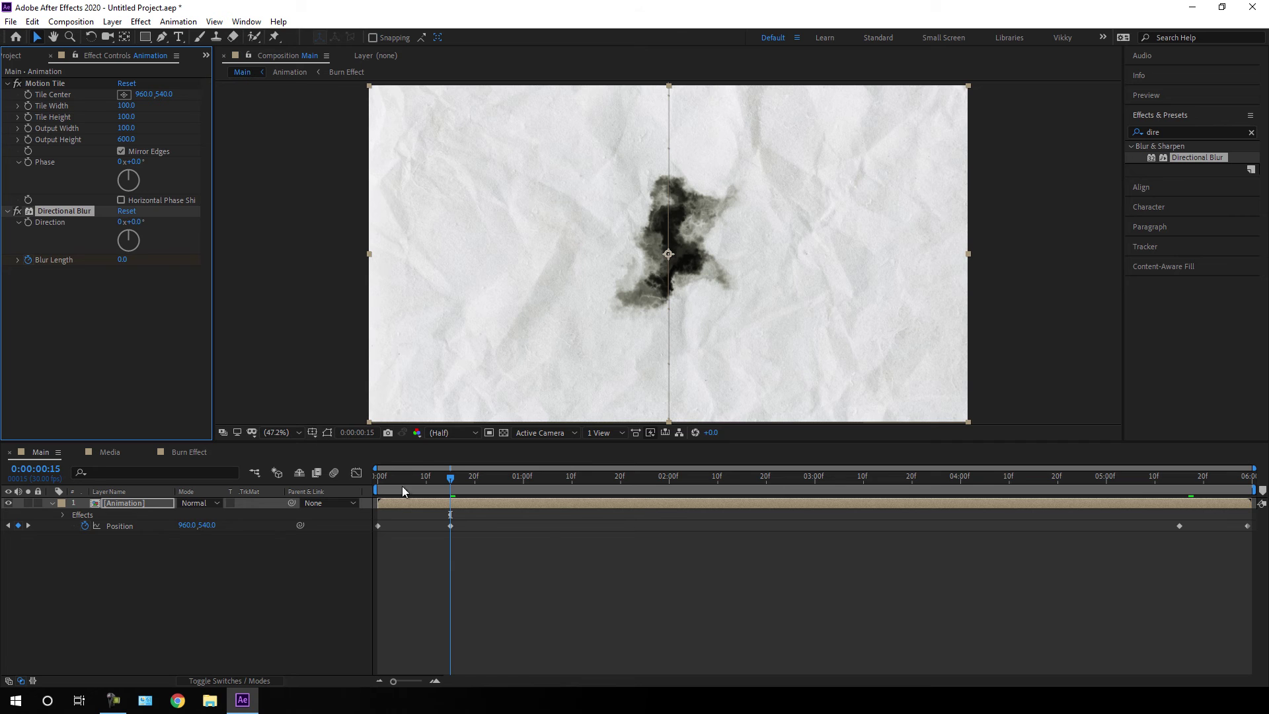
left_click_drag(1157, 478, 1177, 495)
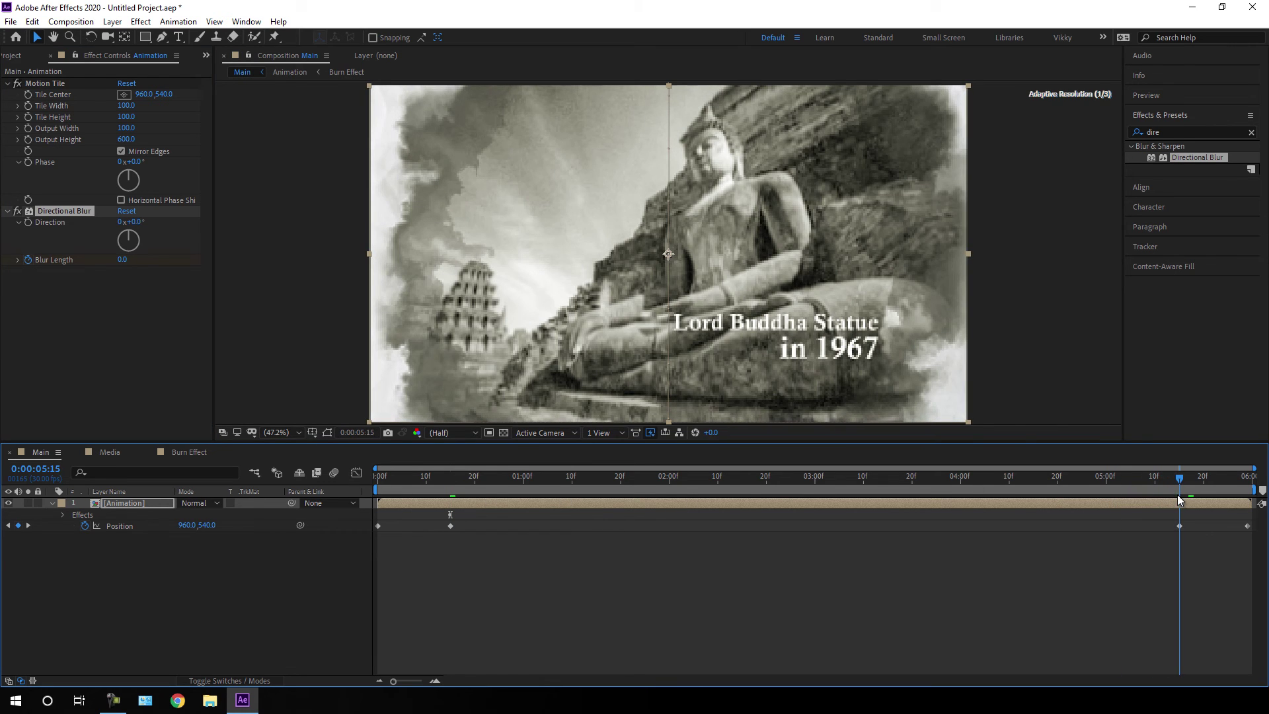
left_click(127, 505)
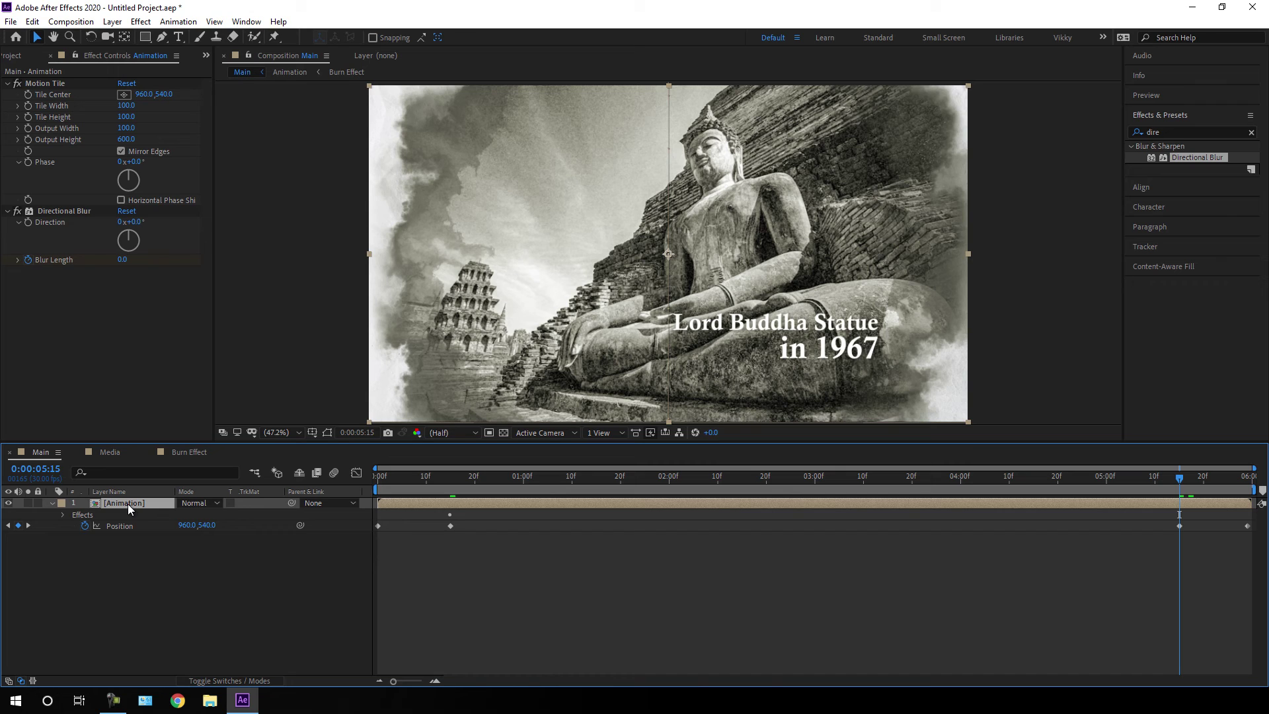
key("u")
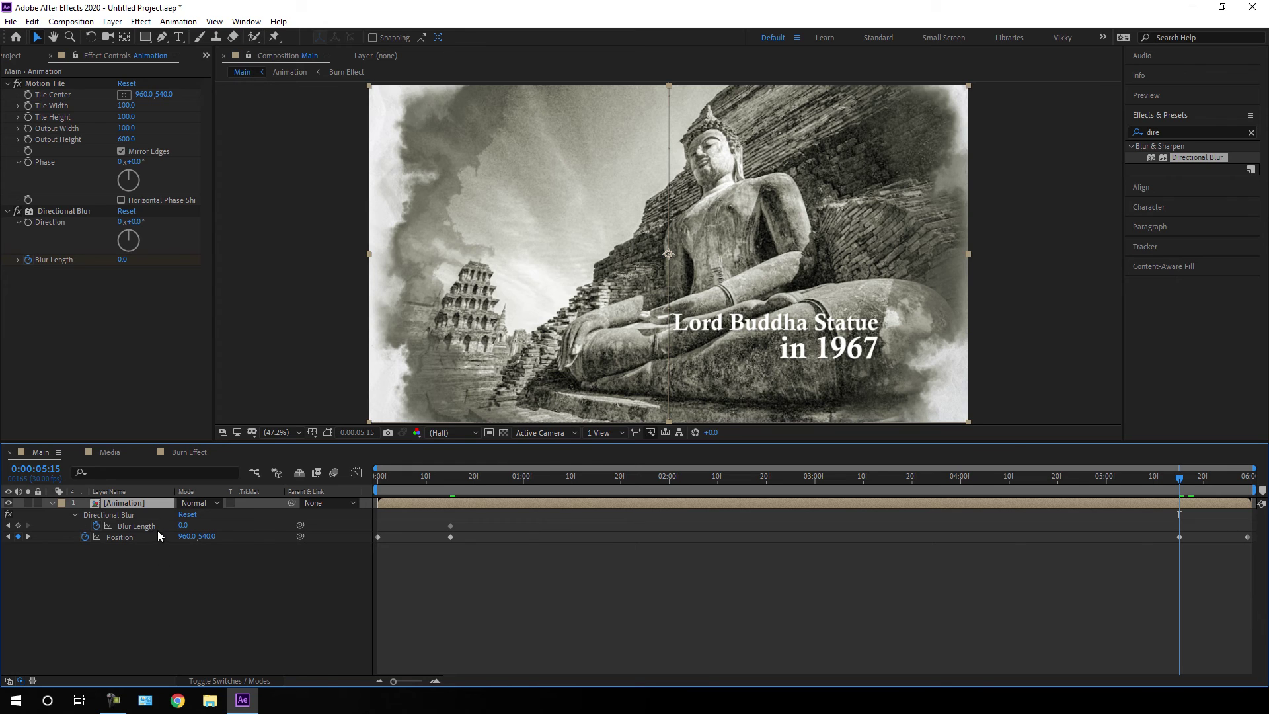
left_click(20, 527)
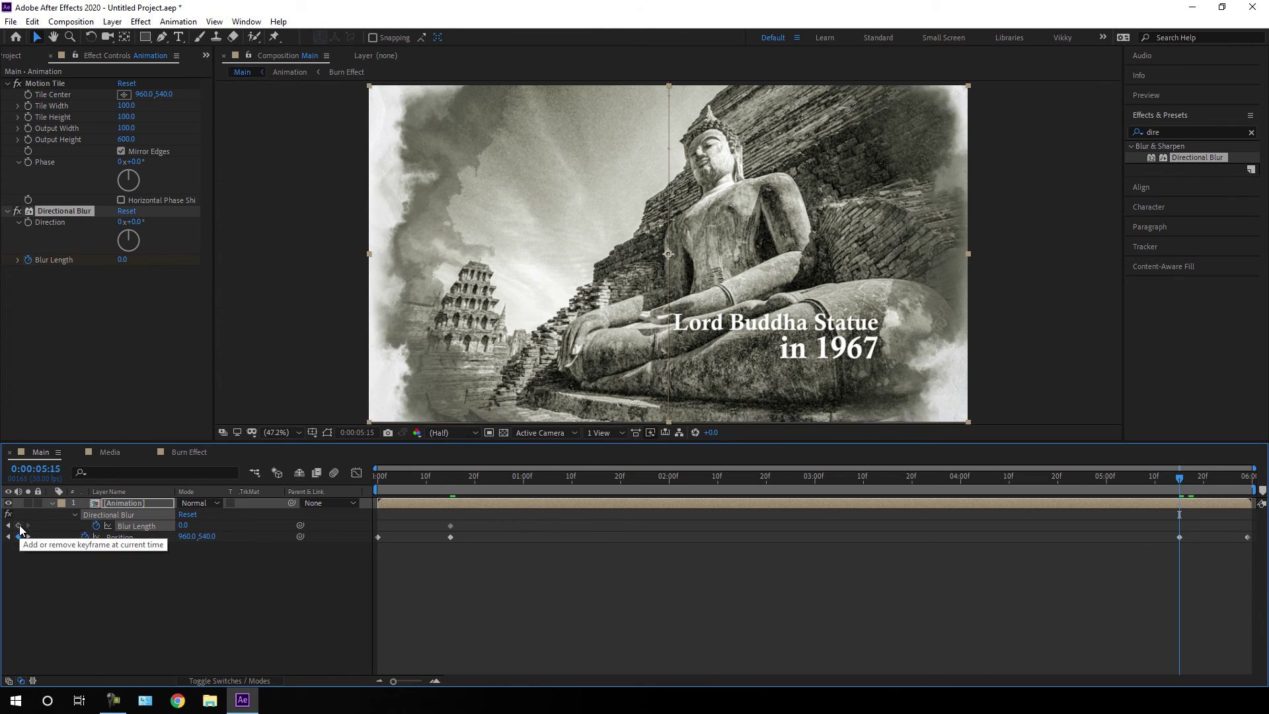
left_click(20, 526)
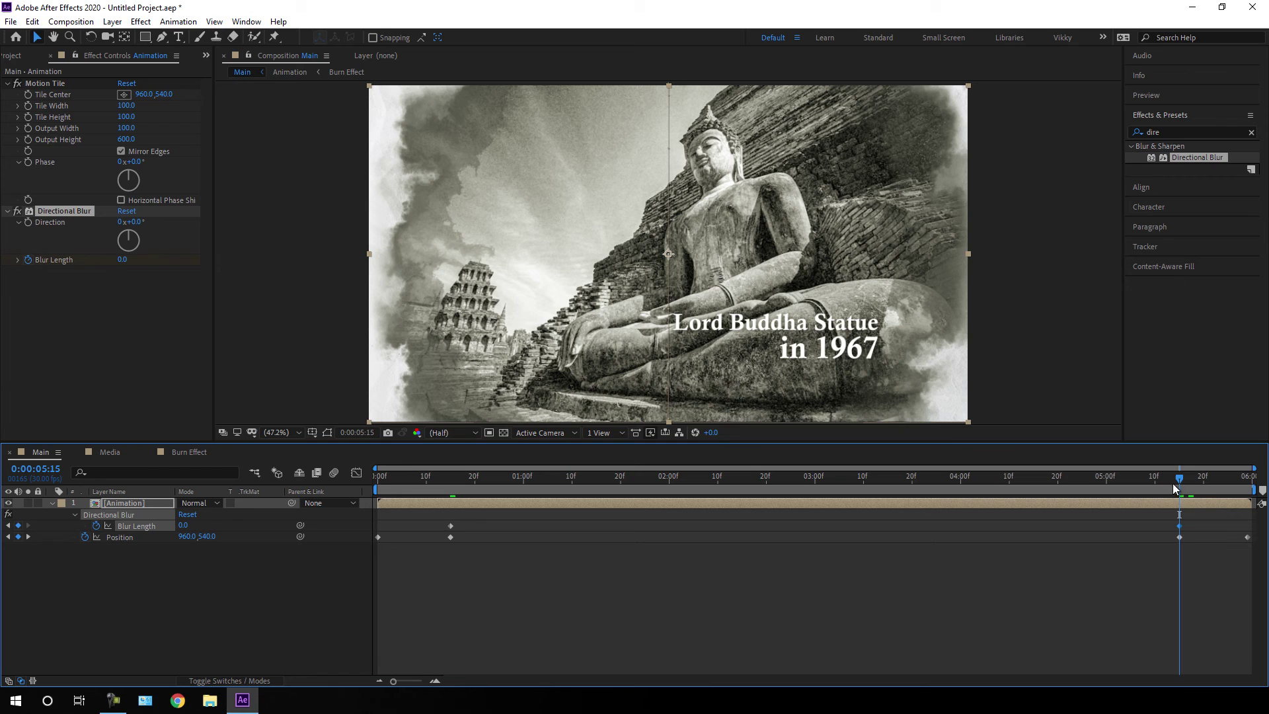
Step: Keyframe the Animation layer's Blur Length at 100 on 0:00:05:29 and on 0:00:00:00
left_click_drag(1175, 488, 1248, 477)
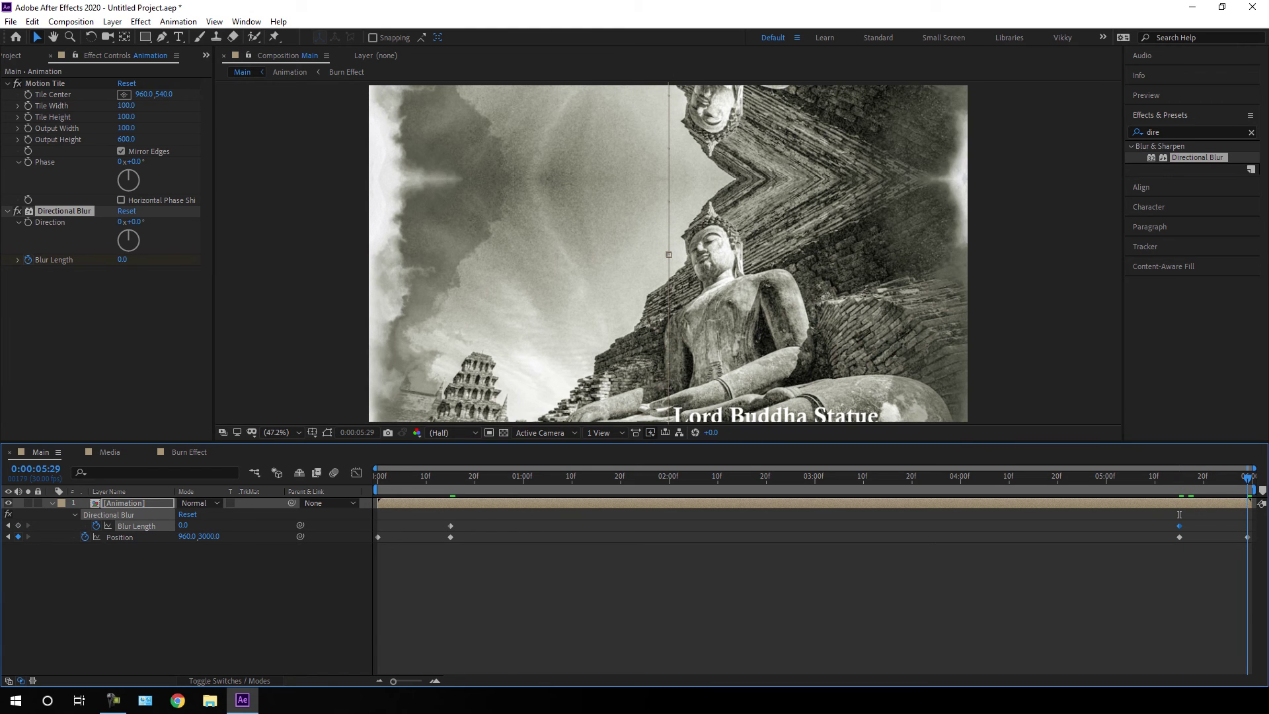
left_click(183, 527)
type("100")
key("Return")
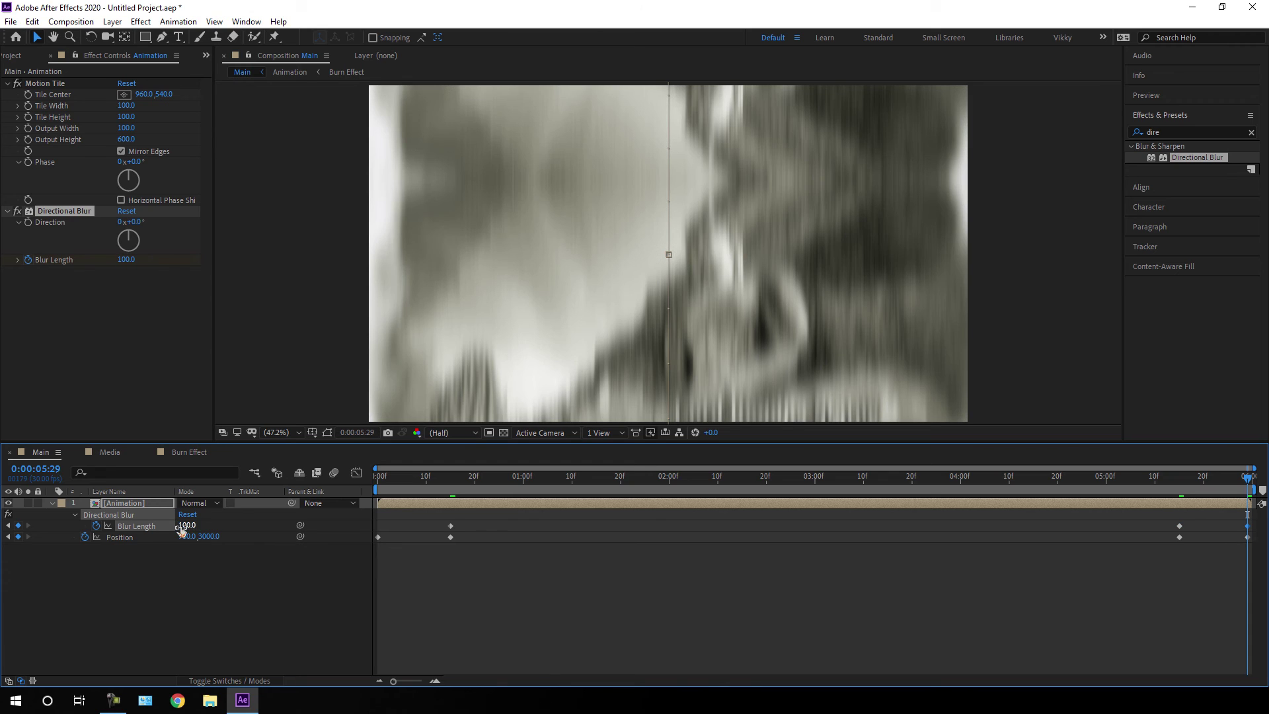
left_click_drag(428, 488, 364, 491)
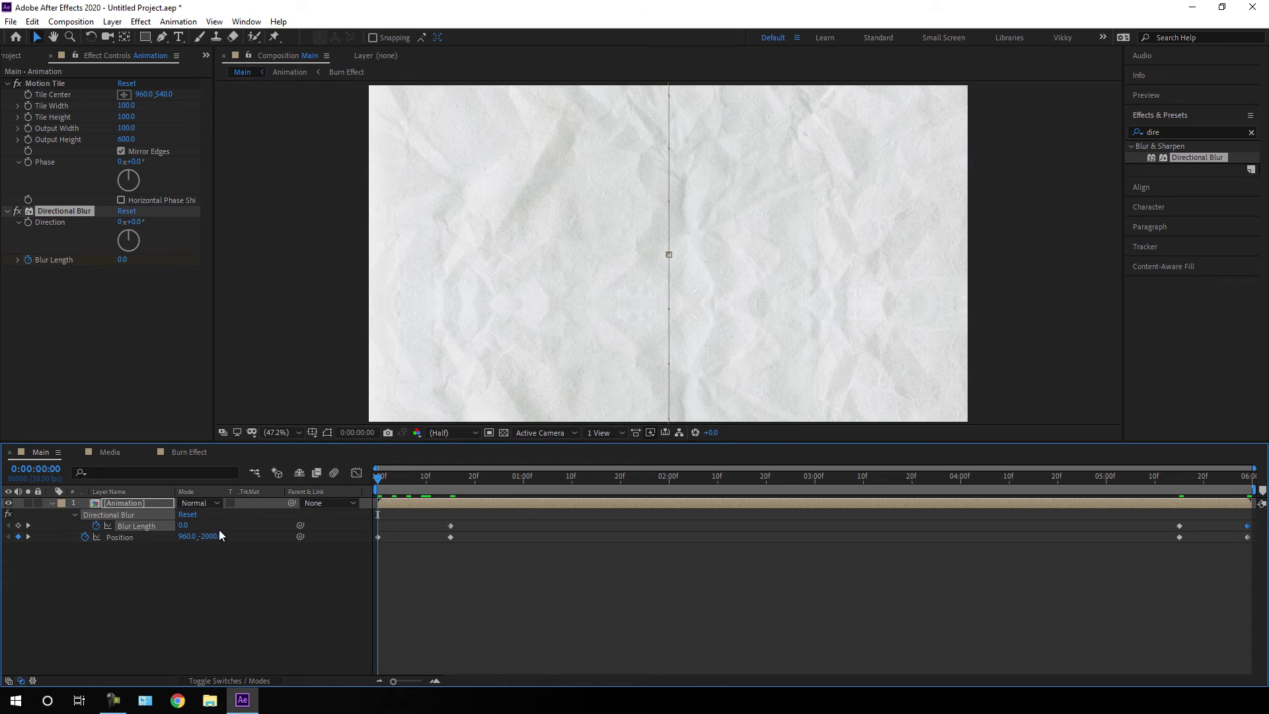
left_click(183, 526)
type("100")
key("Return")
Step: Apply Easy Ease to all Blur Length and Position keyframes of the Animation layer
left_click_drag(1166, 559, 1260, 523)
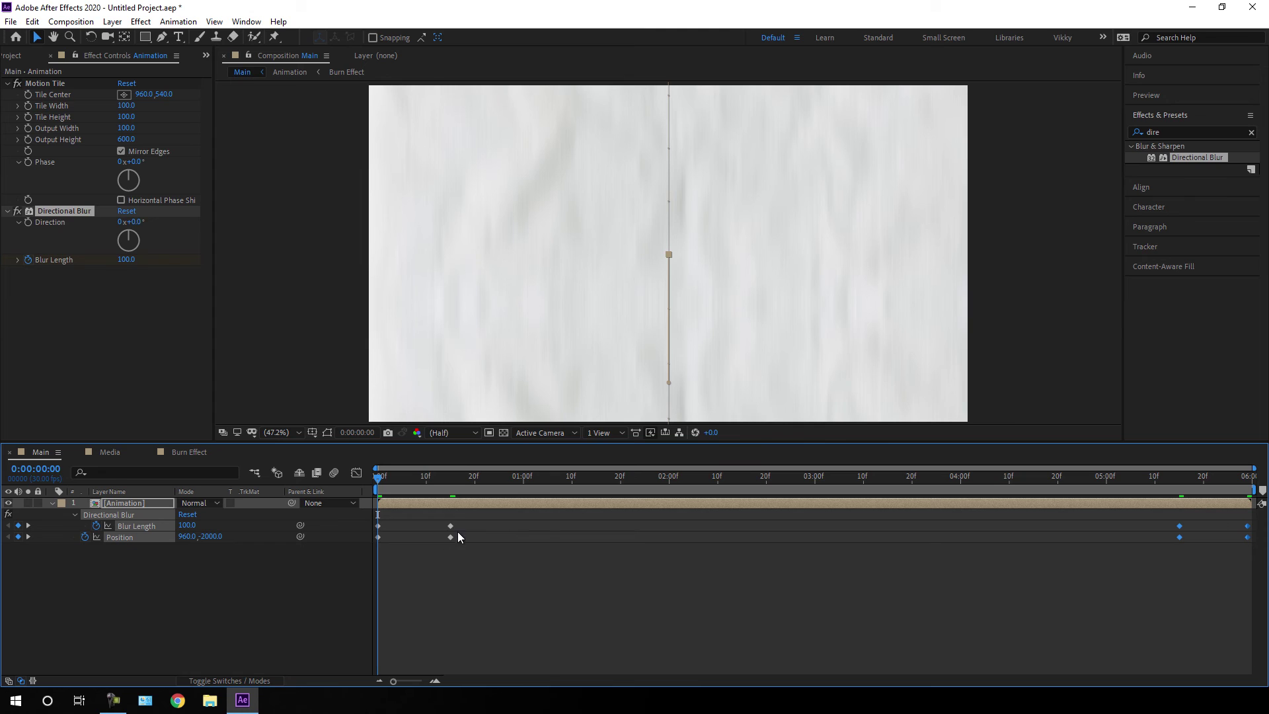
left_click_drag(463, 521, 373, 542)
key("F9")
left_click(536, 557)
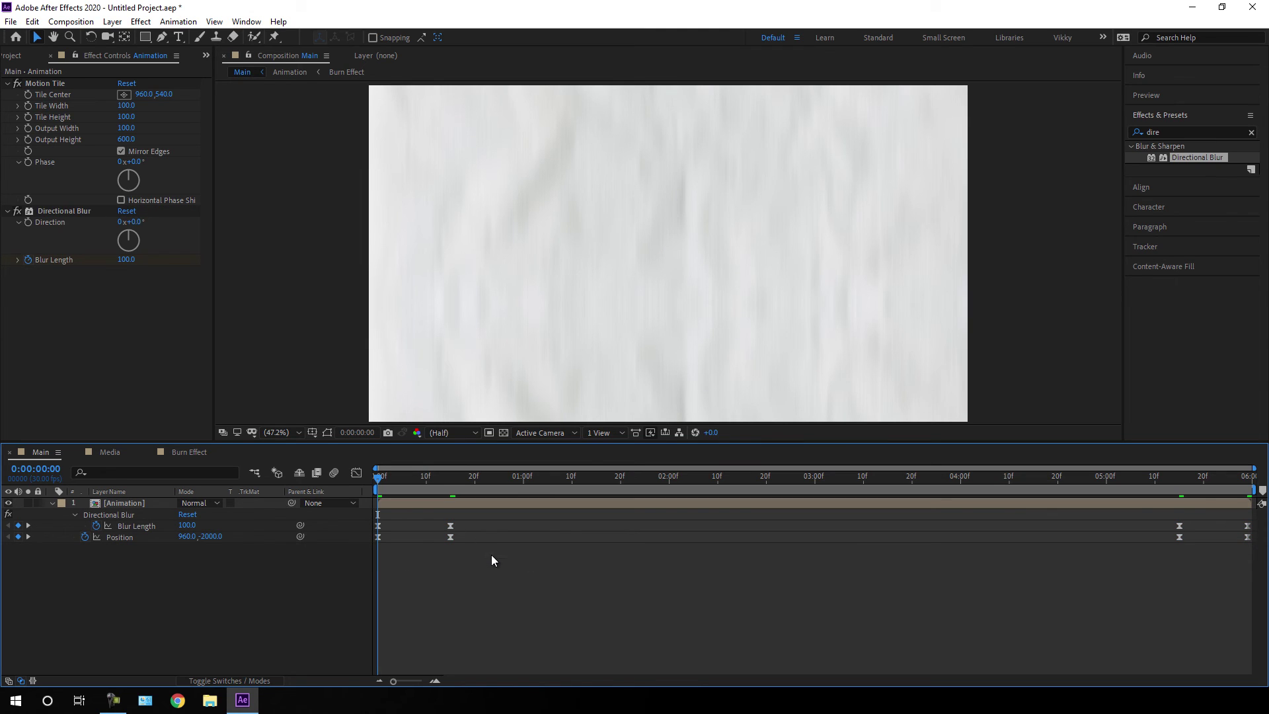
Step: Reshape the Animation layer's Position speed graph so the speed peaks sharply at the first keyframe and at the last keyframe
left_click(144, 506)
key("u")
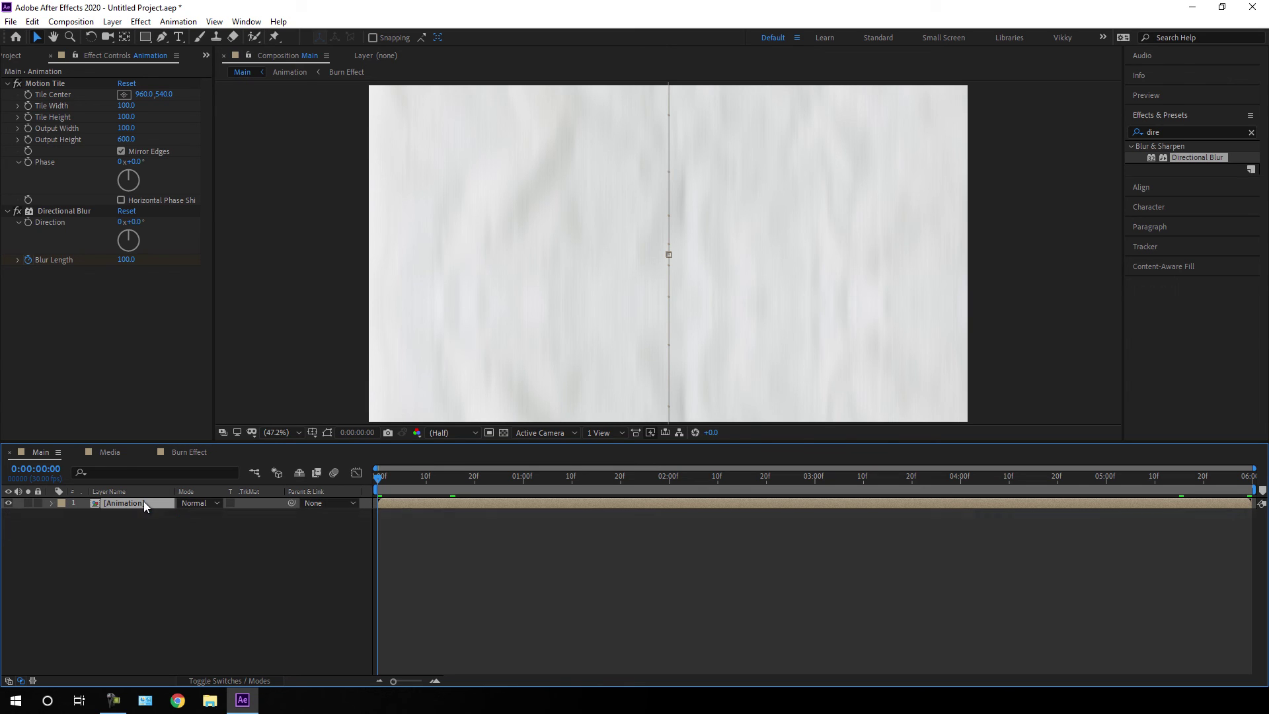
key("p")
left_click_drag(470, 512, 372, 535)
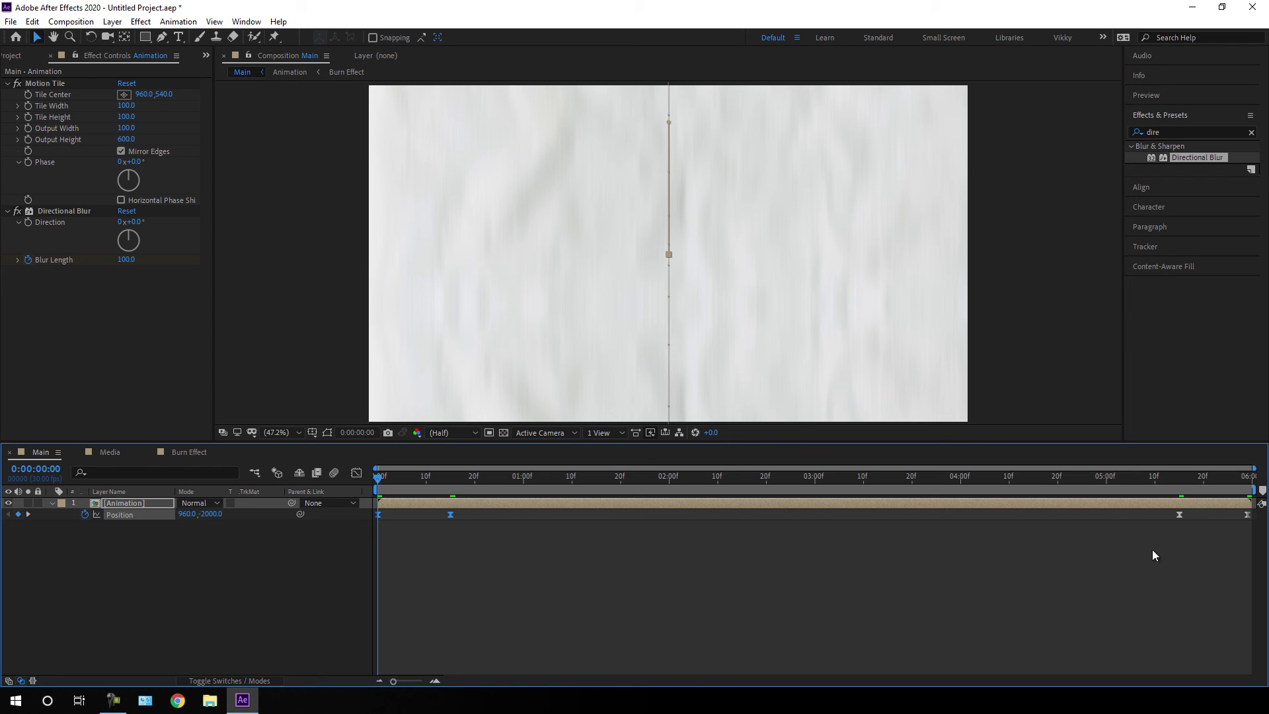
left_click_drag(1157, 548, 1261, 517)
left_click(357, 472)
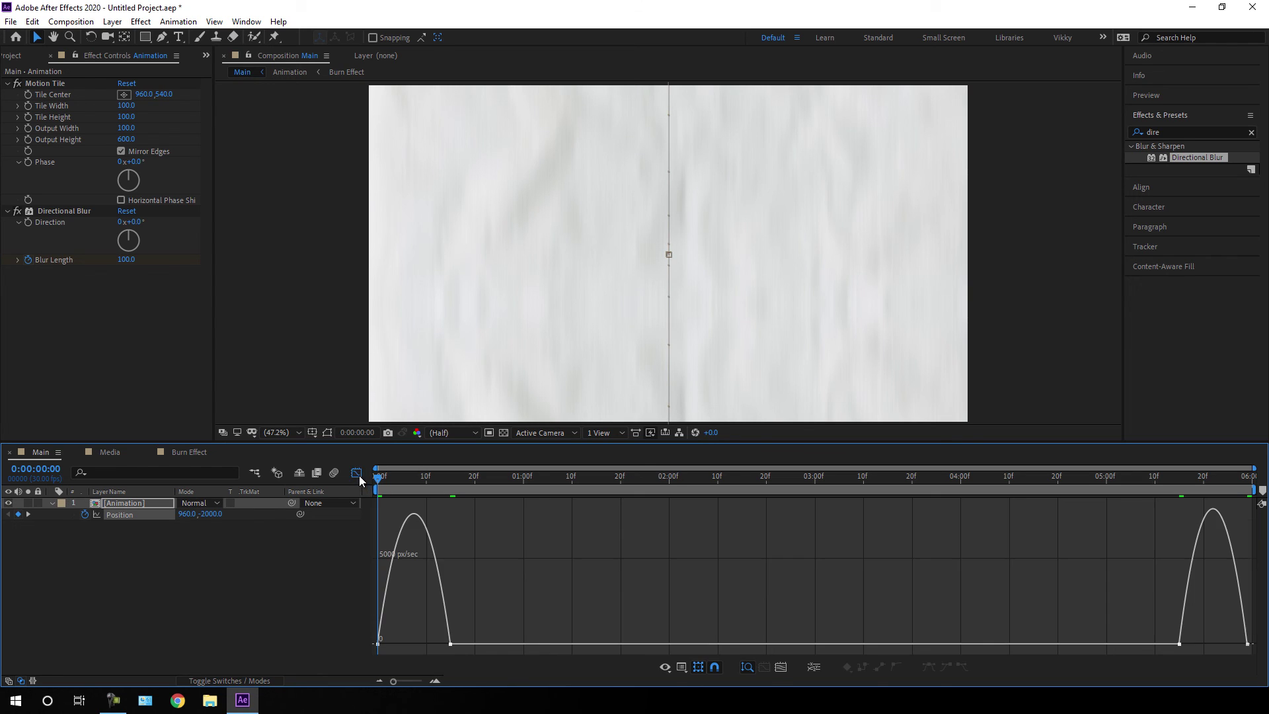
right_click(500, 593)
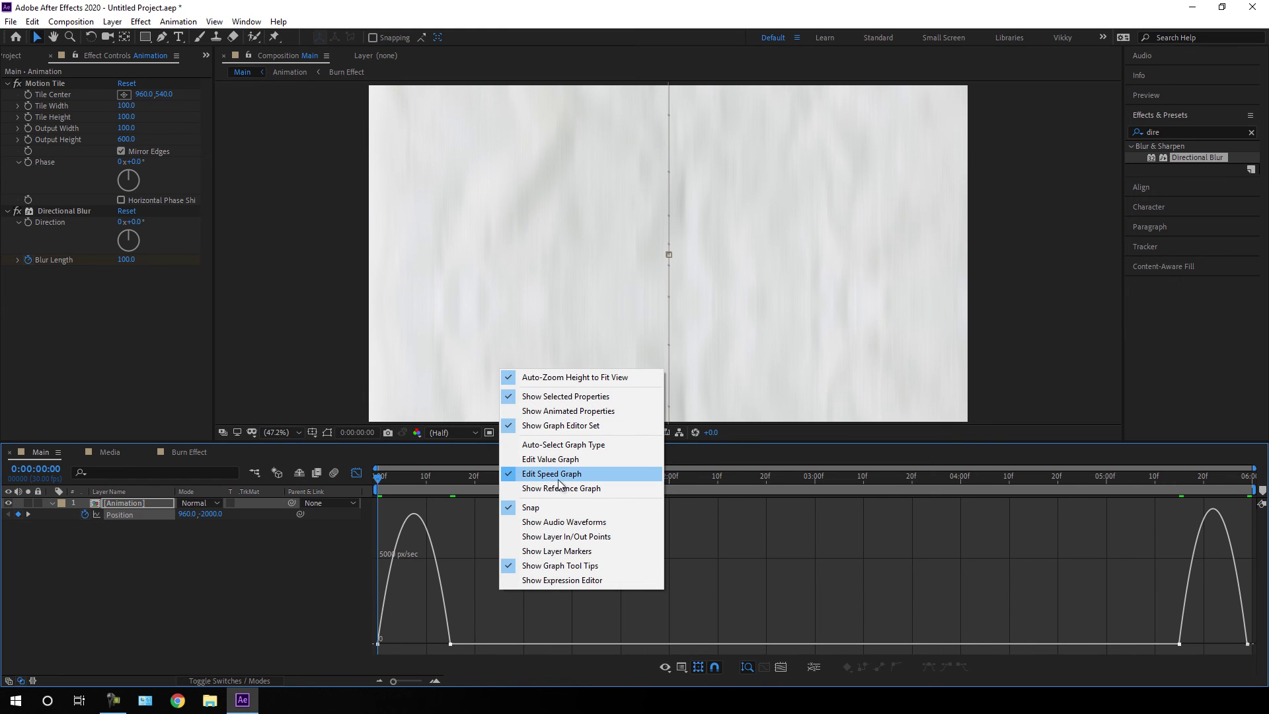
left_click_drag(471, 628, 368, 655)
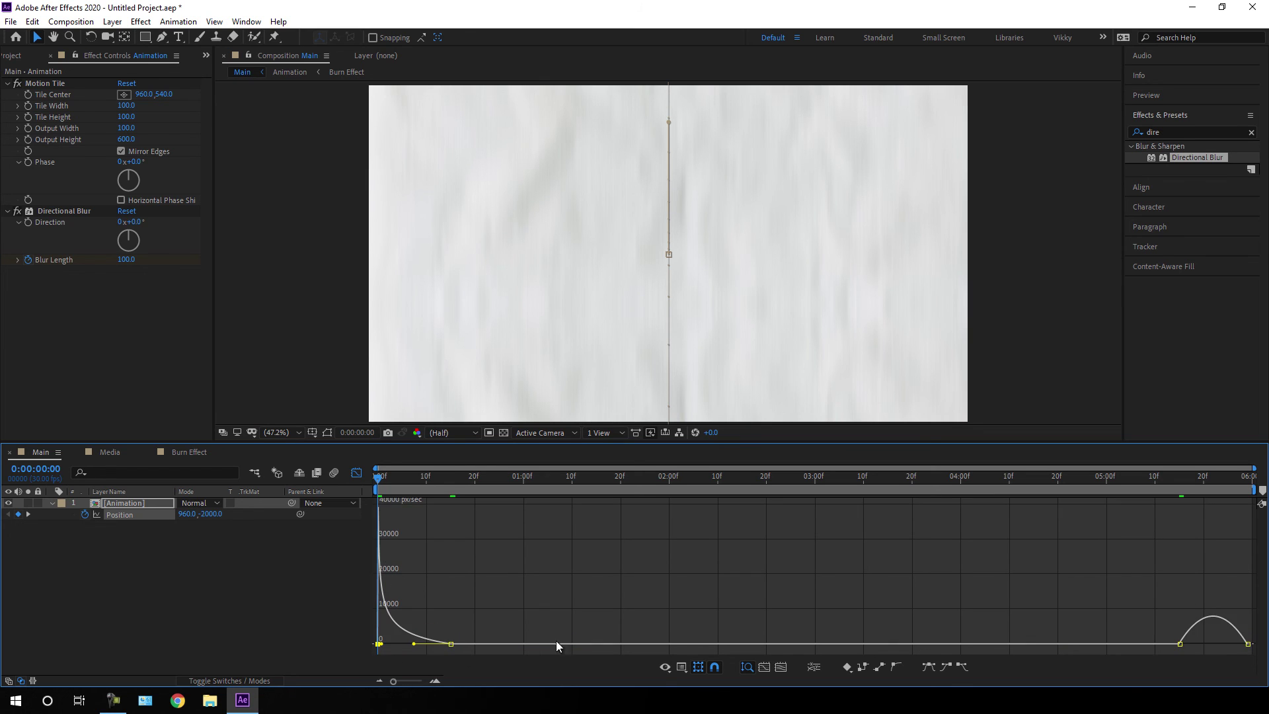
left_click_drag(1174, 636, 1258, 649)
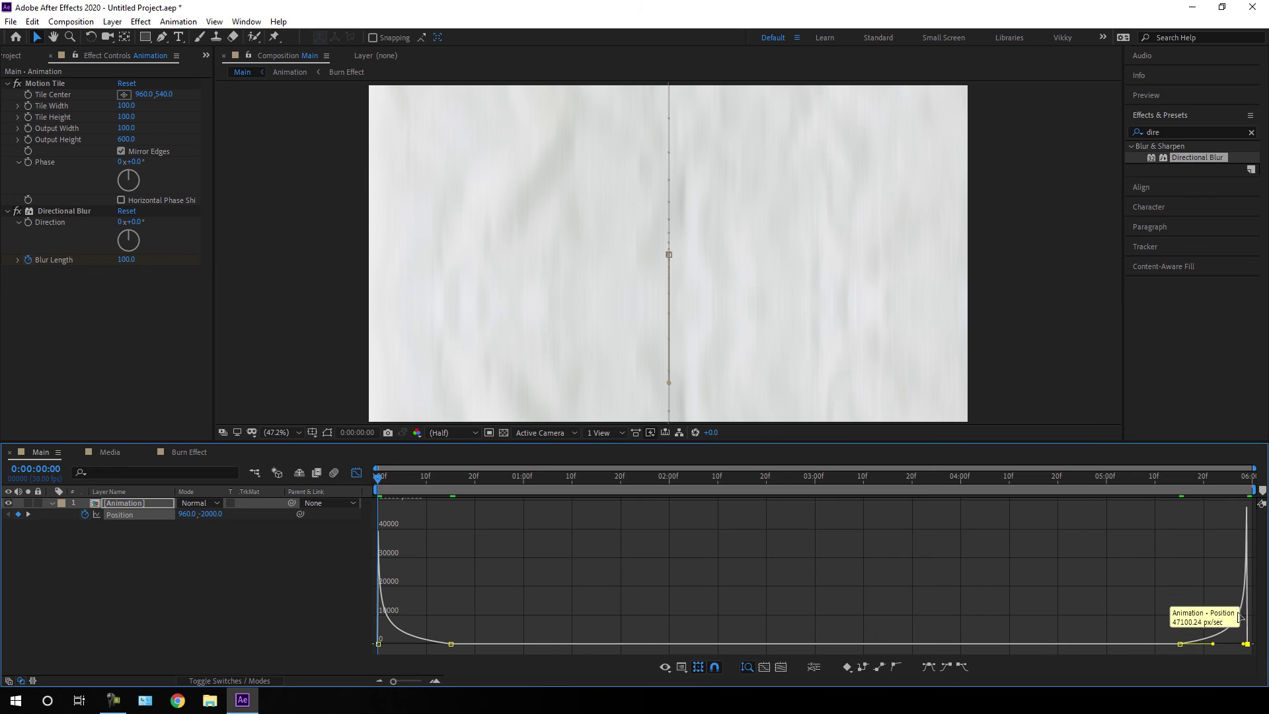
left_click(357, 473)
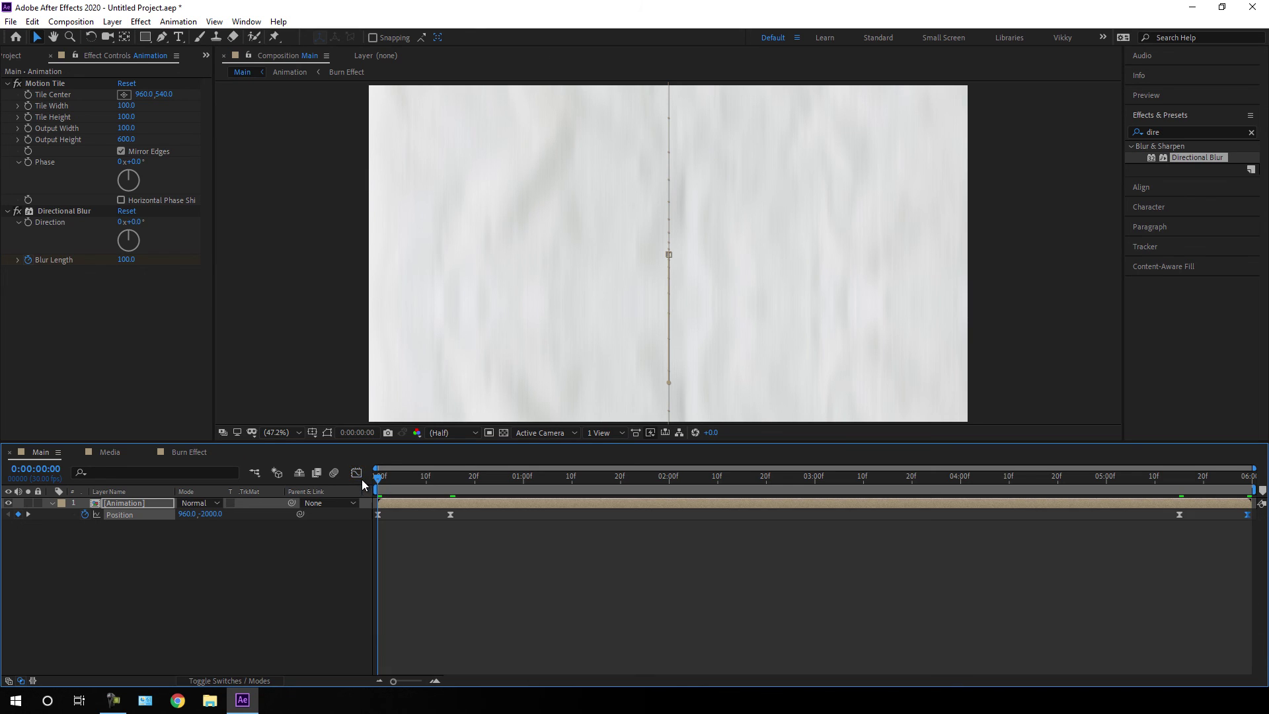
left_click(53, 503)
left_click(60, 515)
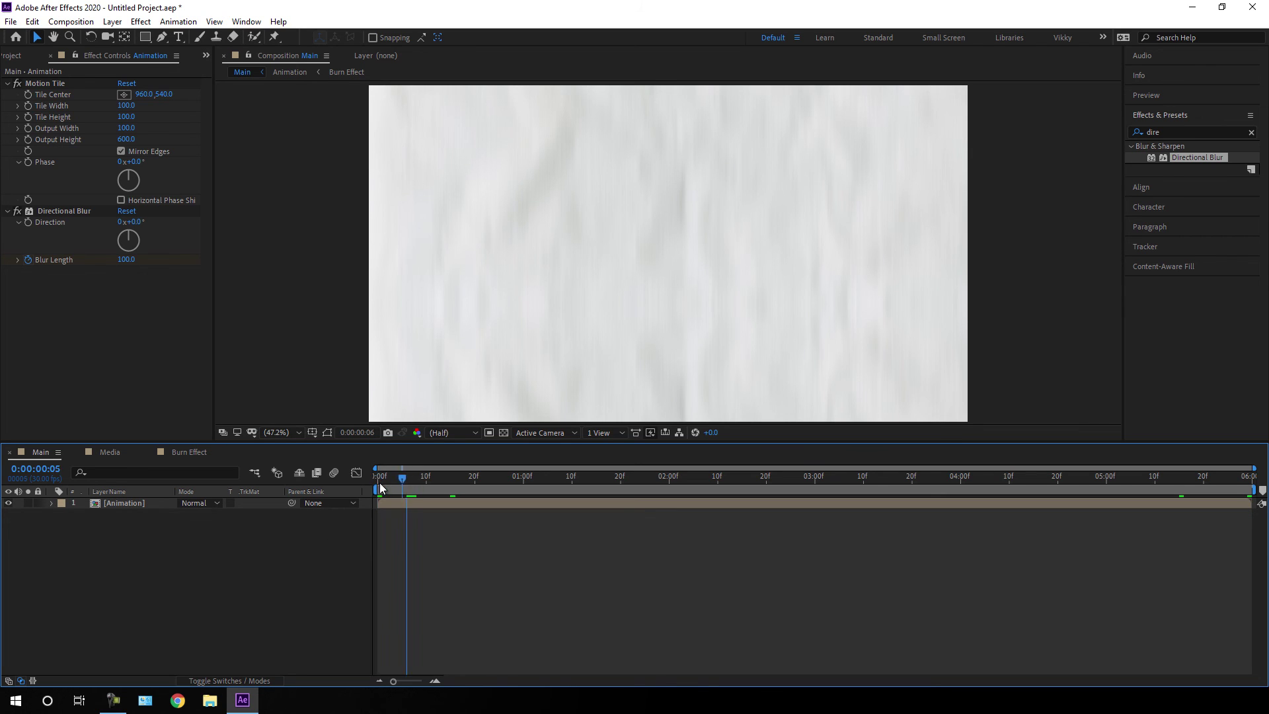
Step: Fit the Main composition in a maximized viewer at Full resolution and play it from 0:00:00:00
left_click(298, 433)
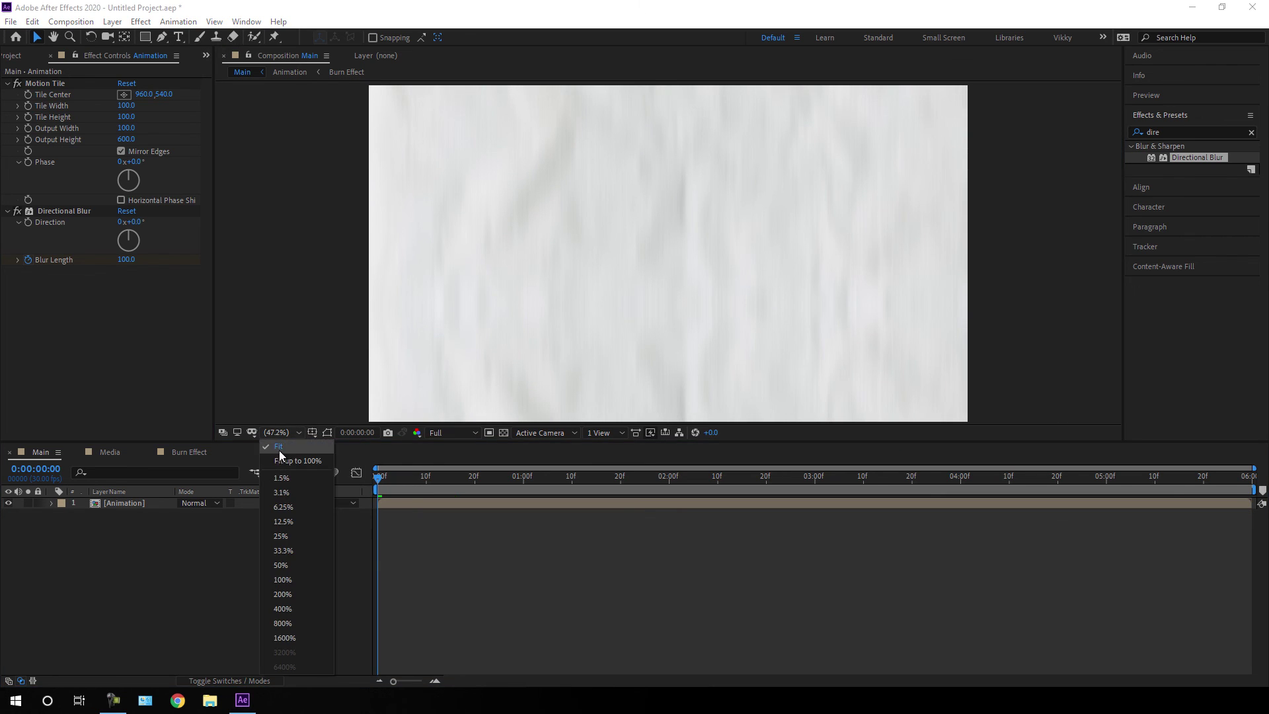
left_click(278, 450)
key("grave")
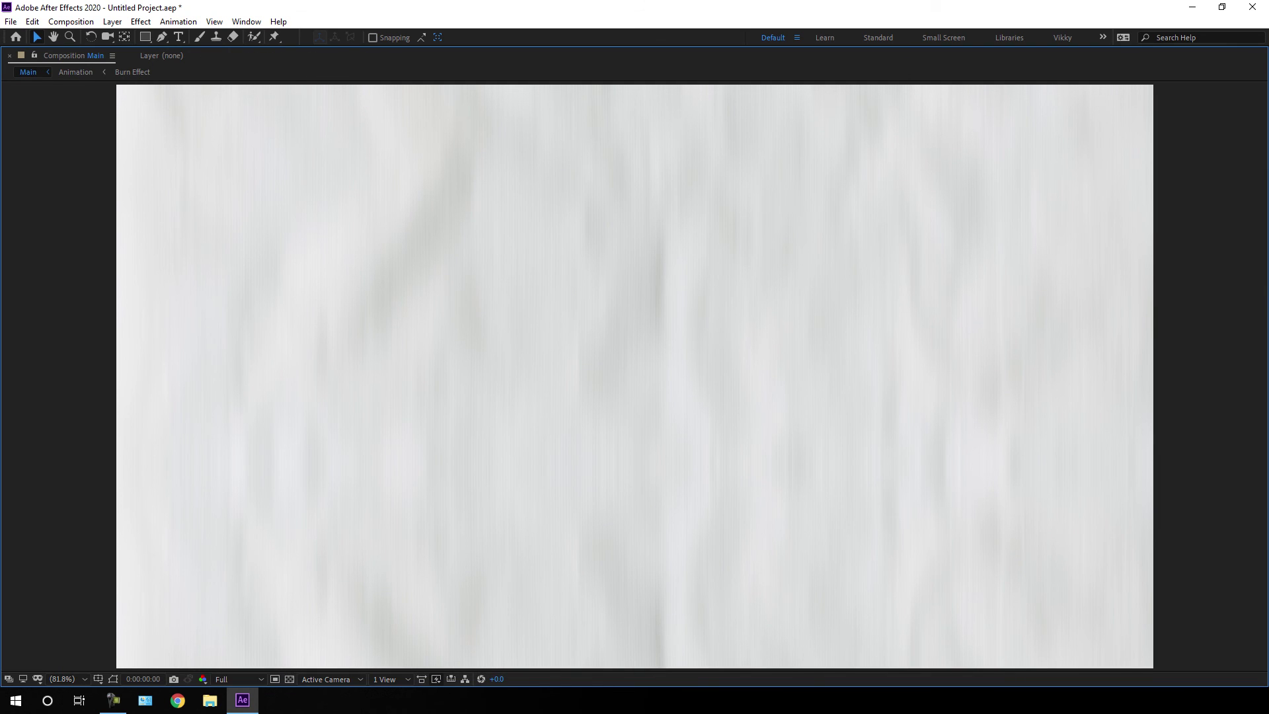
key("space")
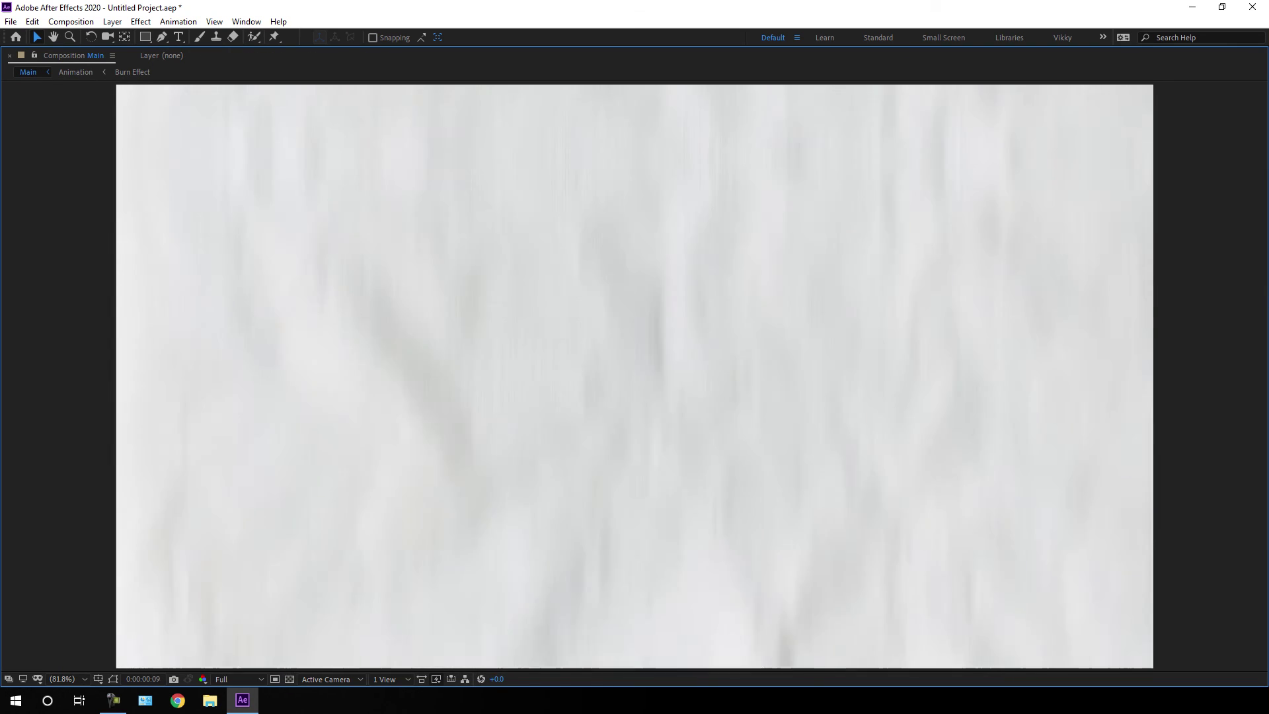